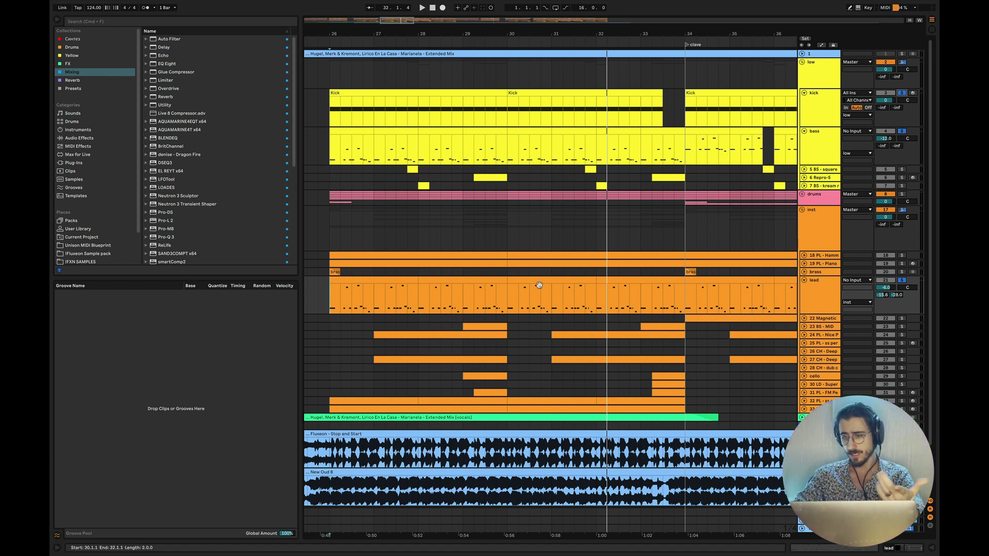
Play the arrangement from bar 26 with the kick, bass and lead soloed
left_click(901, 280)
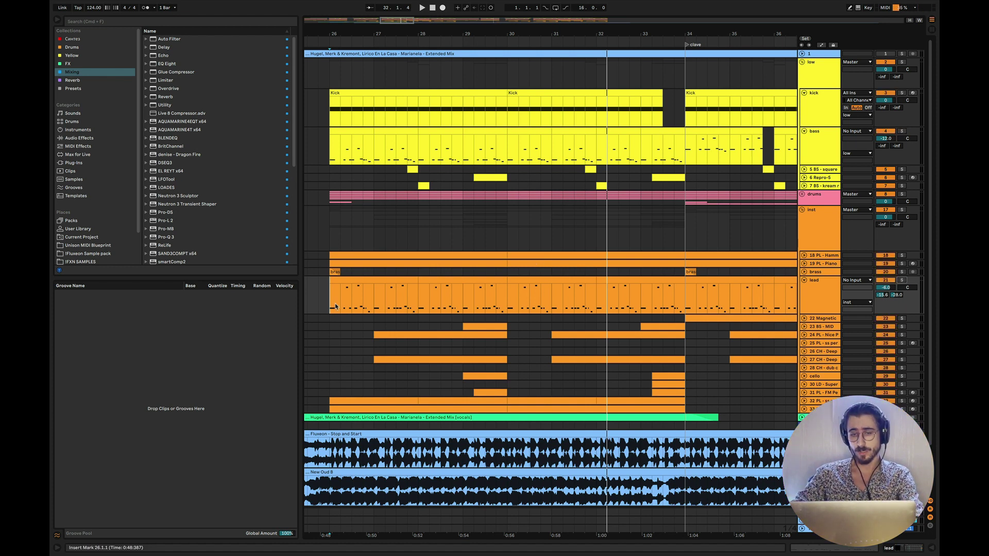
key("space")
key("space")
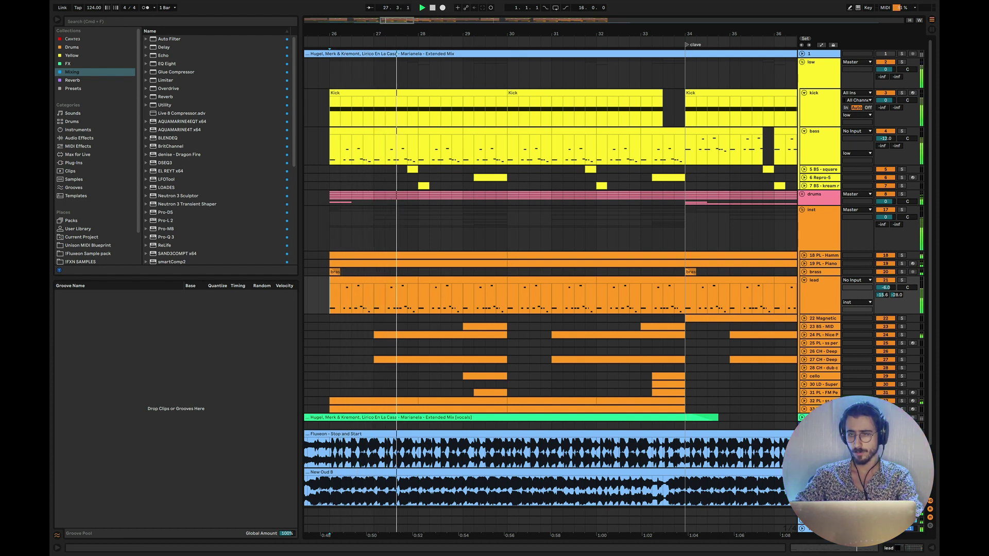
left_click(804, 433)
left_click(802, 442)
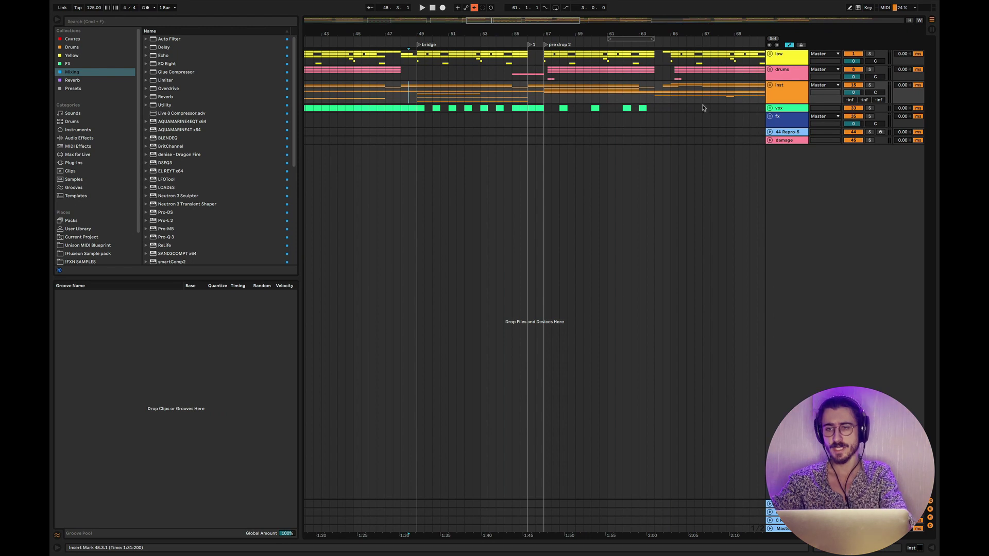
Unfold the low group and its bass track, and play the kick and bass soloed from the pre drop 2 marker
left_click(770, 53)
scroll(548, 131, "up", 5)
scroll(601, 190, "right", 2)
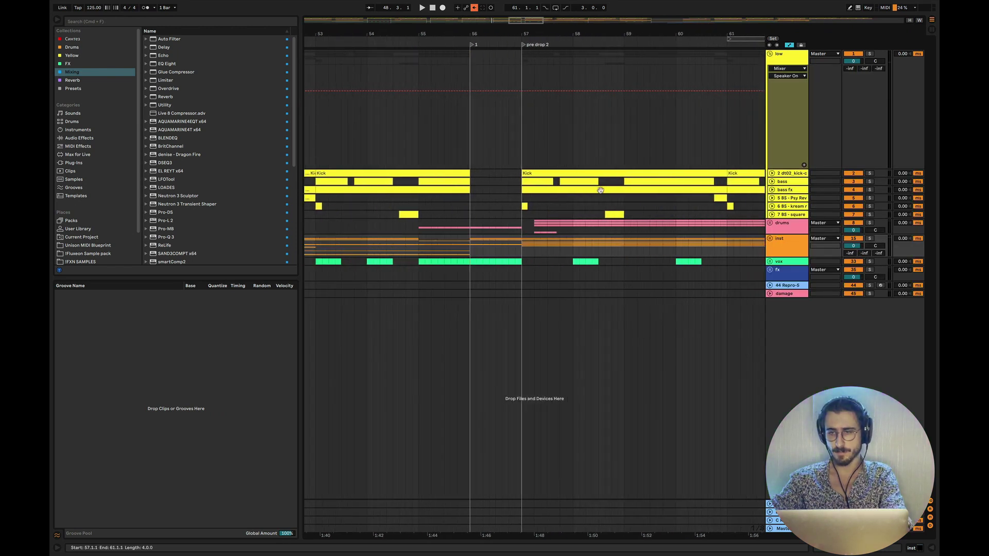
left_click(772, 181)
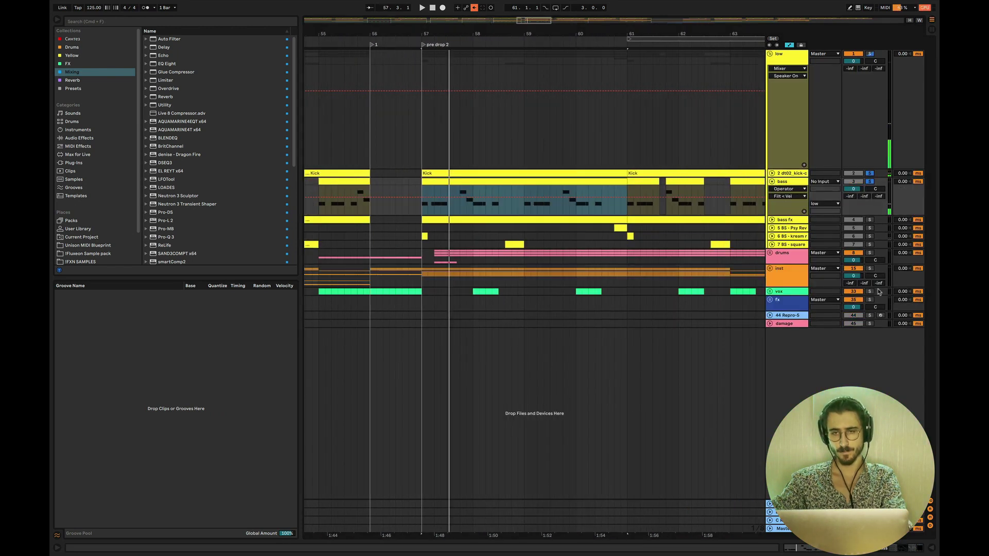
key("space")
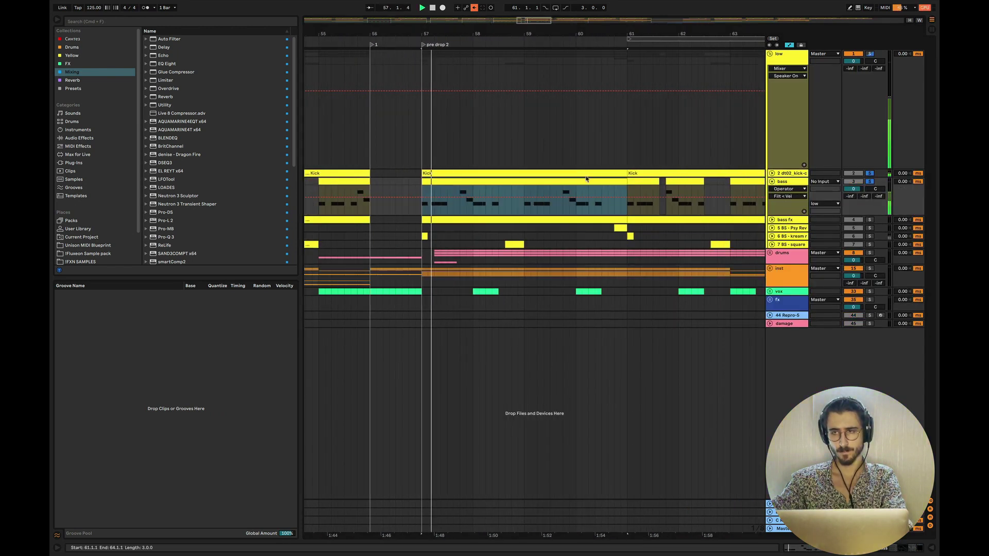
Open the bass clip starting at bar 57, examine its notes and velocities during playback, and hide the clip view again
double_click(513, 182)
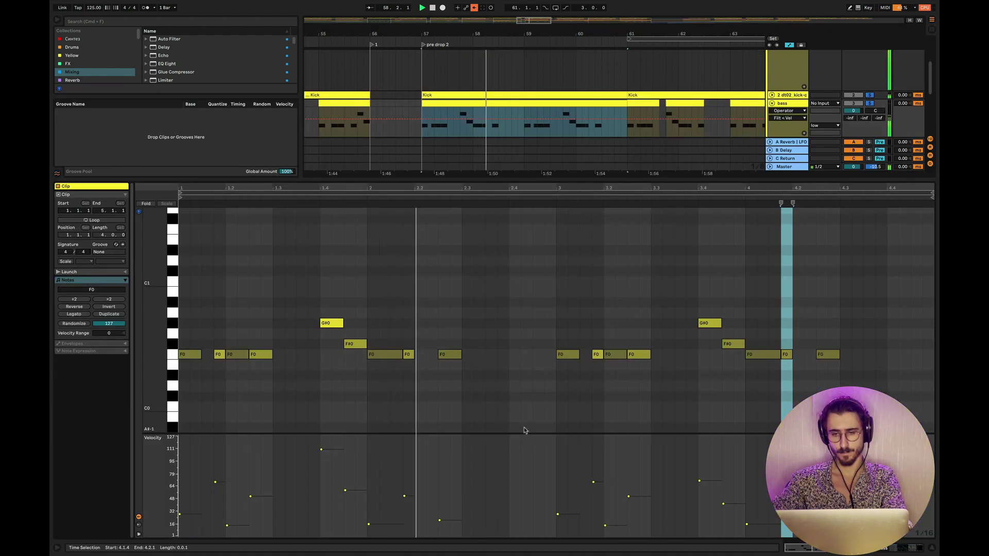
left_click(533, 450)
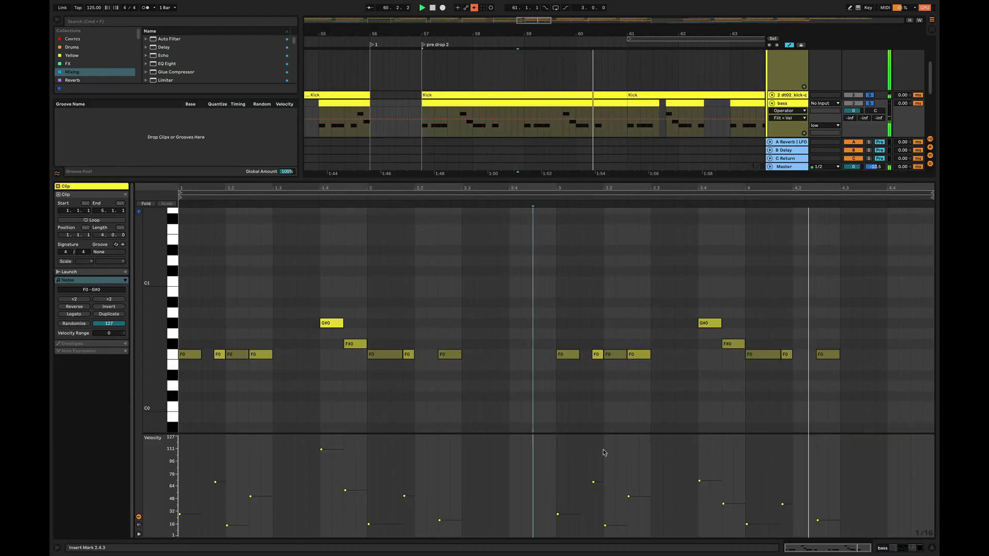
left_click(932, 548)
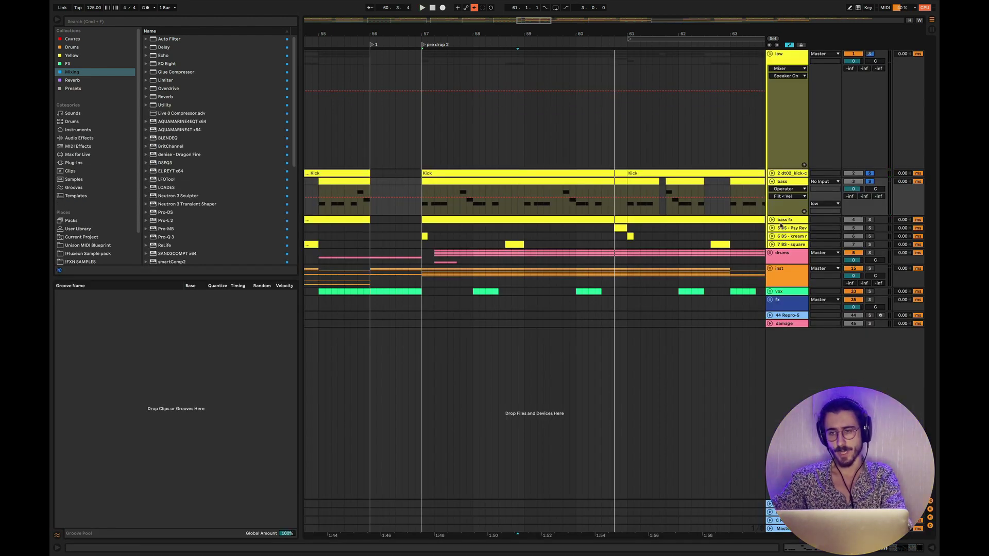
Show the bass track's Operator and LFOTool devices, recheck the bar 57 clip's notes, and hide the detail view
double_click(800, 184)
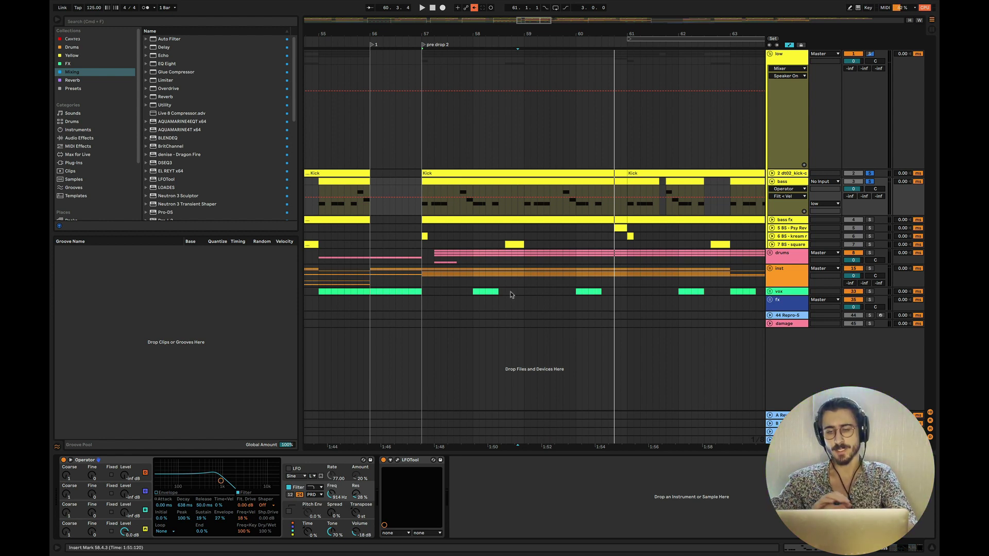
double_click(515, 180)
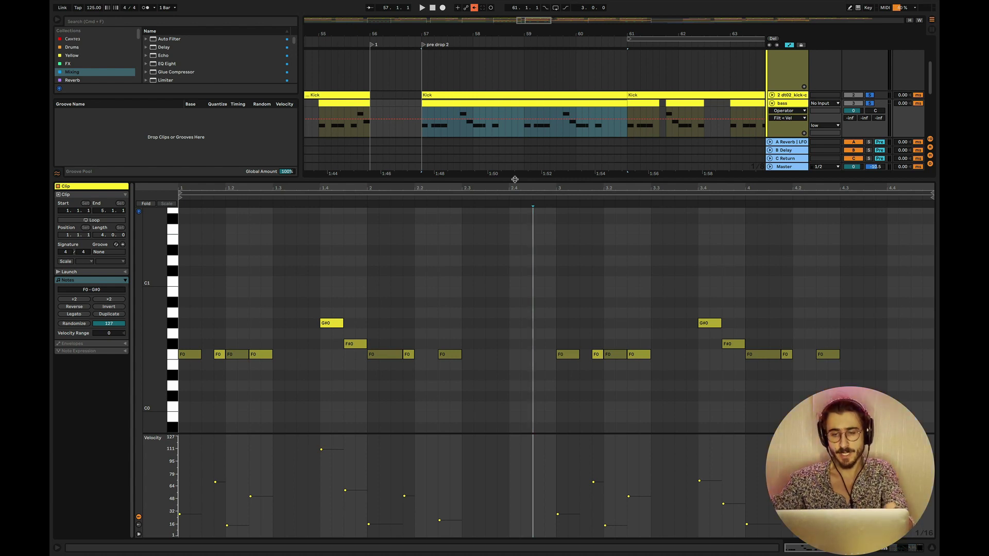
left_click(542, 290)
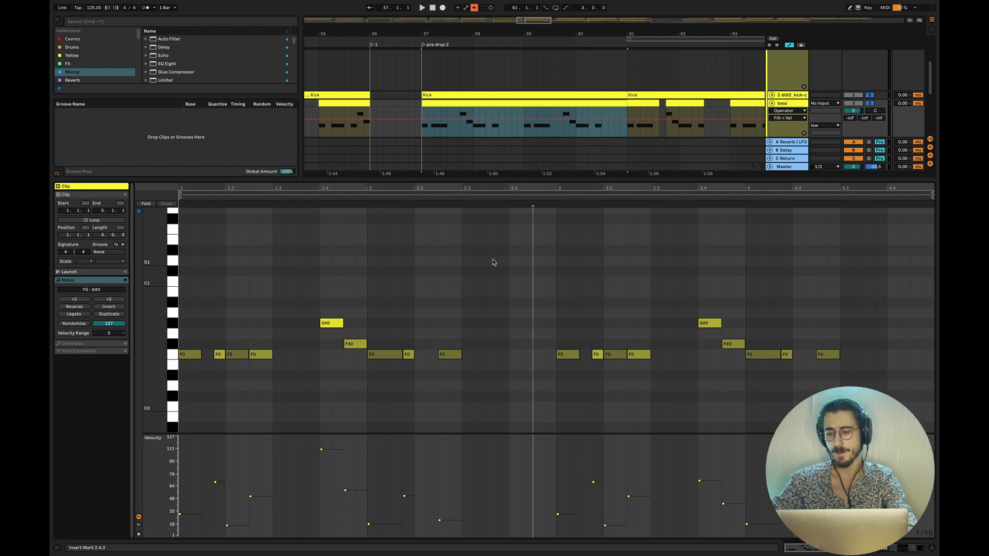
left_click(932, 550)
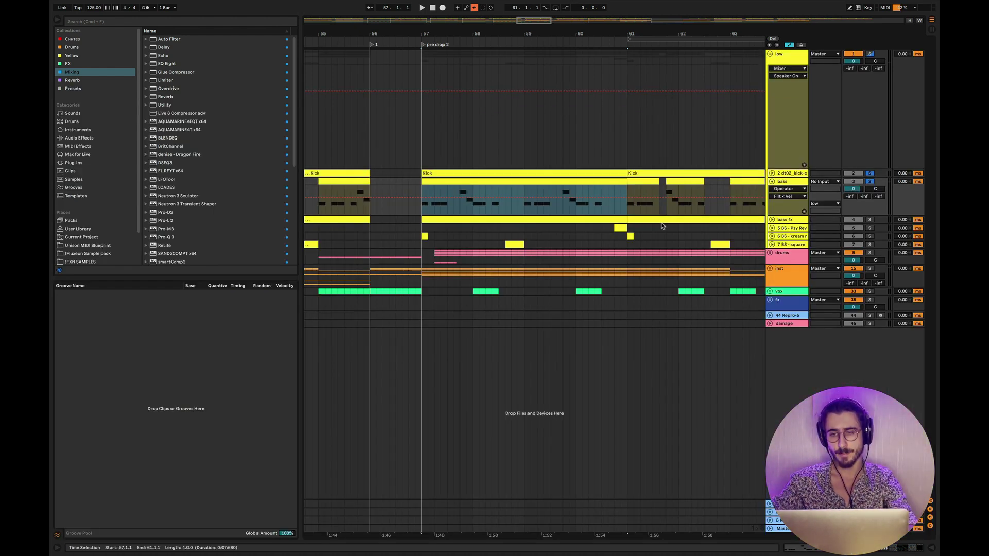
Play the full mix from 56.4.1 with the kick and bass solos cleared and the overridden automation re-enabled
scroll(564, 221, "right", 2)
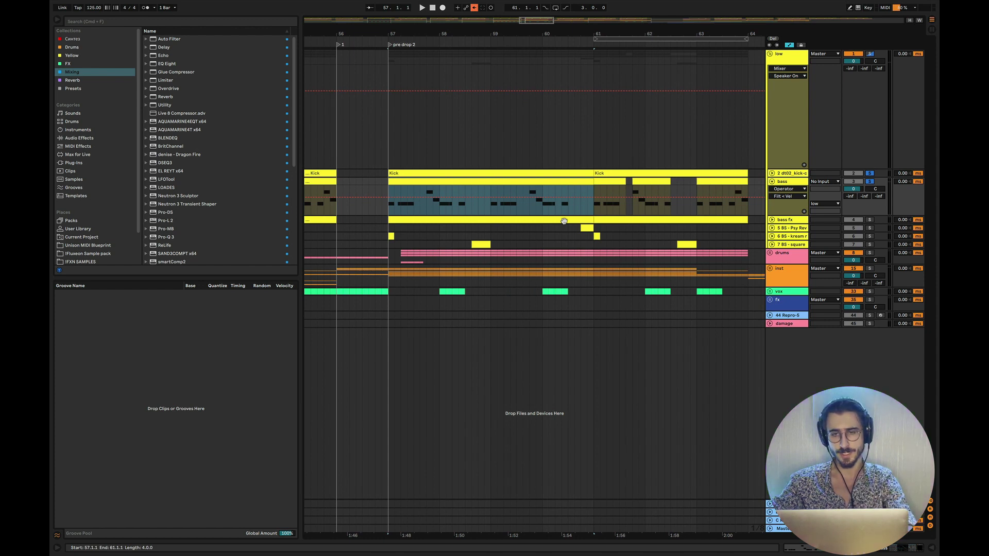
scroll(459, 213, "down", 2)
left_click(458, 213)
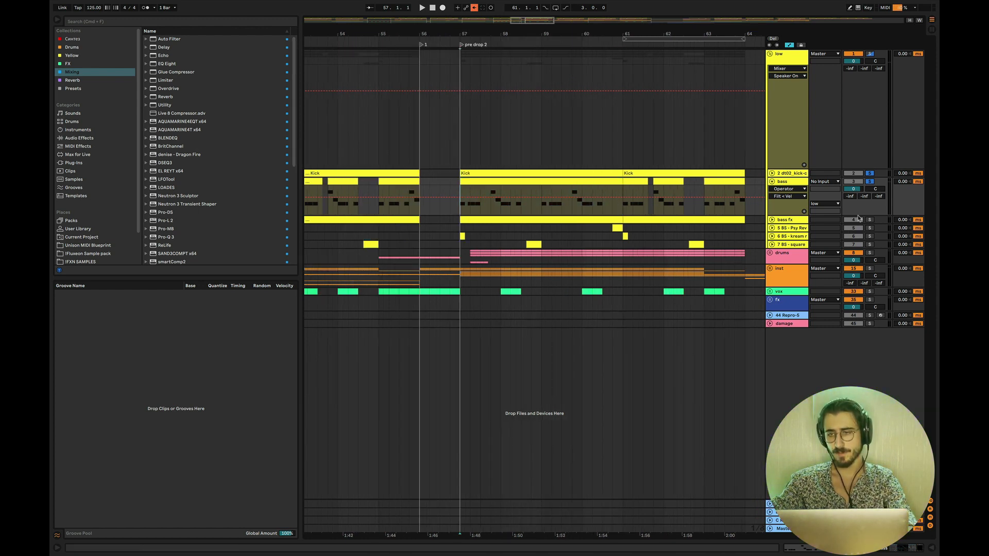
left_click(870, 181)
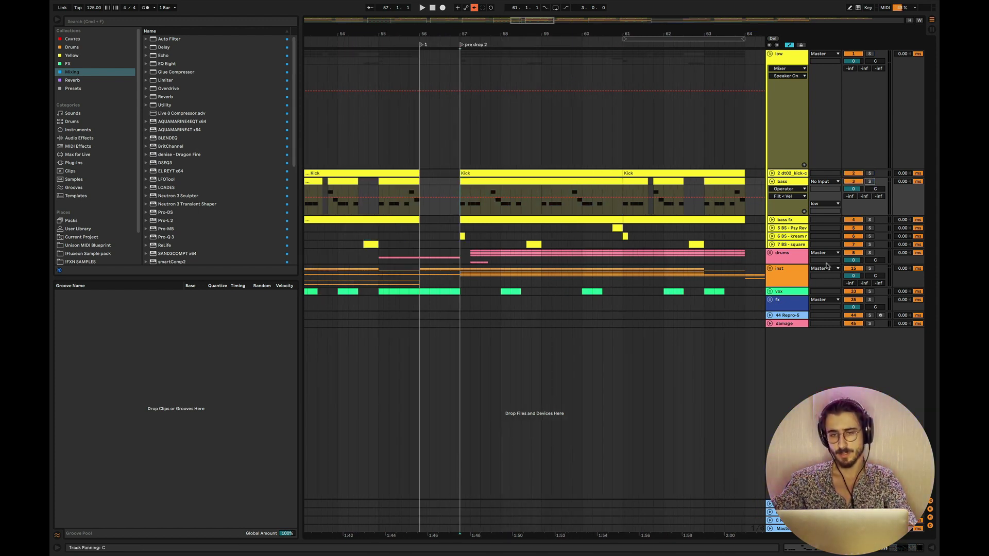
left_click(447, 230)
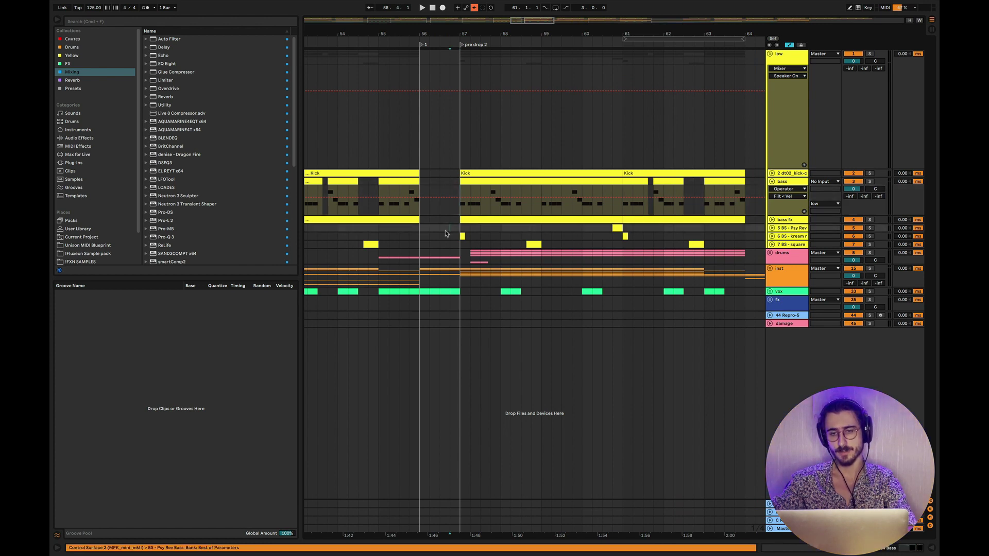
key("space")
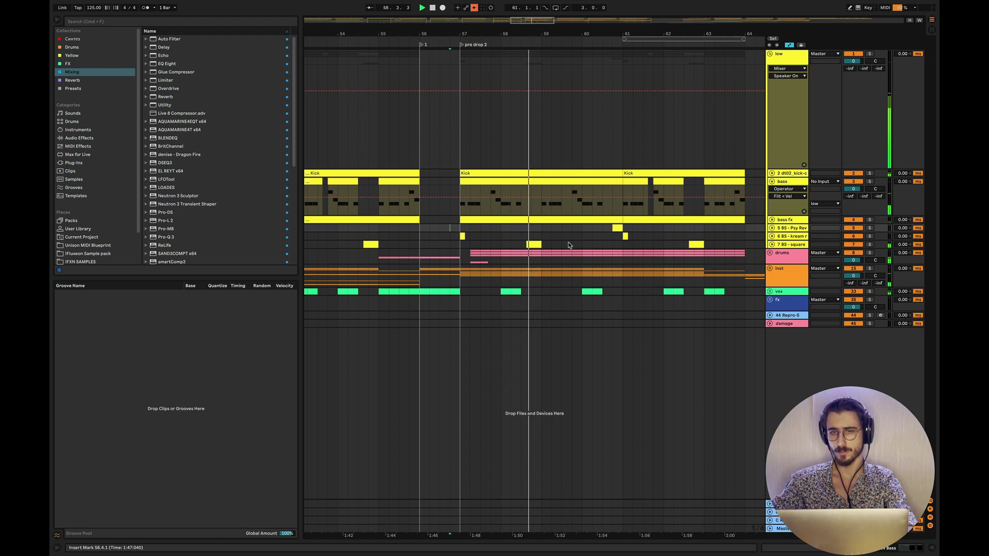
scroll(569, 245, "right", 3)
left_click(474, 7)
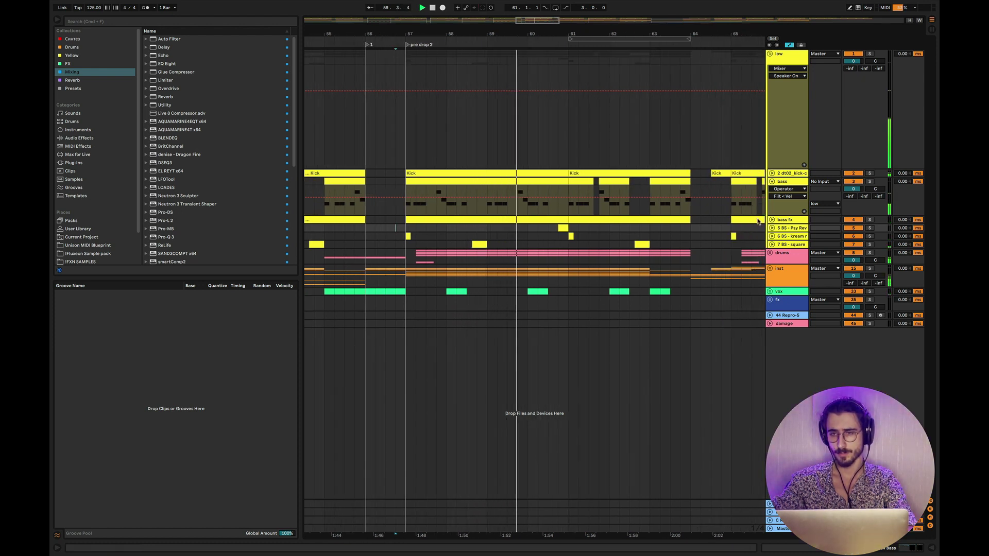
Fold the low group, unfold the inst group with its LFOTool device shown, and replay the mix from 56.4.1
left_click(772, 54)
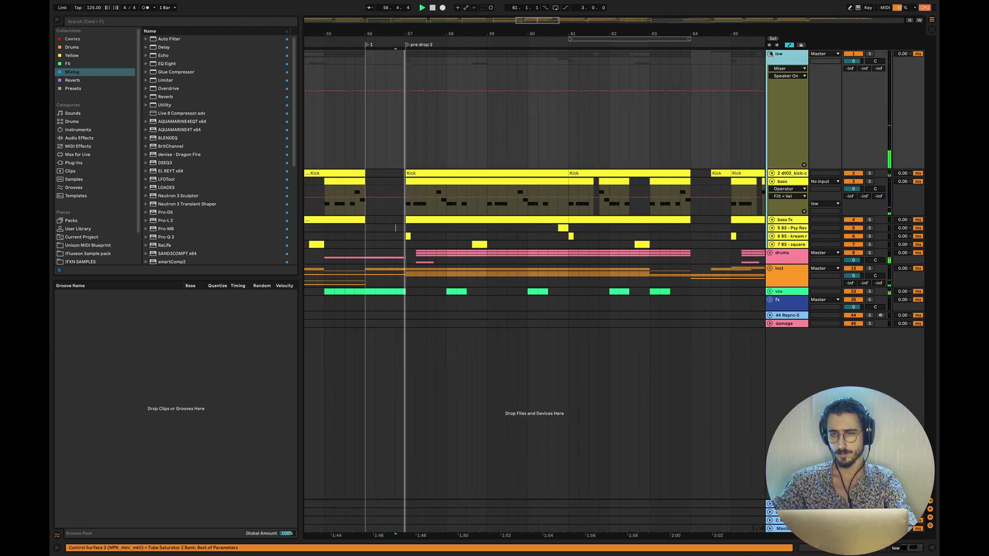
left_click(771, 85)
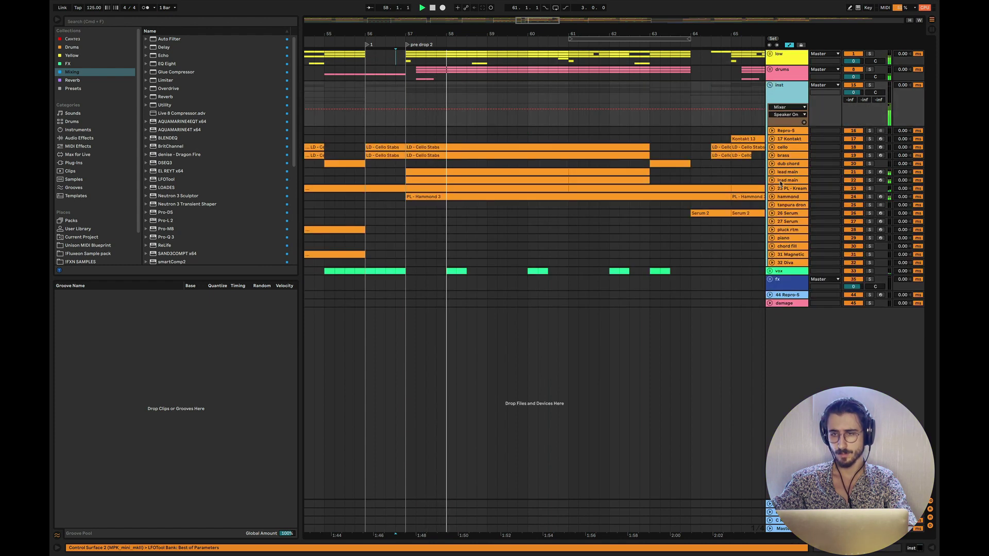
double_click(396, 92)
key("space")
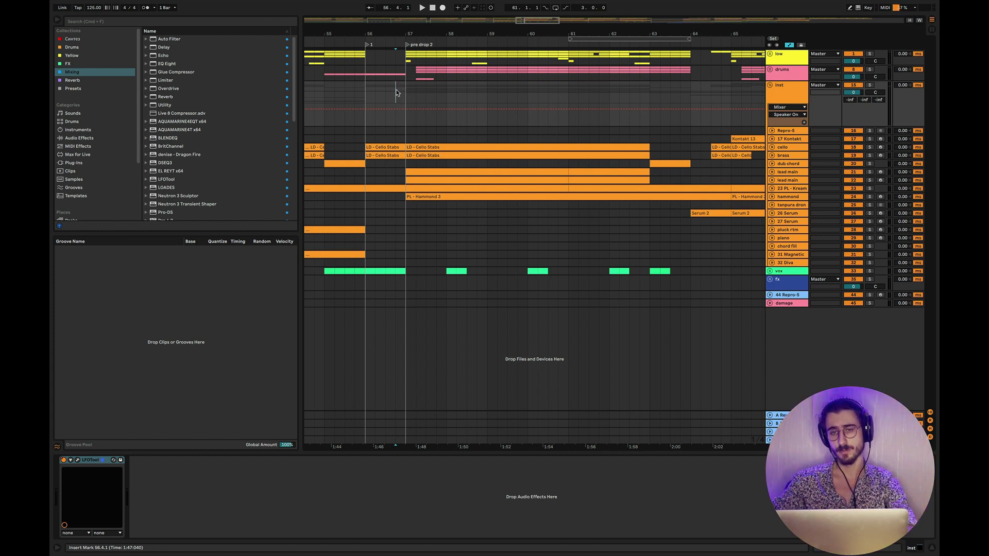
key("space")
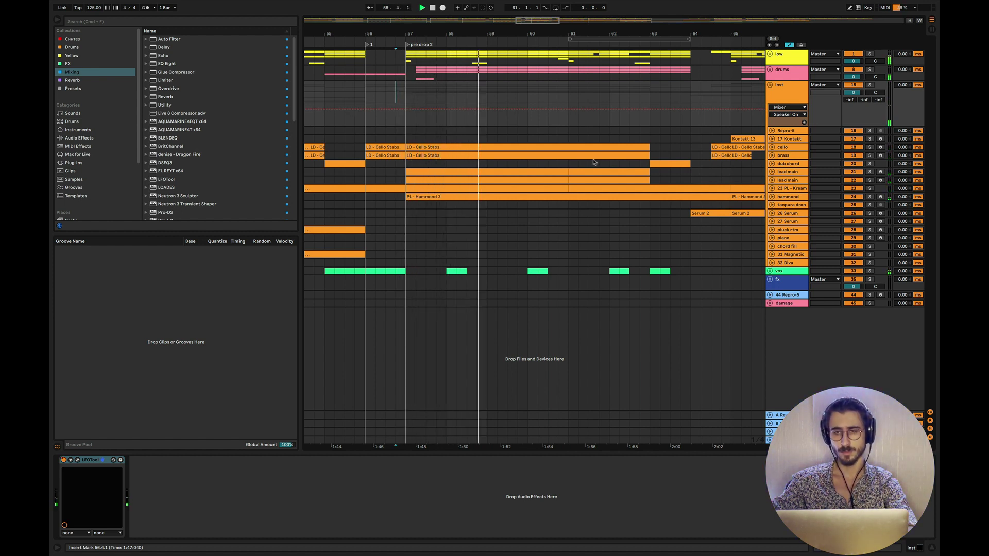
Unfold the brass and cello tracks to compare their clips around pre drop 2, and fold the inst group
left_click(771, 156)
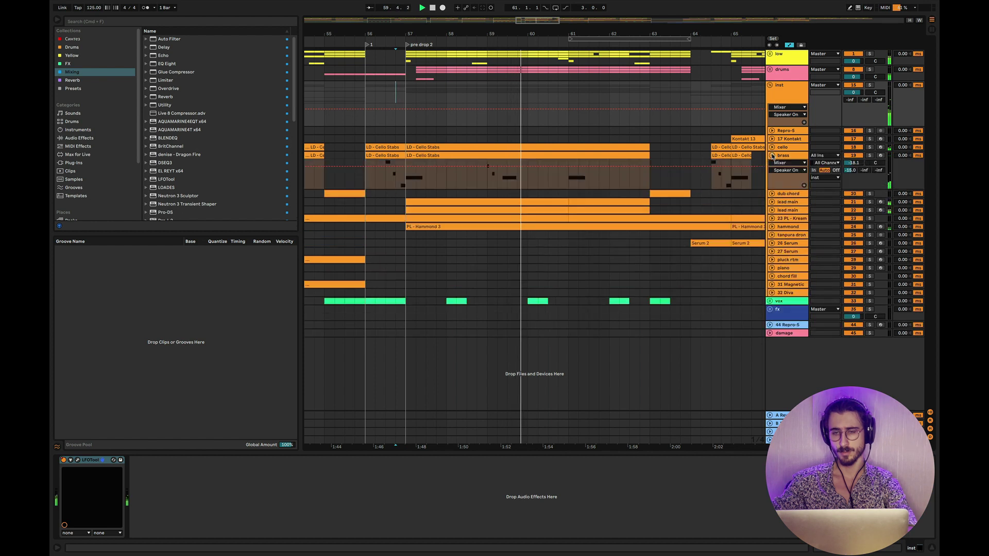
left_click(771, 147)
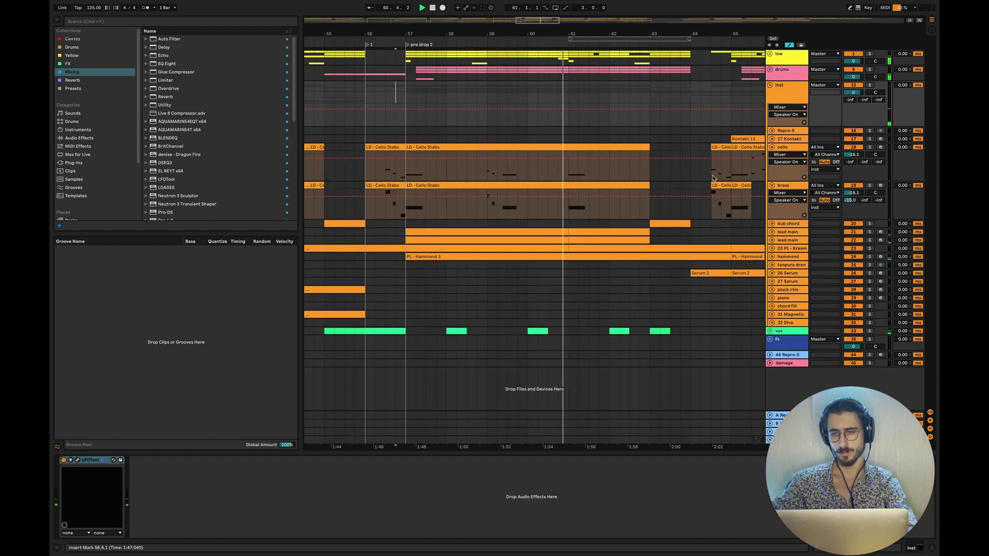
scroll(681, 181, "right", 4)
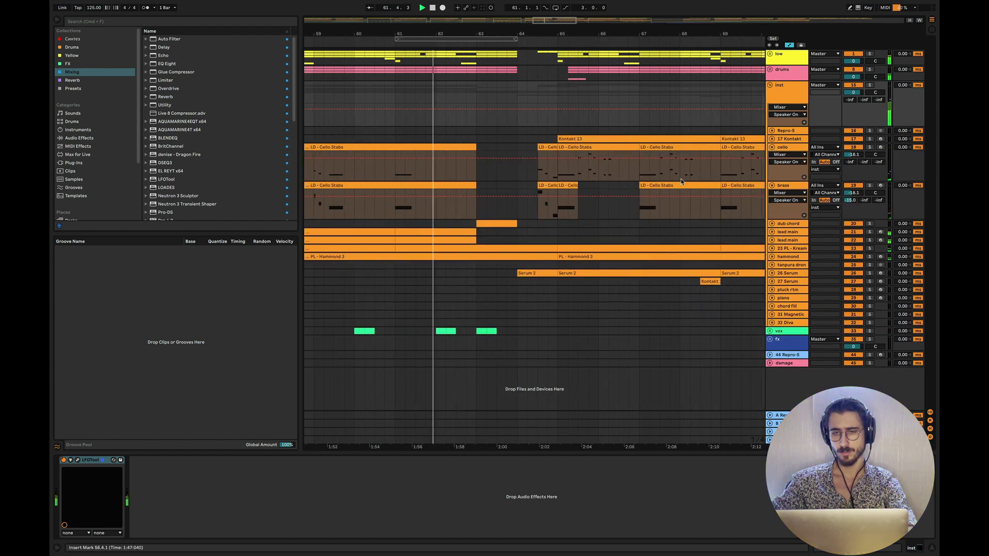
scroll(682, 182, "left", 4)
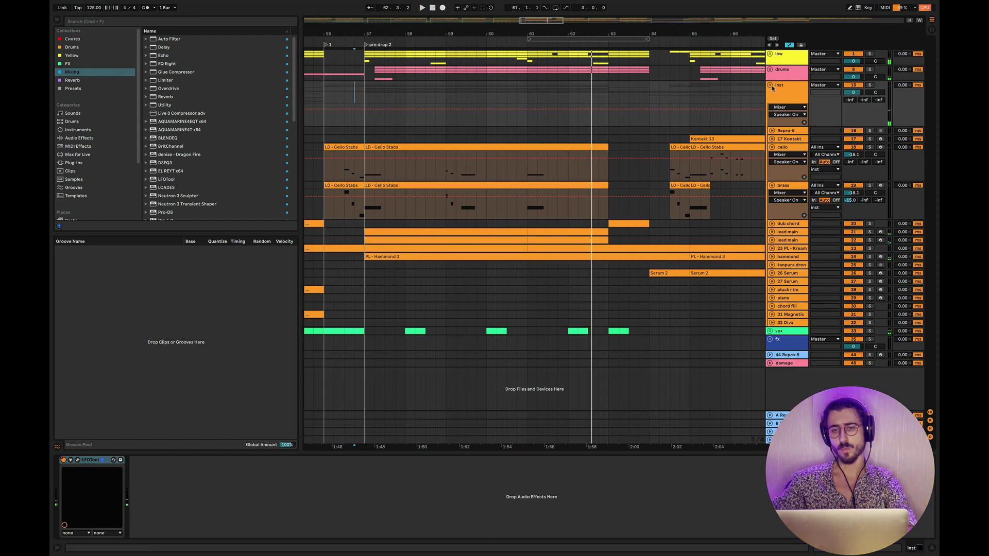
left_click(770, 86)
Switch to the Keynote slide on layering different bass types, review it, and return to Ableton Live
key("ctrl+Left")
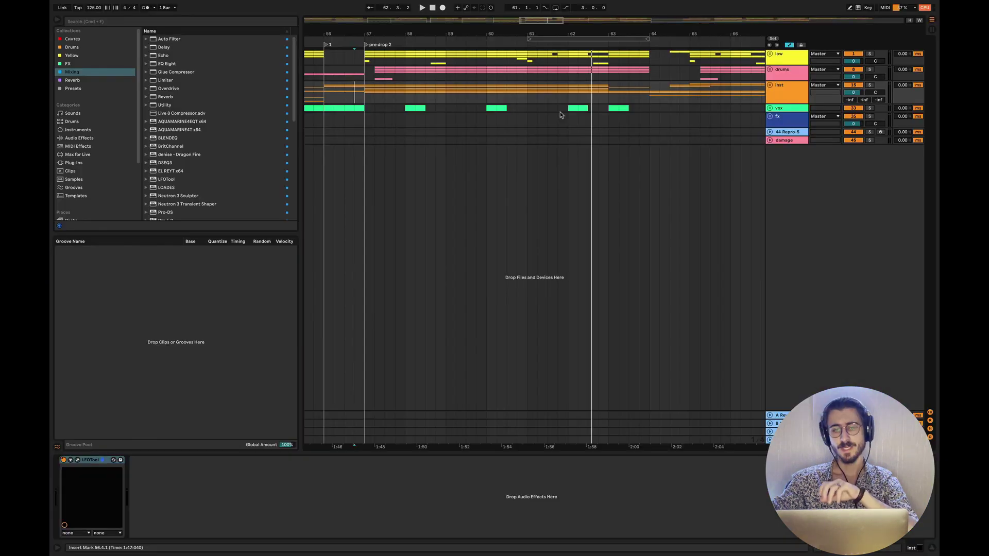
key("ctrl+Left")
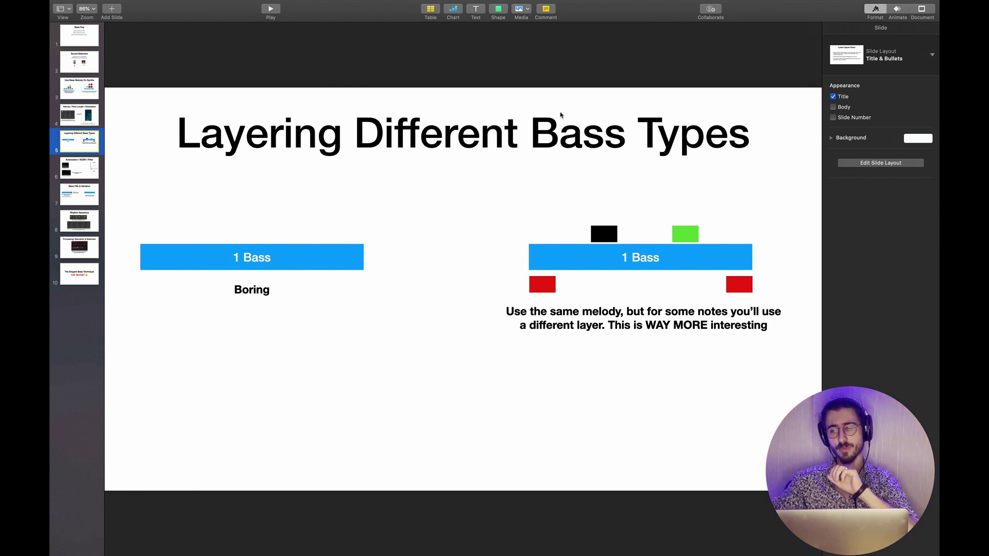
key("ctrl+Right")
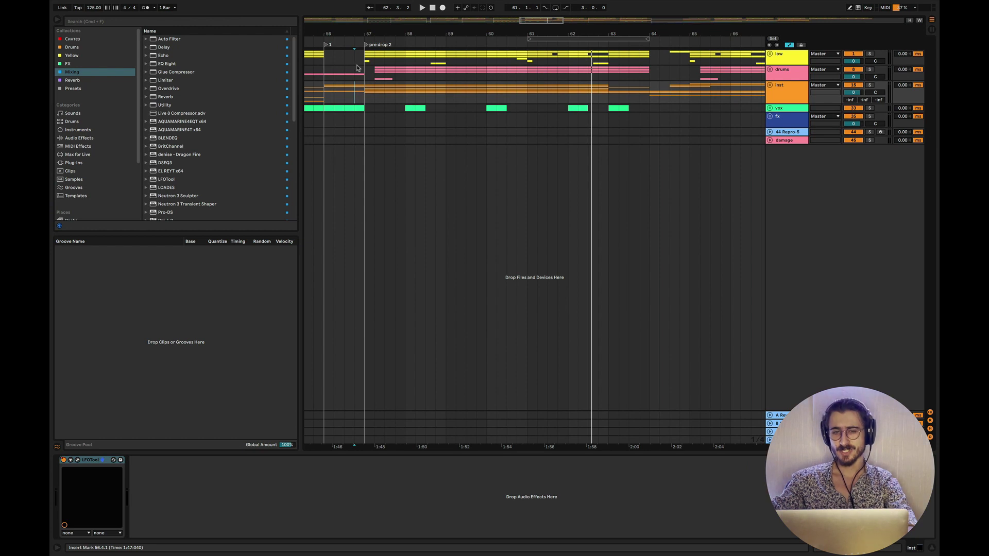
Unfold the low group, set the playback start at 65.1.1 on the bass clip, and solo the kick, bass and drums
key("plus")
left_click(770, 54)
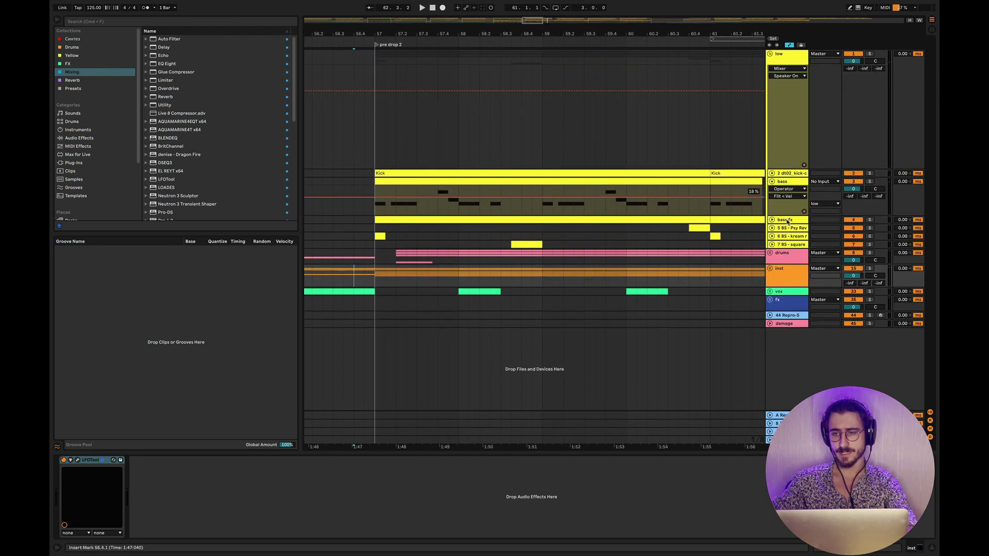
key("minus")
key("minus")
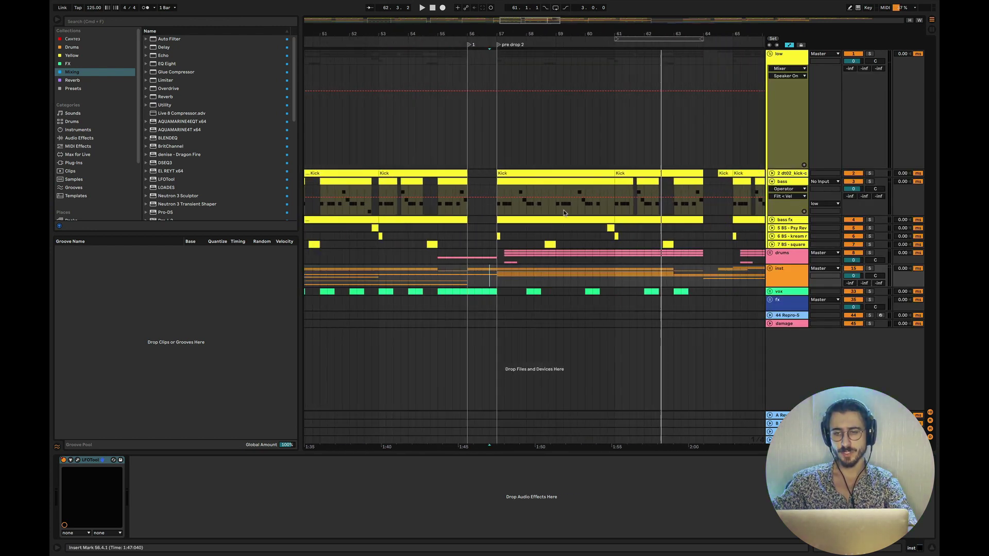
scroll(565, 212, "right", 5)
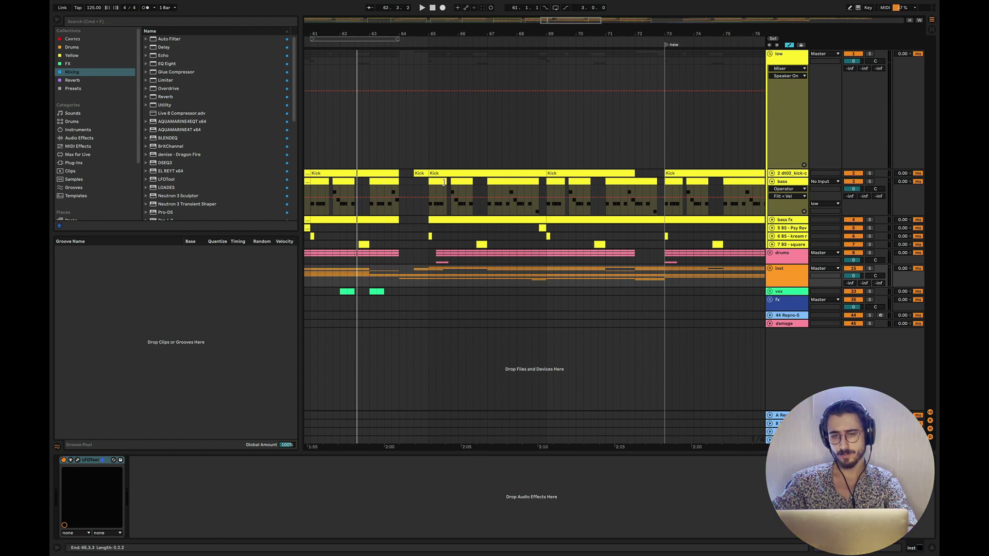
left_click_drag(446, 187, 545, 184)
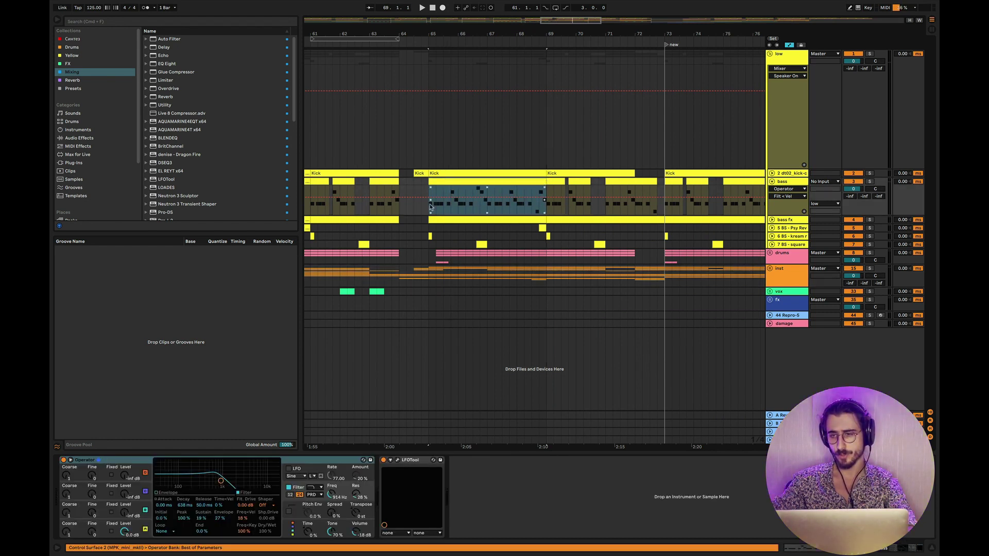
left_click(431, 206)
left_click(869, 182)
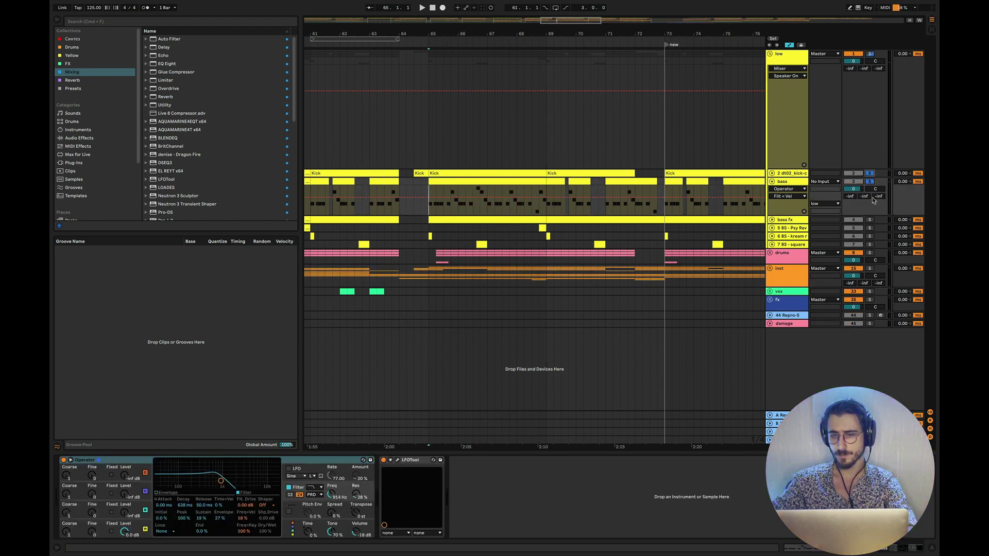
left_click(869, 253)
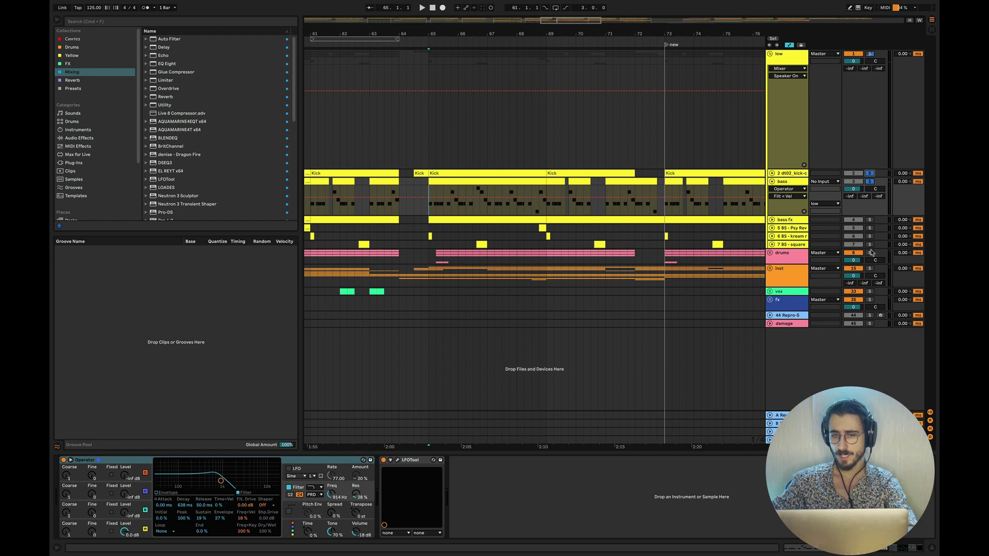
Play the soloed kick, bass and drums from 65.1.1 past bar 69 and stop playback
left_click(426, 258)
key("space")
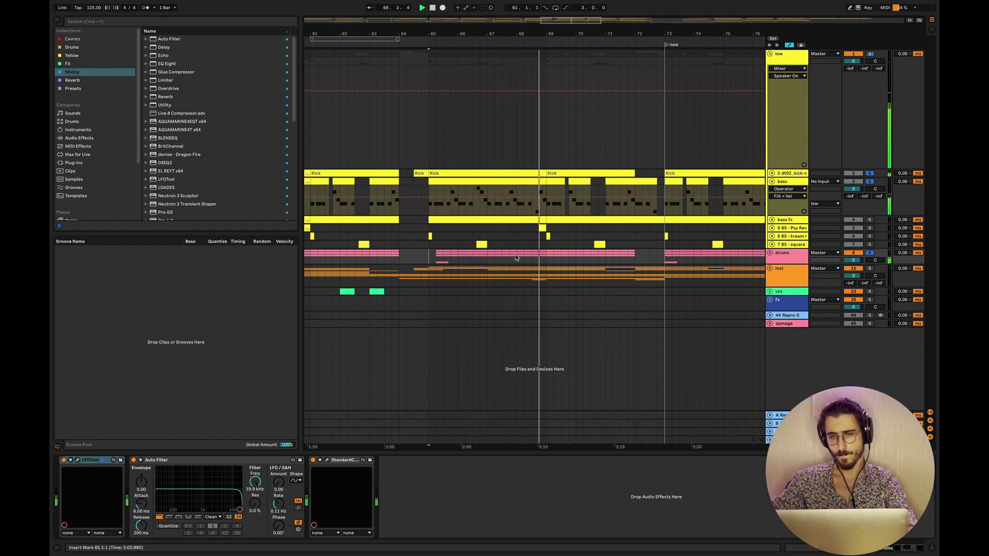
scroll(517, 259, "left", 1)
key("space")
Unfold the kream reese bass track and add it to the soloed tracks, with the insert mark at 64.4.1
scroll(498, 249, "up", 3)
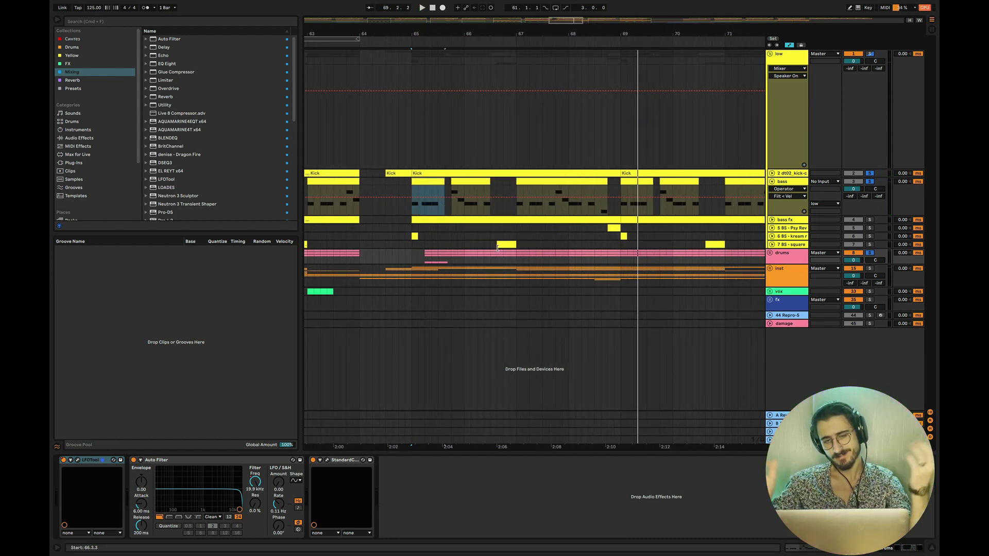
left_click(401, 236)
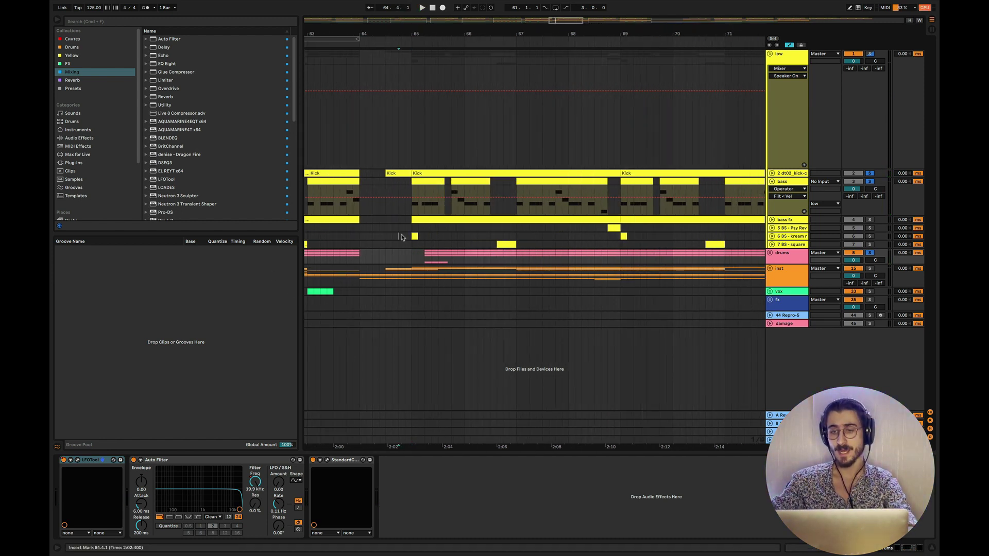
left_click(778, 239)
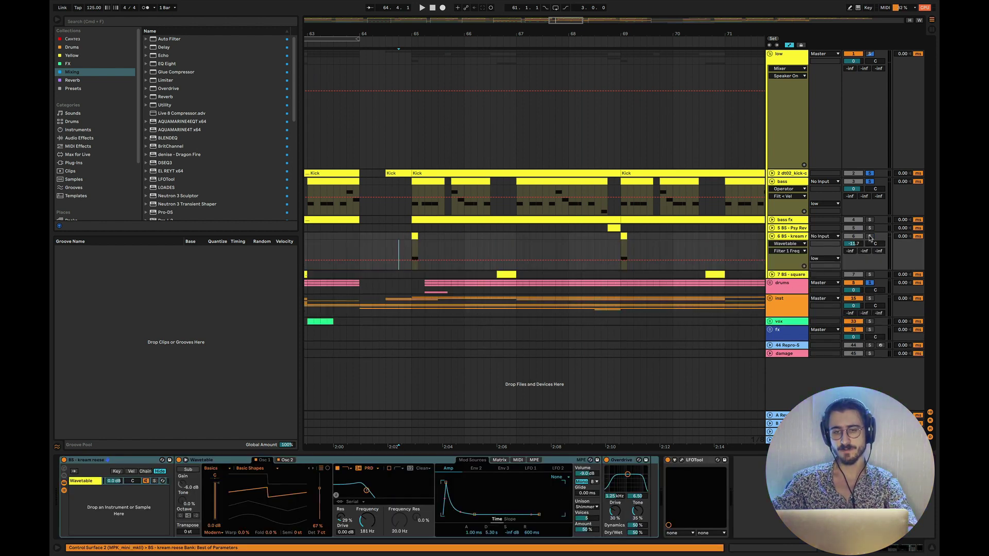
scroll(403, 258, "up", 2)
left_click_drag(414, 256, 432, 236)
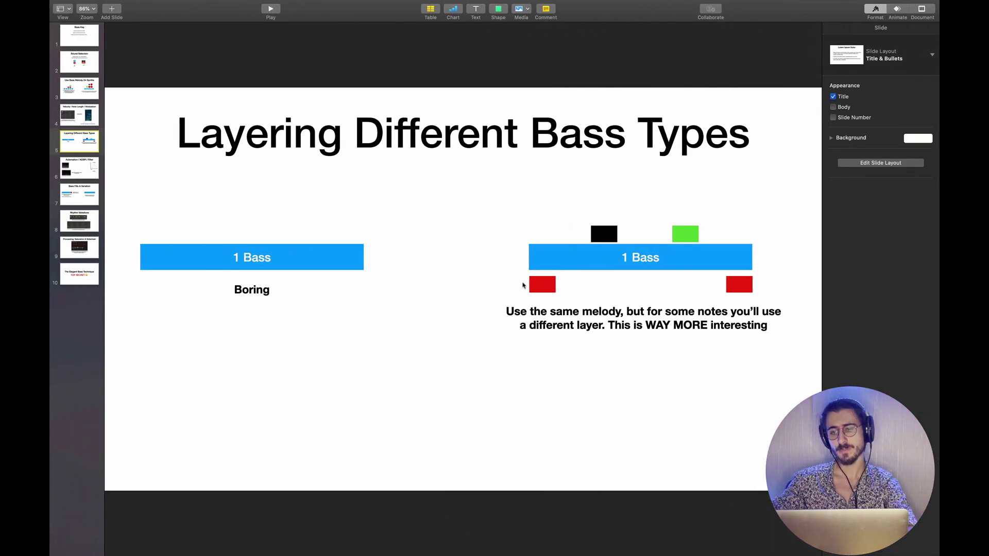
Point out the first red layer block on the Keynote slide, return to Ableton Live and audition the kream reese layer from 64.4.1
left_click_drag(505, 285, 526, 285)
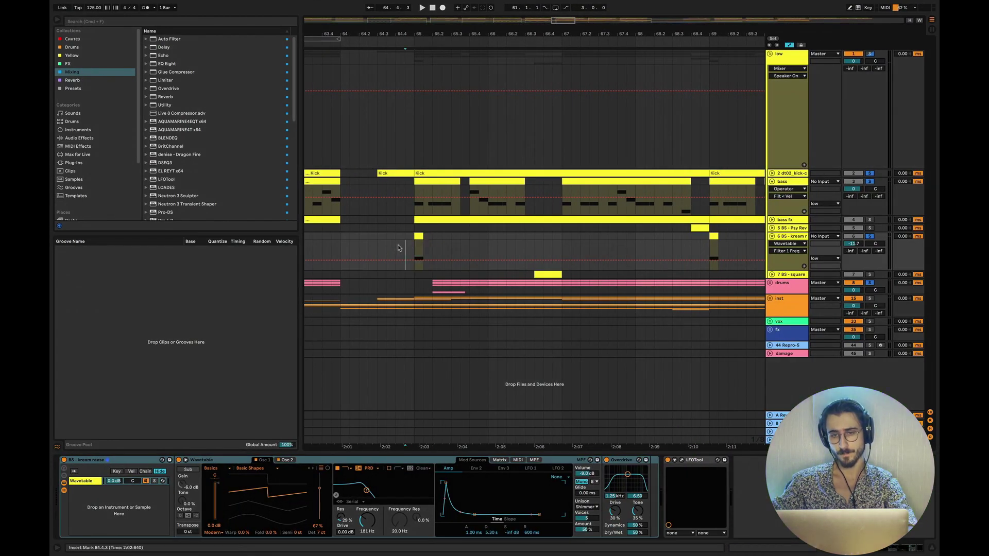
left_click(398, 248)
key("space")
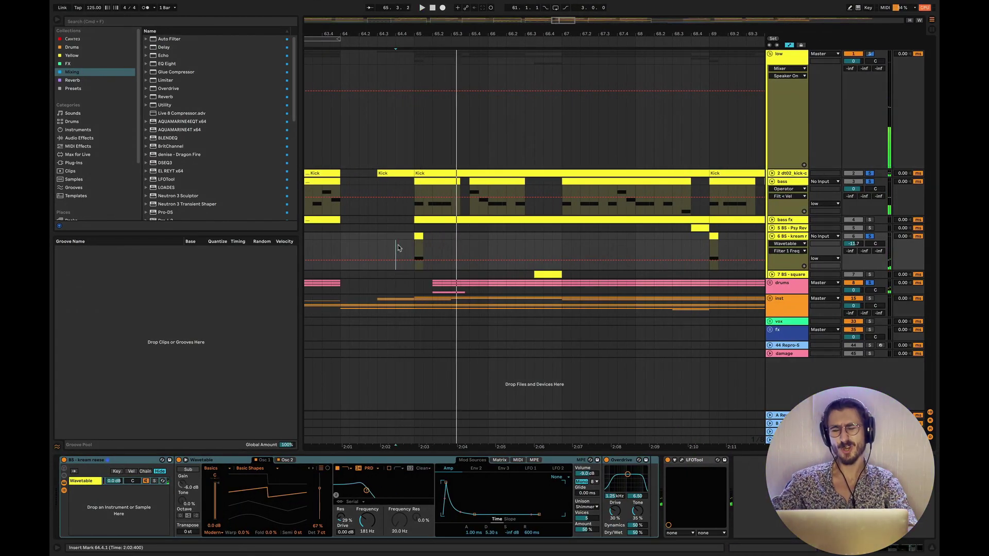
key("space")
key("space")
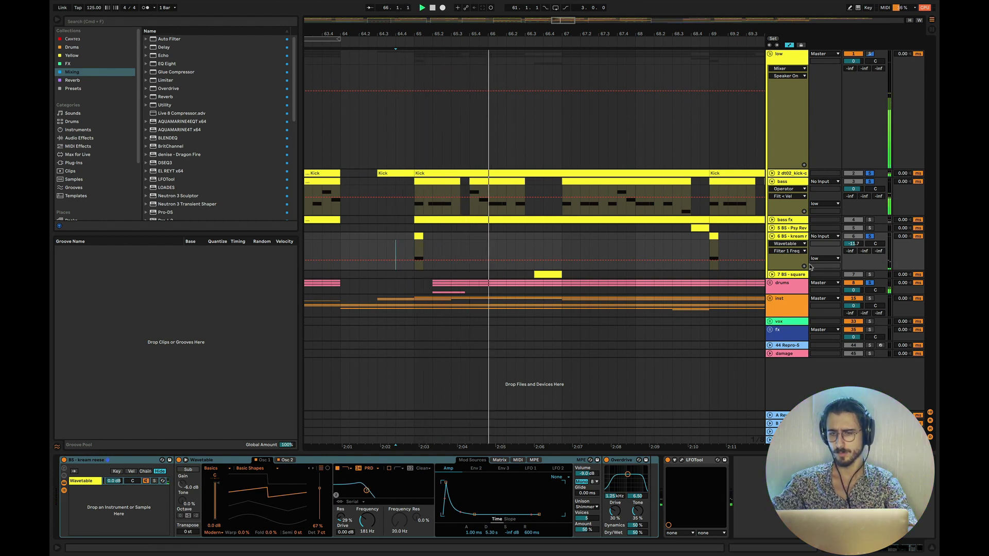
Unfold the square bass layer track and set the playback start at 66.1.1, ahead of its clip
left_click(772, 274)
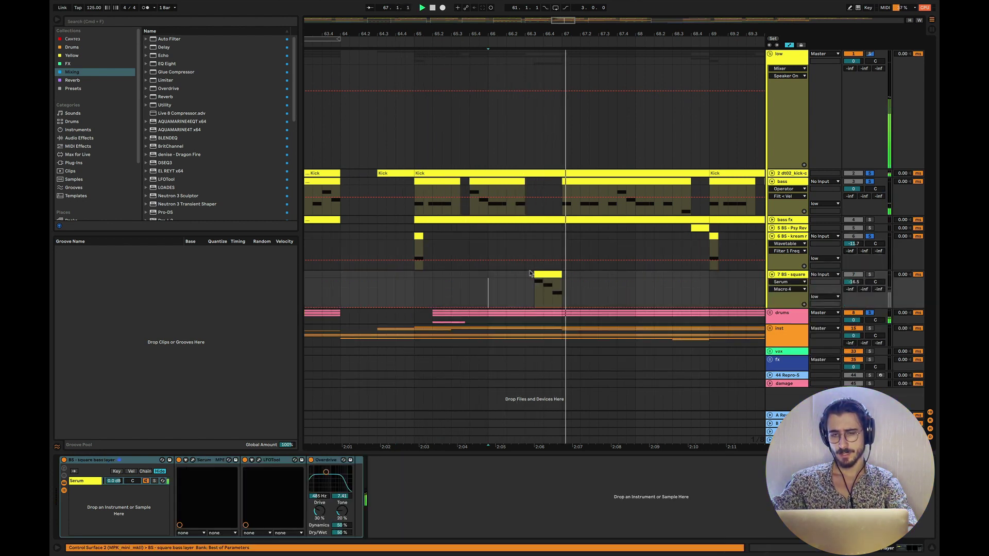
left_click(489, 289)
Try extending the bass clip that starts at 65.4.1 up to bar 67, and undo the extension
left_click_drag(523, 184, 562, 182)
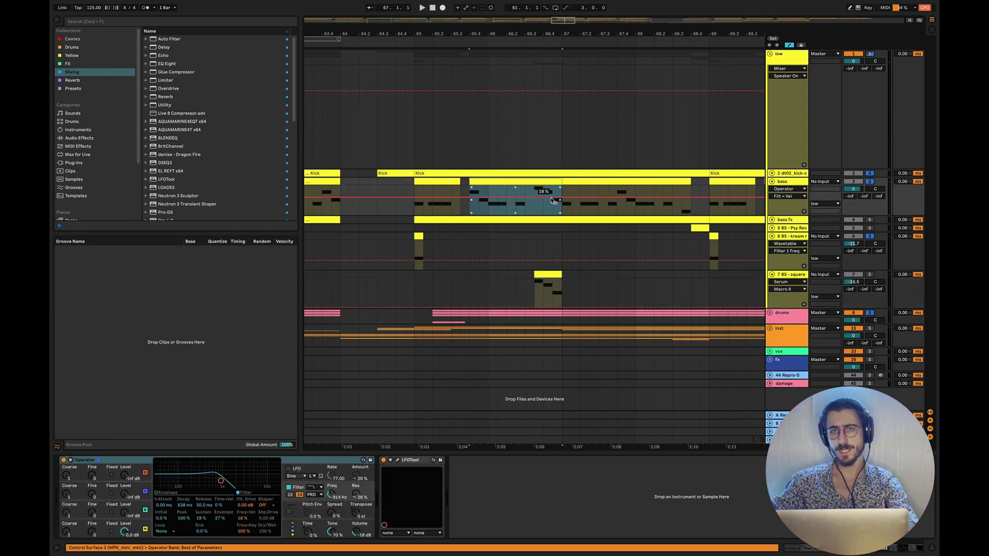
key("ctrl+z")
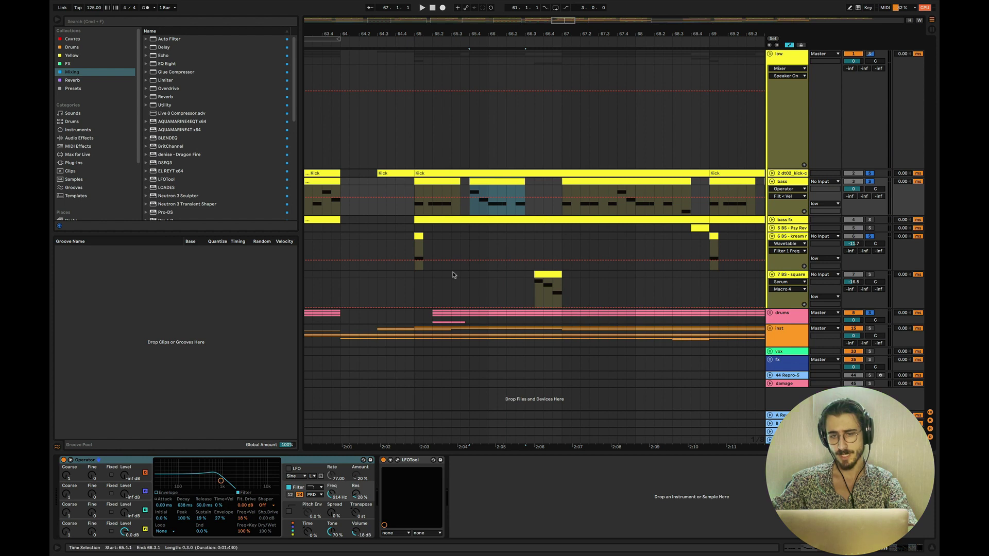
Add the square bass layer to the soloed tracks and play the layered bassline from 64.4.3
left_click(423, 278)
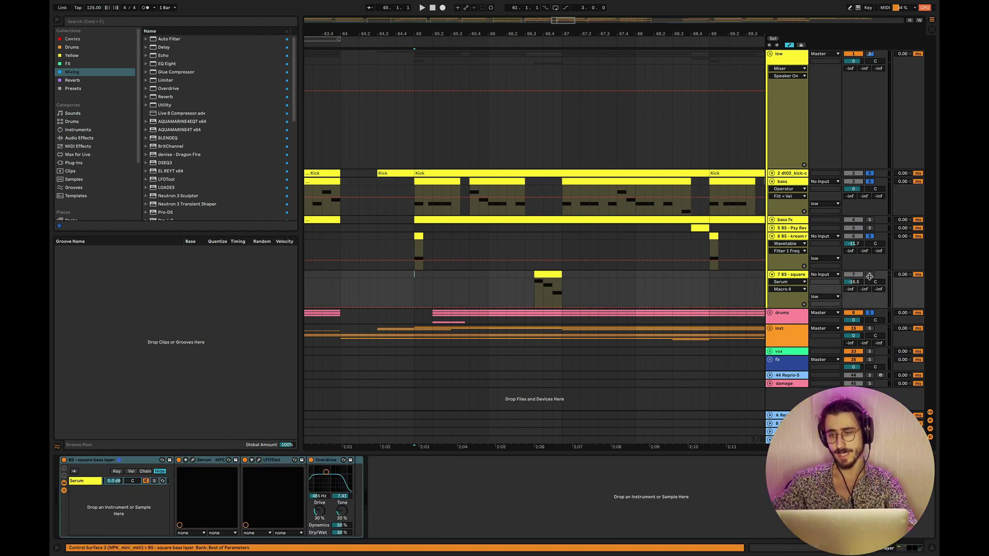
left_click(870, 274)
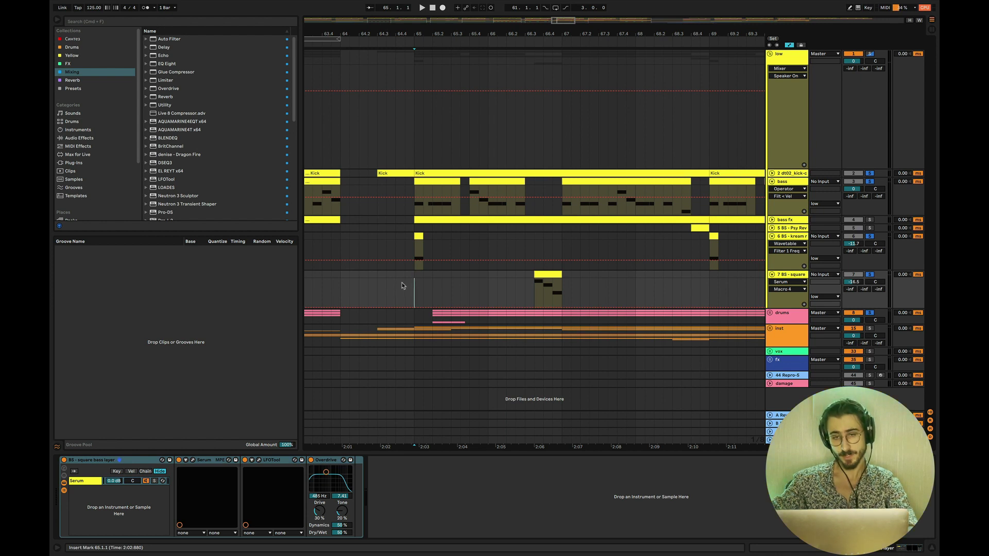
left_click(418, 236)
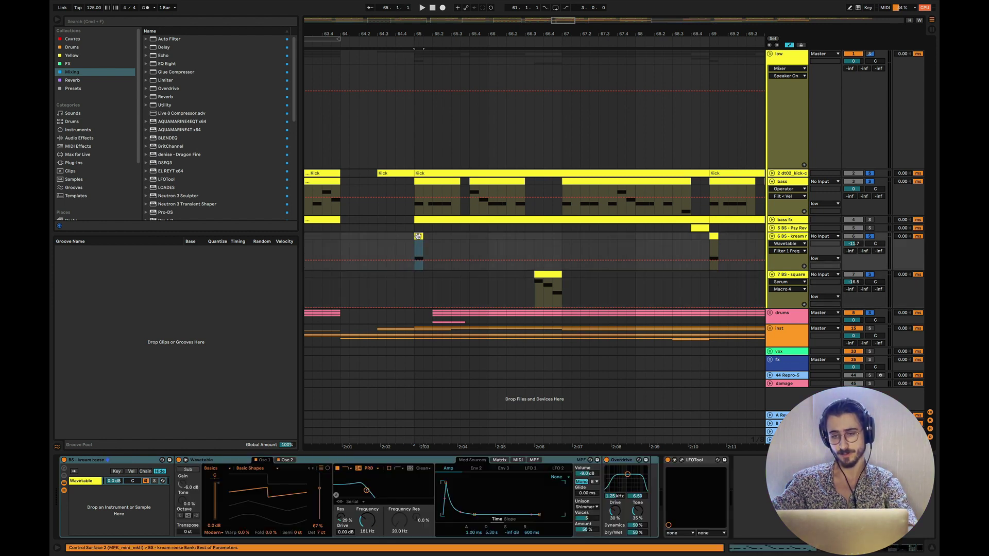
left_click(404, 280)
key("space")
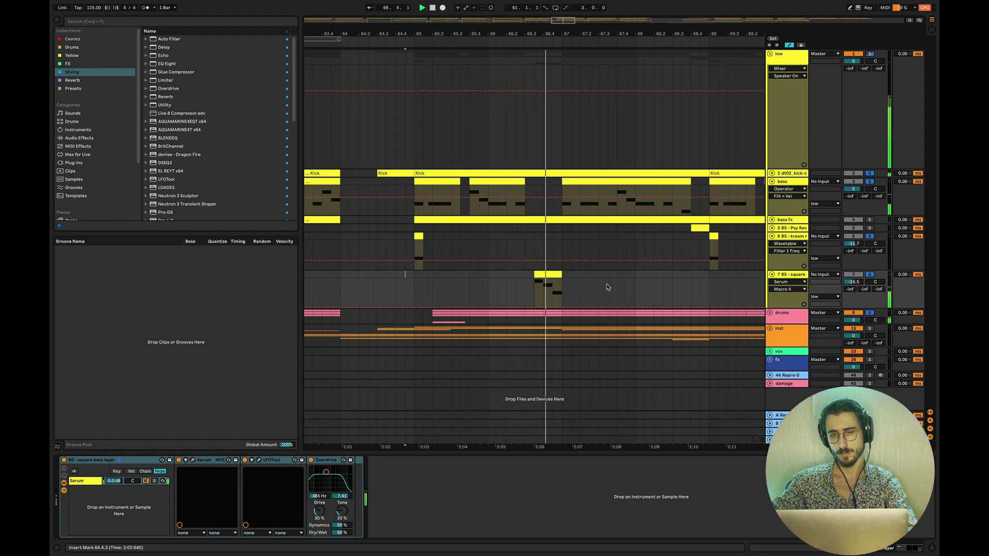
Take the drums out of the solo and replay the kick and bass layers from just before the square bass clip
left_click(497, 291)
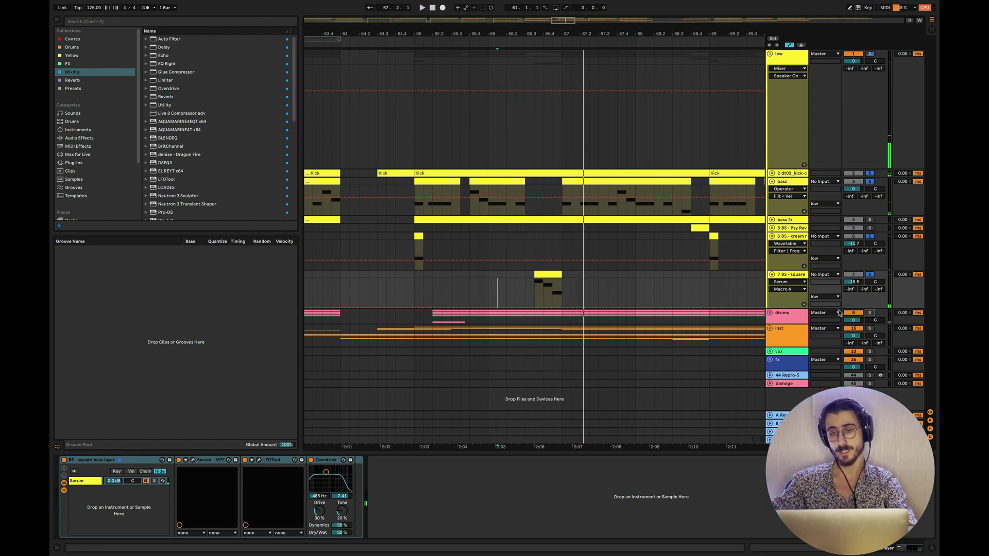
key("space")
key("space")
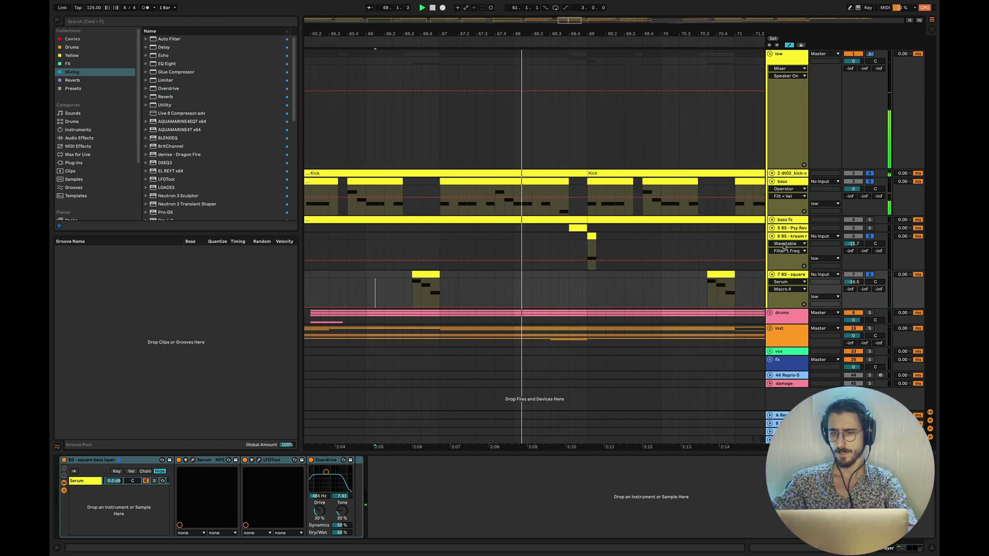
key("space")
Unfold and solo the Psy Rev Bass track, play it with the other layers from 68.1.1, and place the insert mark at 68.4.1
left_click(772, 228)
left_click(514, 240)
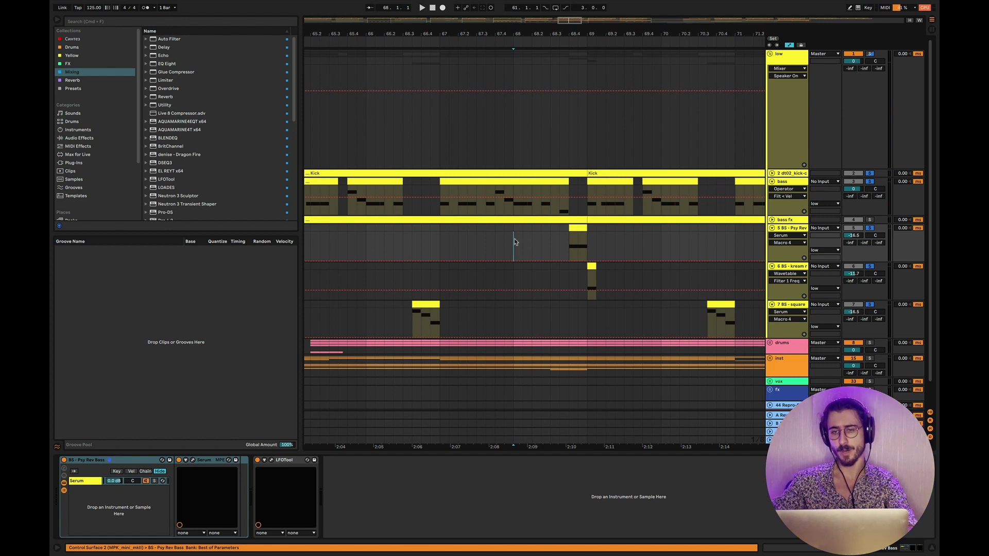
key("space")
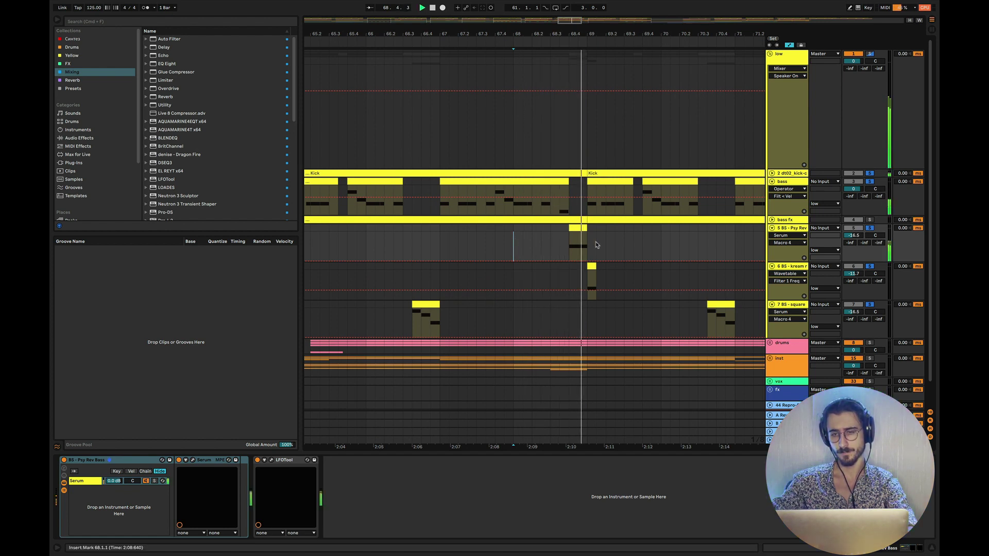
key("space")
scroll(588, 248, "down", 4)
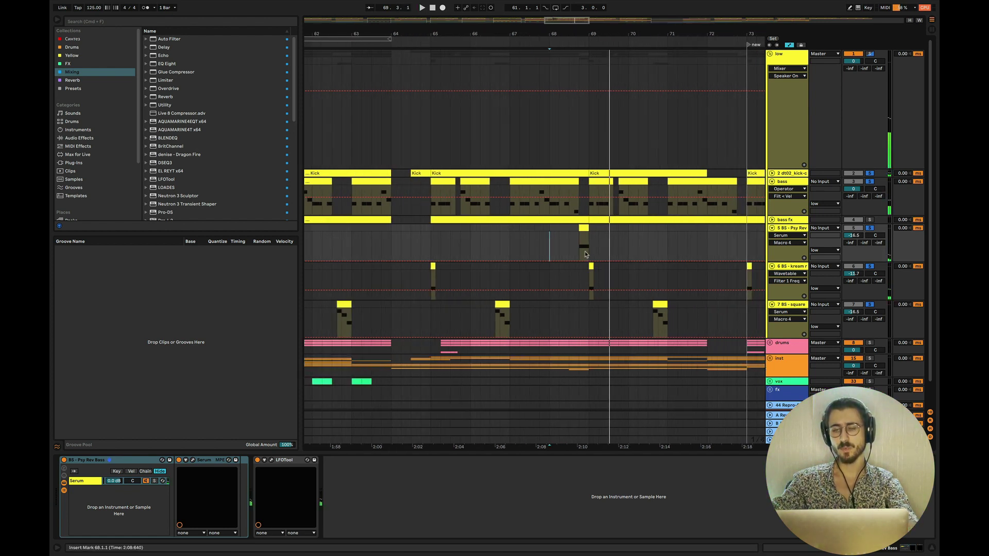
left_click(581, 252)
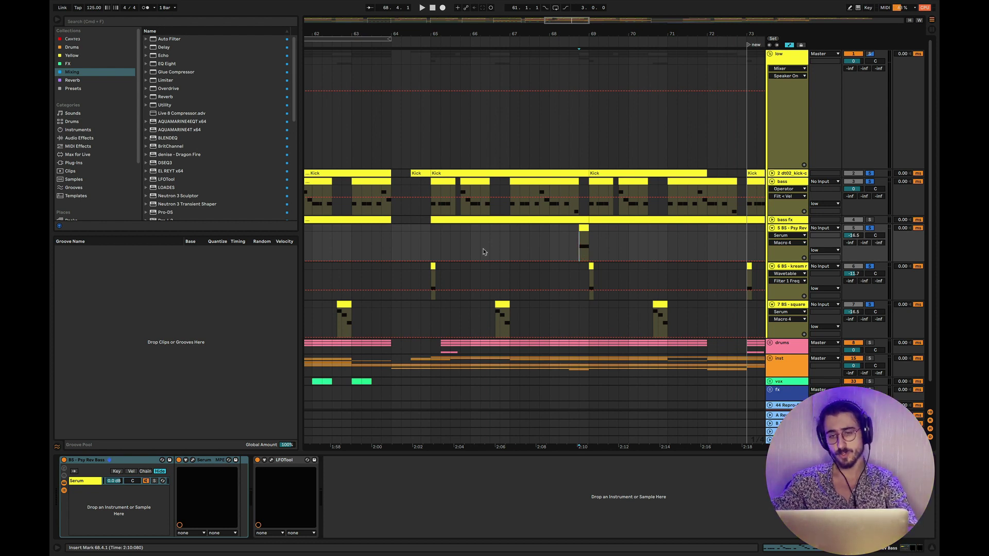
Solo only the kream reese bass track and play it from 65.1.1
scroll(483, 252, "up", 4)
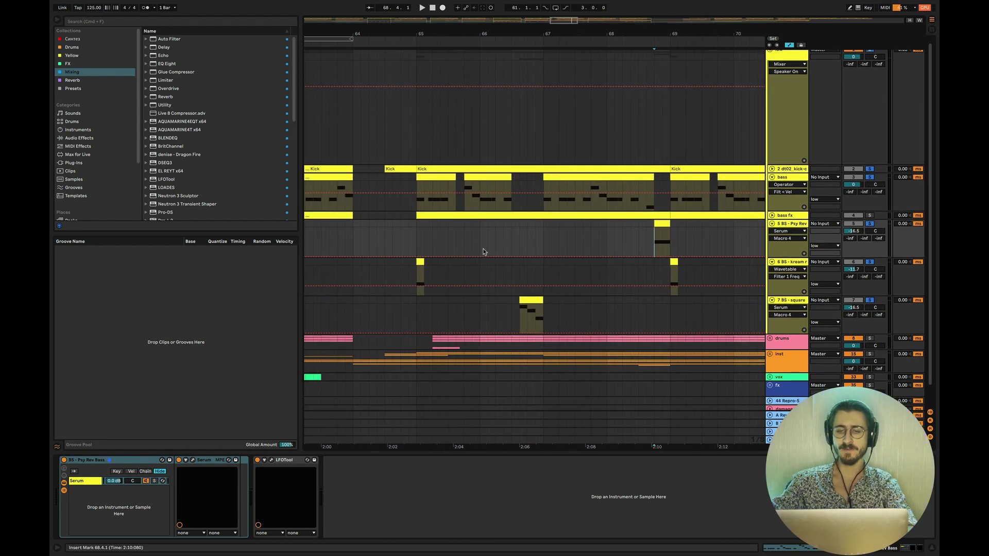
left_click(420, 276)
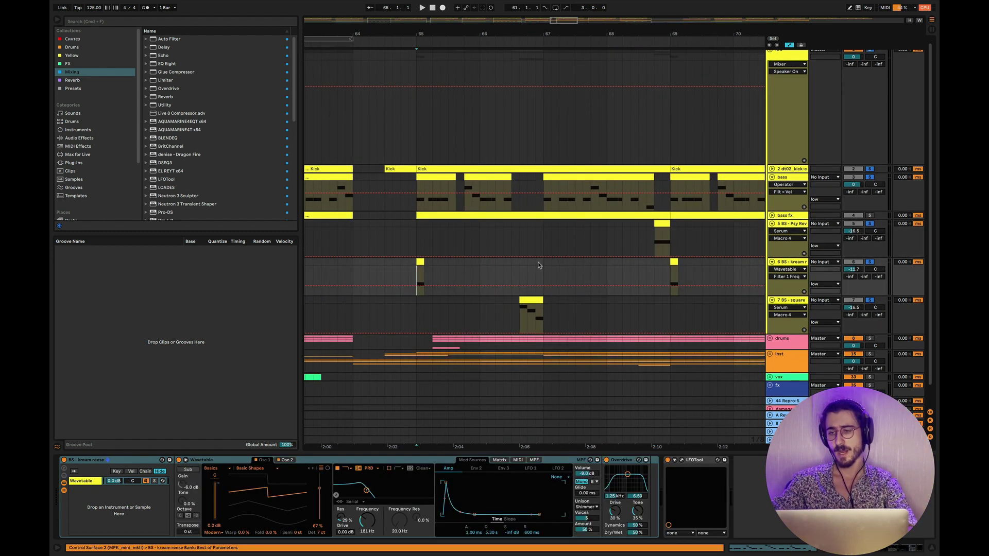
left_click(870, 262)
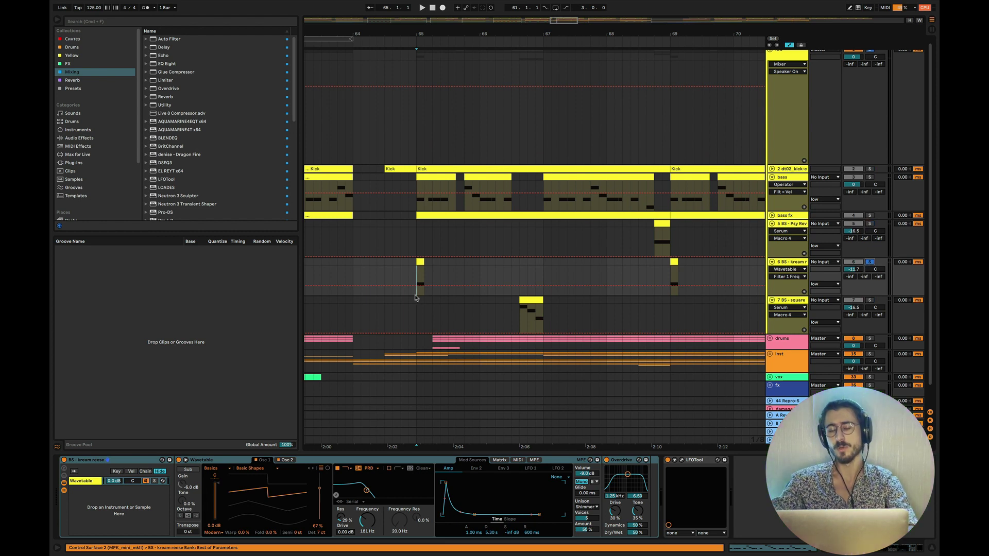
key("space")
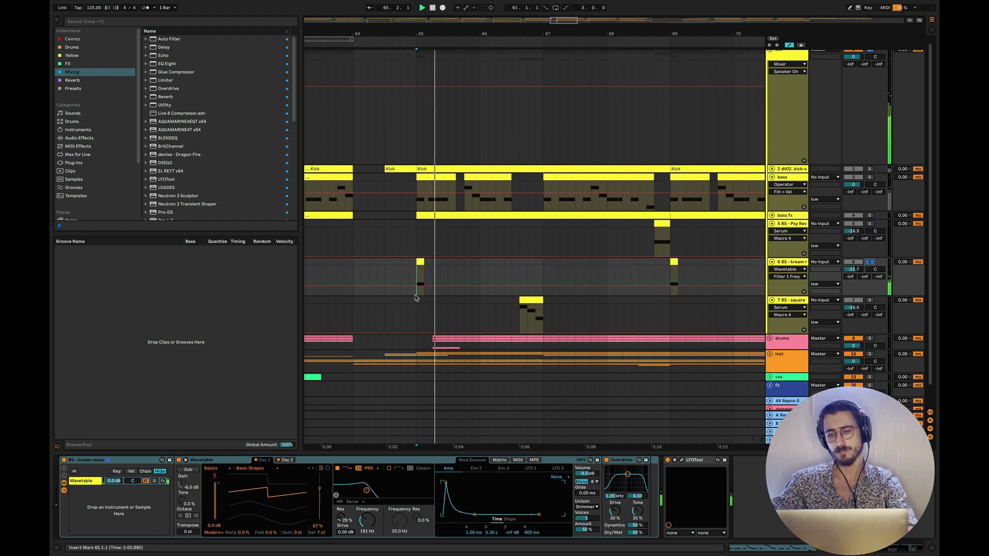
Audition the square bass layer alone from 66.3.1 and the Psy Rev Bass alone from 68.4.1, and stop playback
left_click(505, 310)
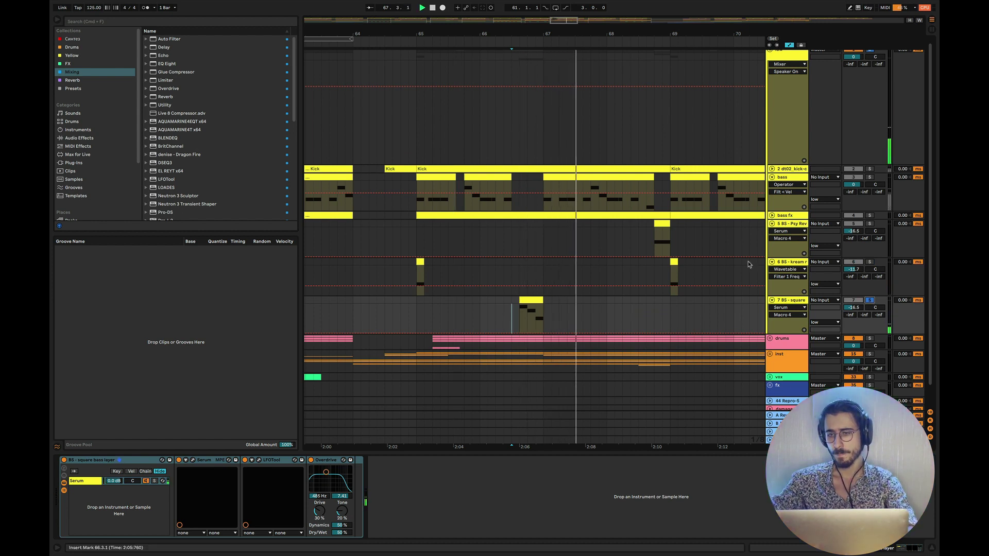
left_click(869, 224)
left_click(655, 244)
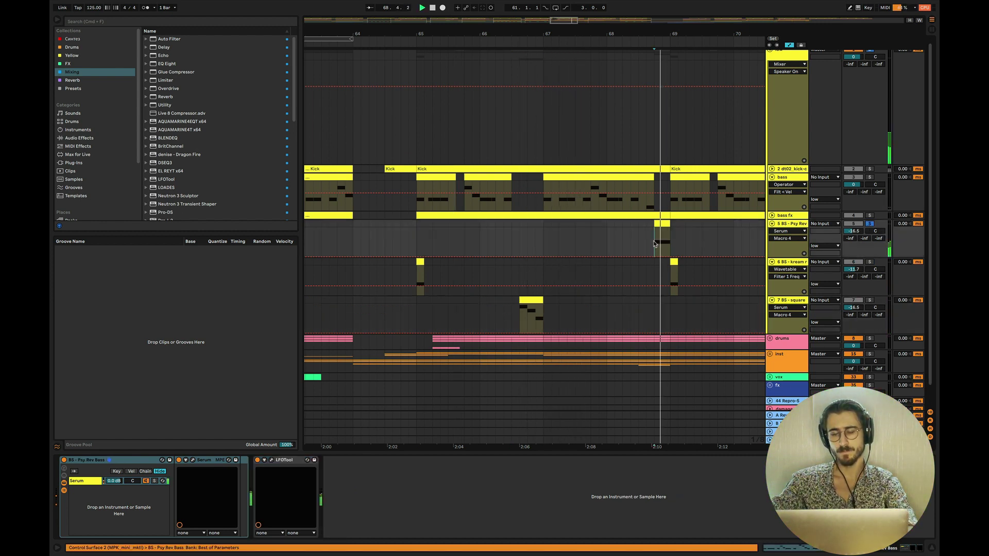
scroll(654, 244, "right", 3)
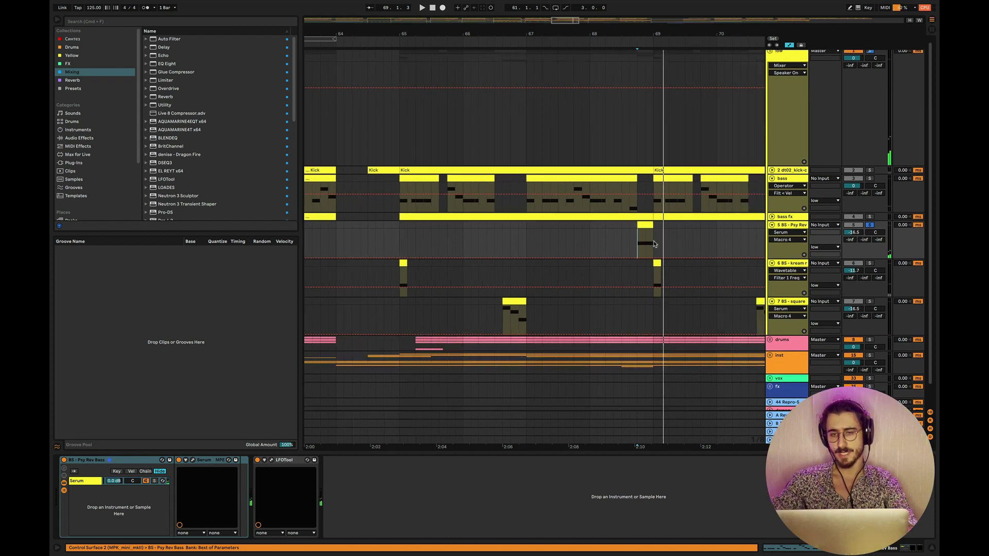
Unfold the bass fx track, solo it alone and play its pluck note from 65.1.1
scroll(661, 243, "down", 3)
left_click(776, 217)
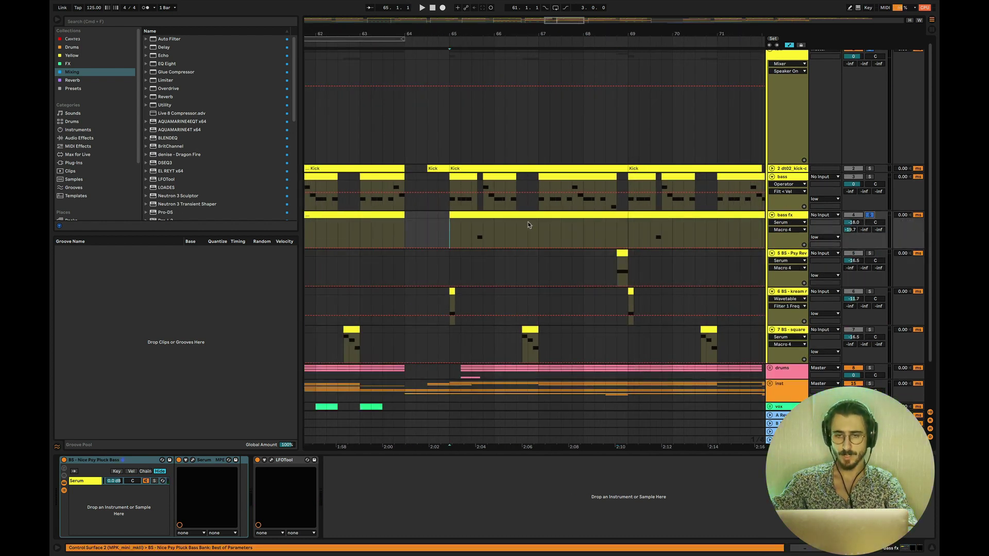
key("plus")
key("plus")
left_click(470, 230)
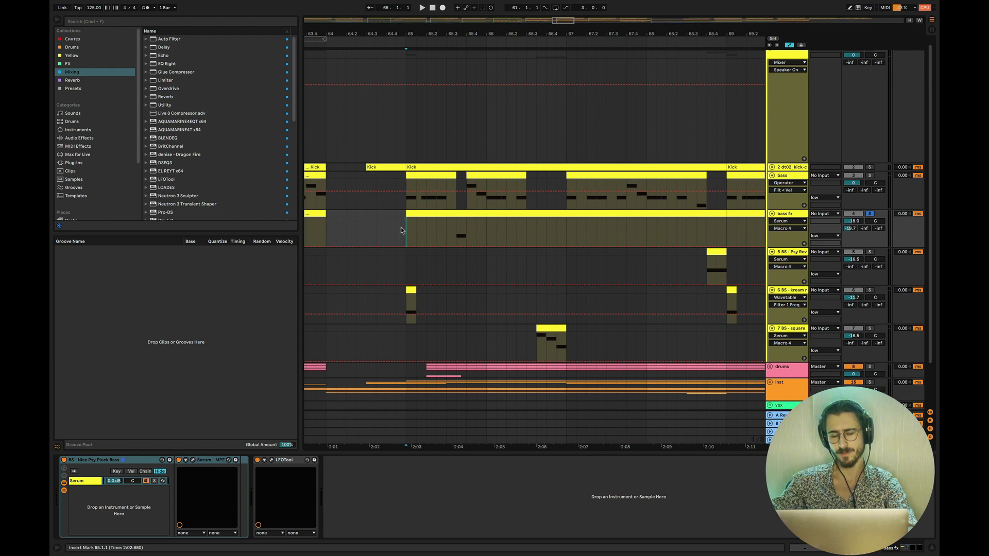
key("space")
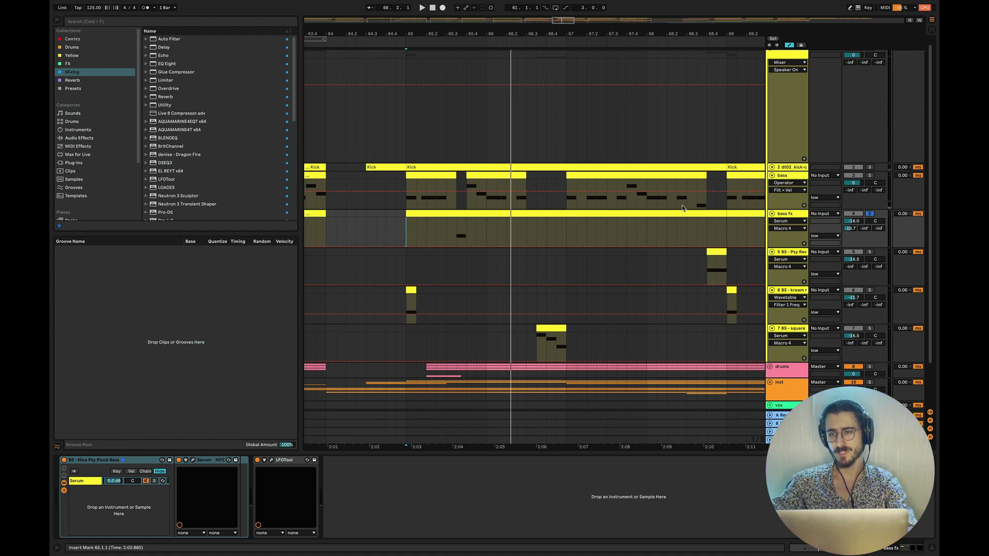
Solo the low group without any individual track solos, play it from 65.1.1, stop, and set the playback start at 64.4.1
scroll(788, 129, "up", 1)
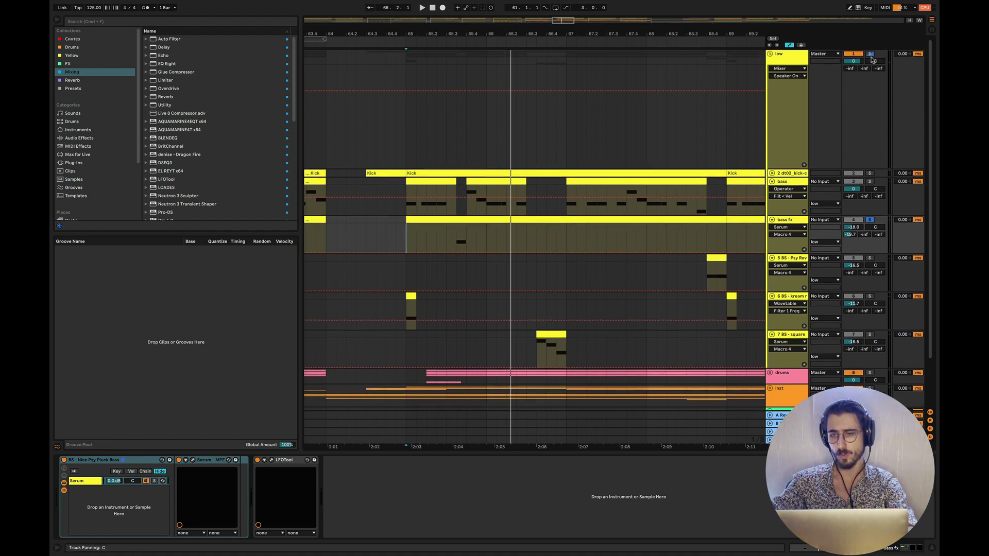
left_click(400, 240)
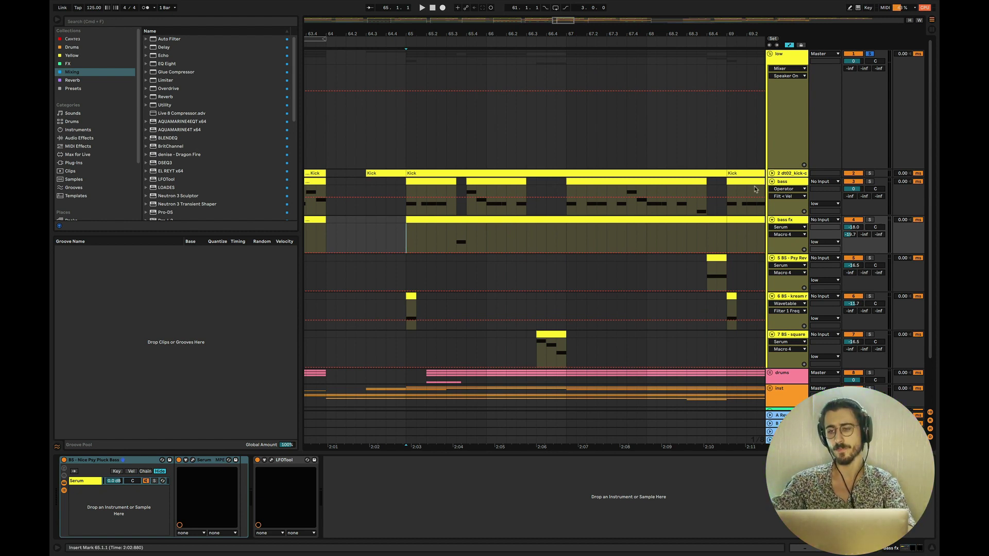
key("space")
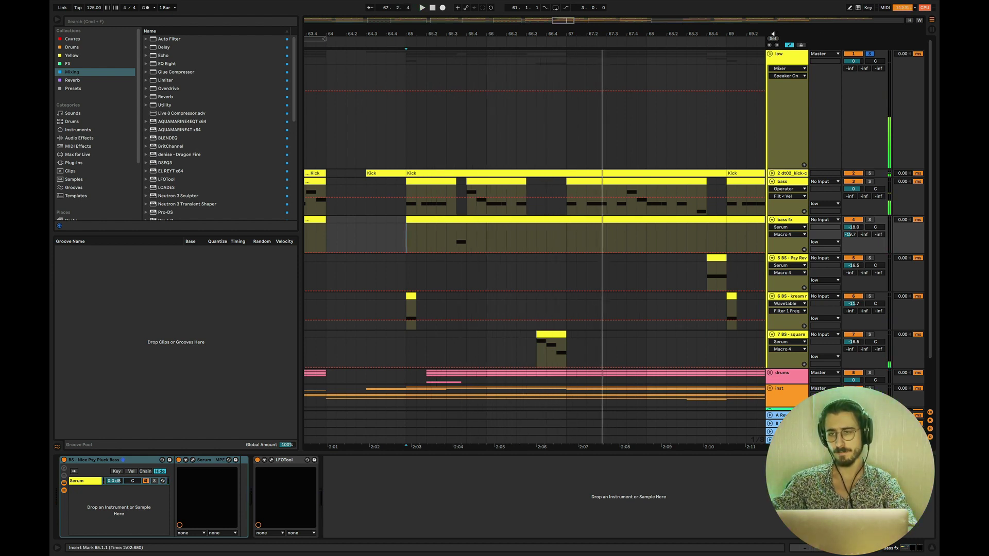
key("space")
left_click(386, 218)
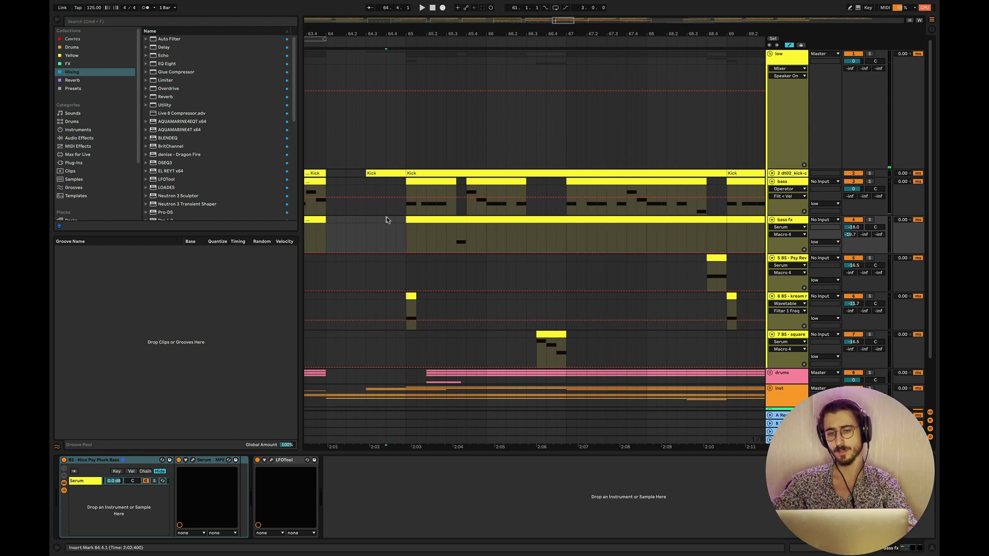
Play the full arrangement from 64.4.1, fold the low group, and follow playback up to the new section at bar 73
key("space")
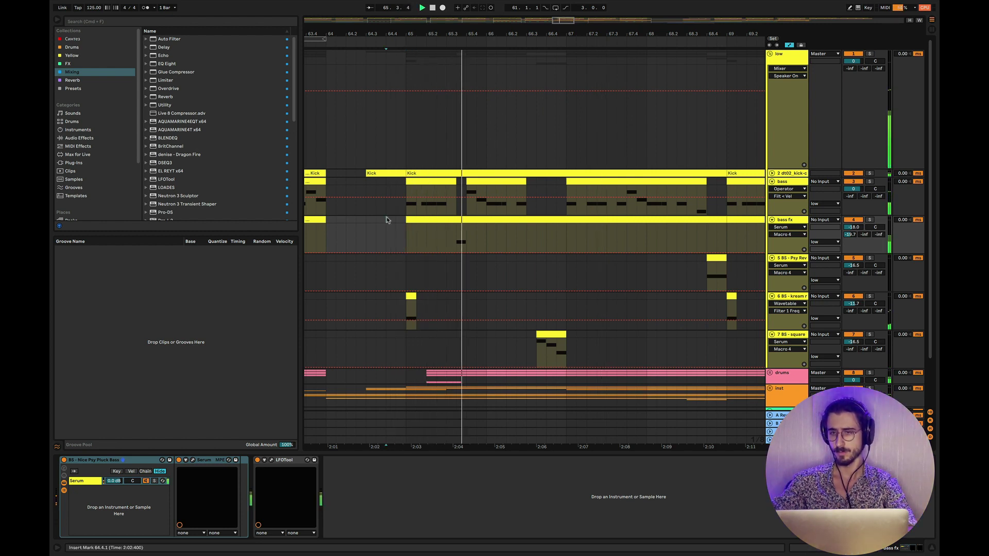
left_click(770, 53)
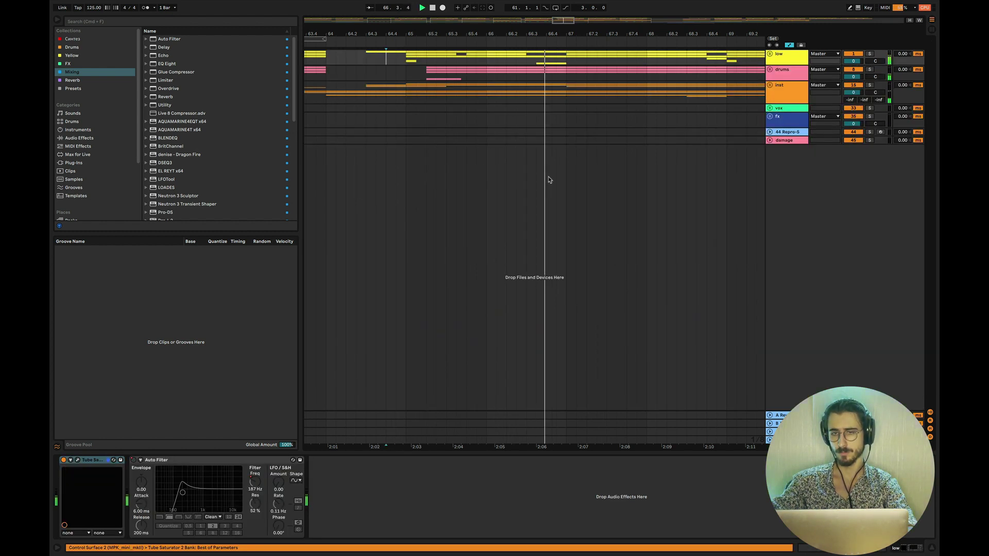
scroll(549, 177, "down", 5)
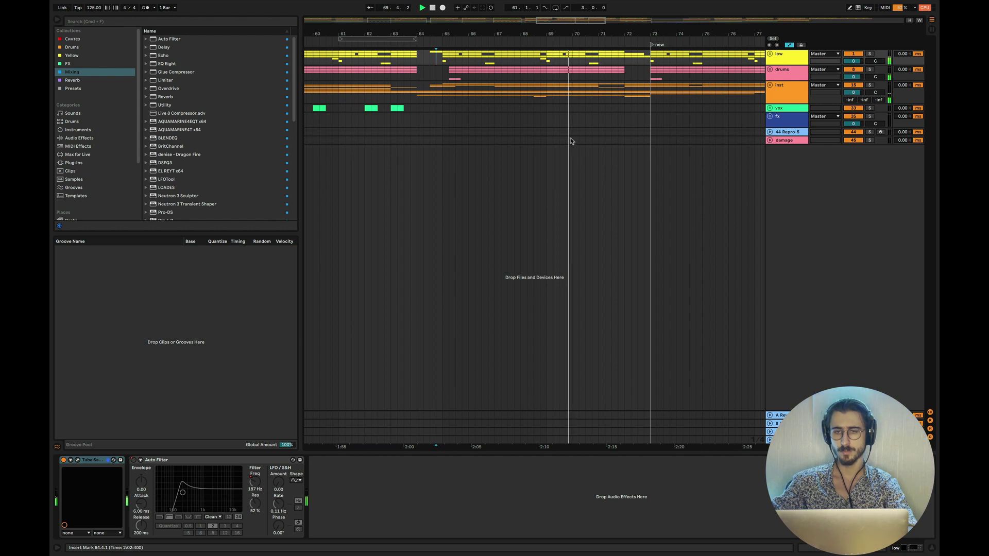
scroll(570, 141, "right", 5)
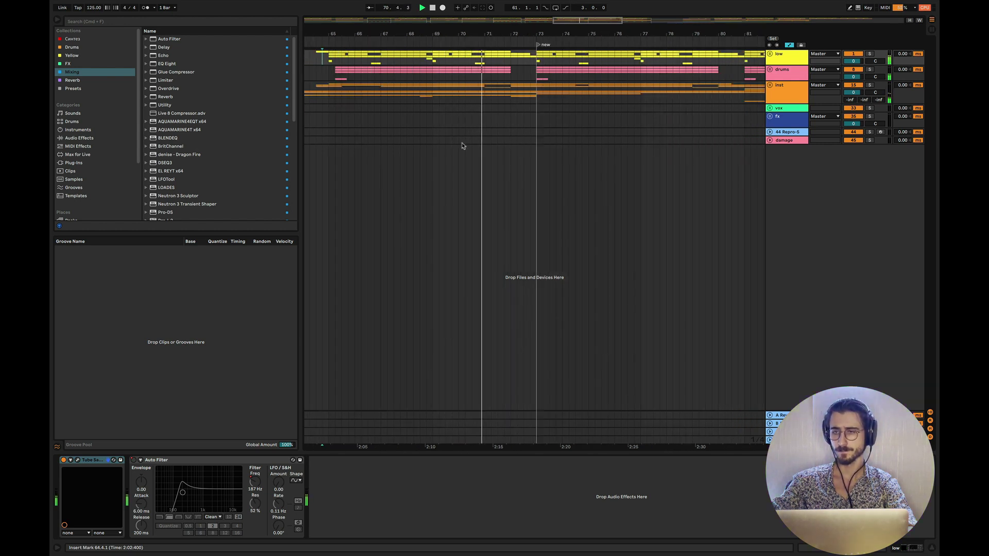
scroll(462, 146, "left", 2)
scroll(582, 130, "right", 1)
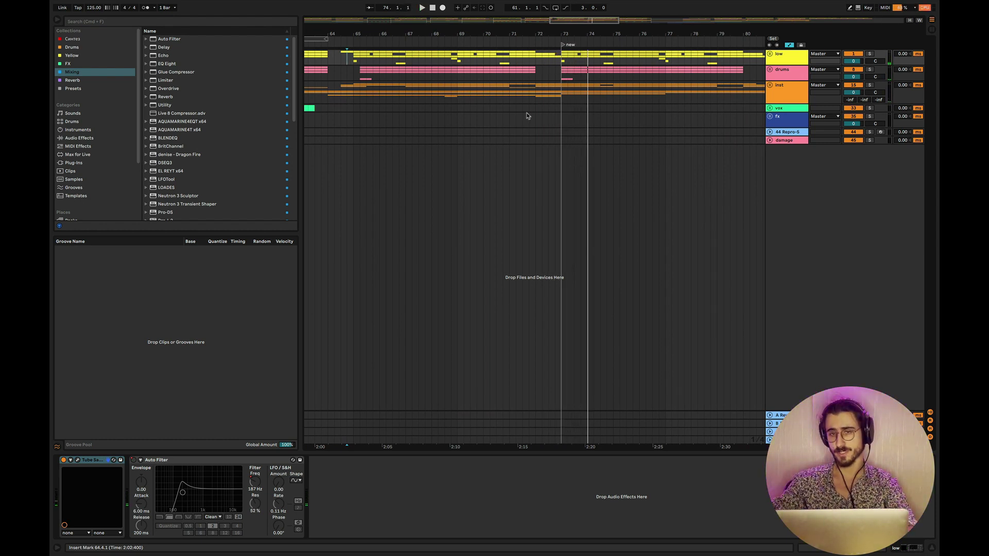
Switch to the Keynote presentation, show the Automation / ADSR / Filter slide, and return to Ableton Live
key("ctrl+Left")
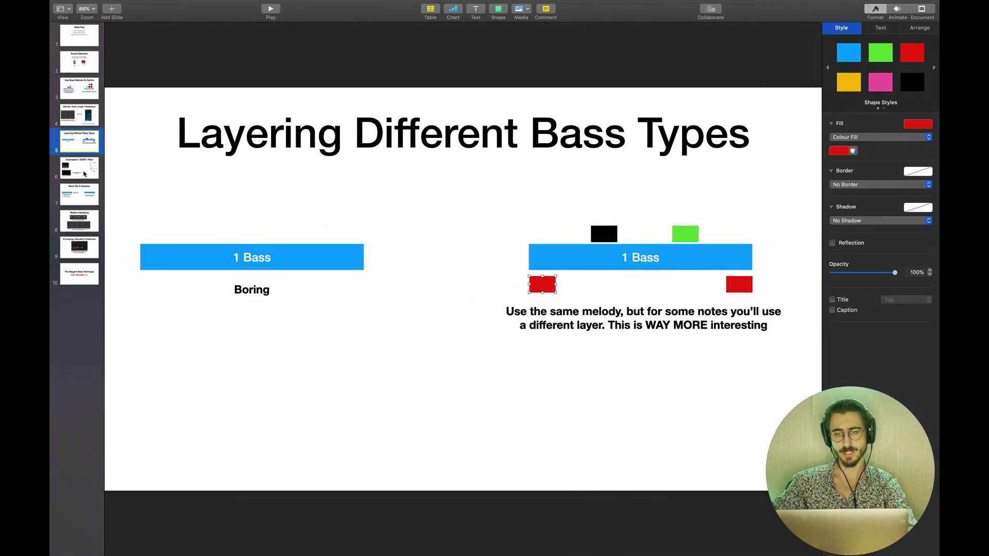
left_click(84, 173)
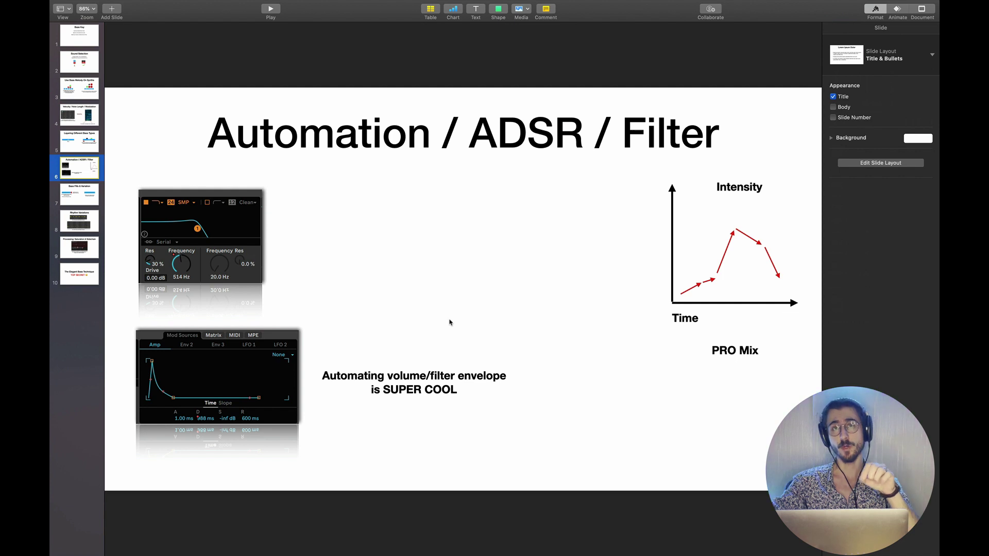
key("ctrl+Right")
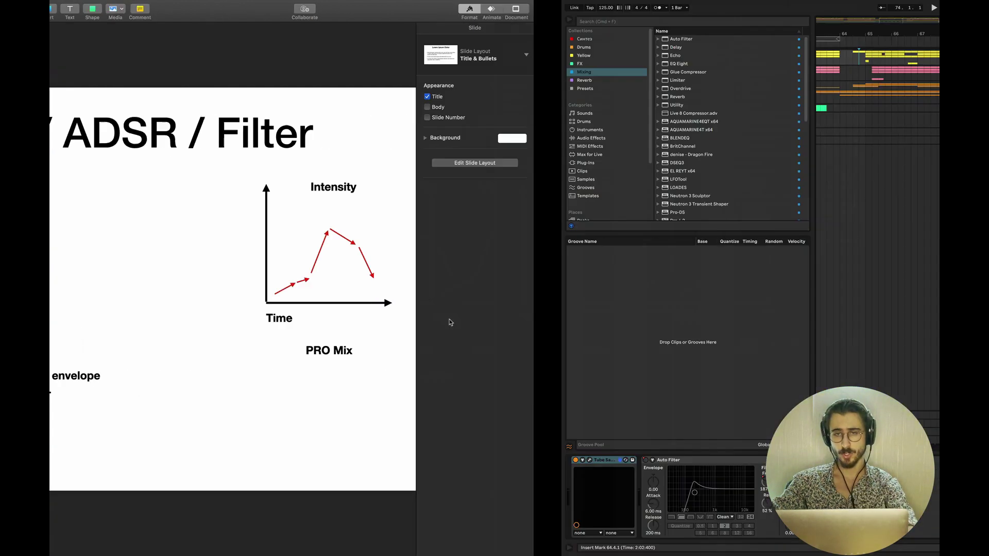
Unfold the low group and set the playback start at 65.1.1
scroll(391, 77, "up", 3)
scroll(667, 54, "left", 2)
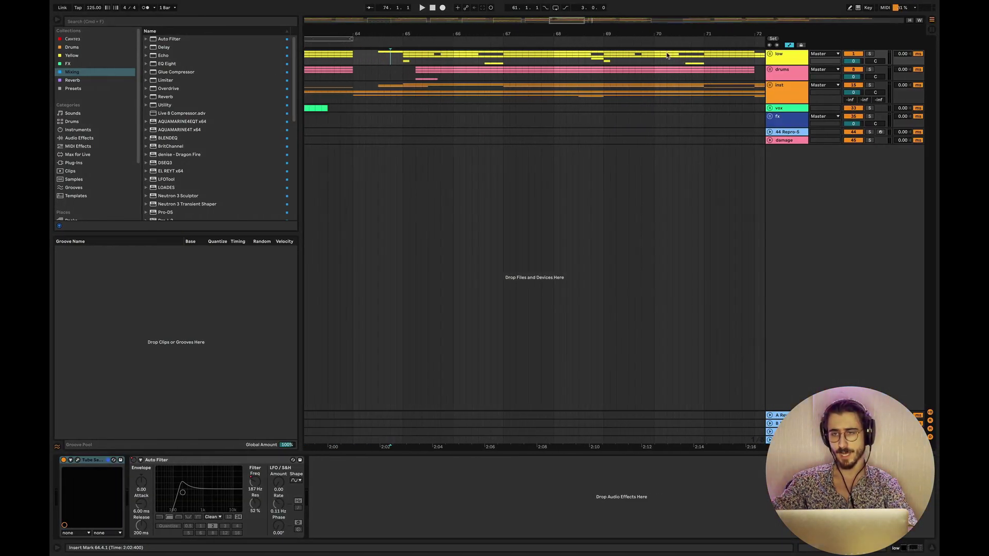
left_click(770, 53)
left_click(406, 211)
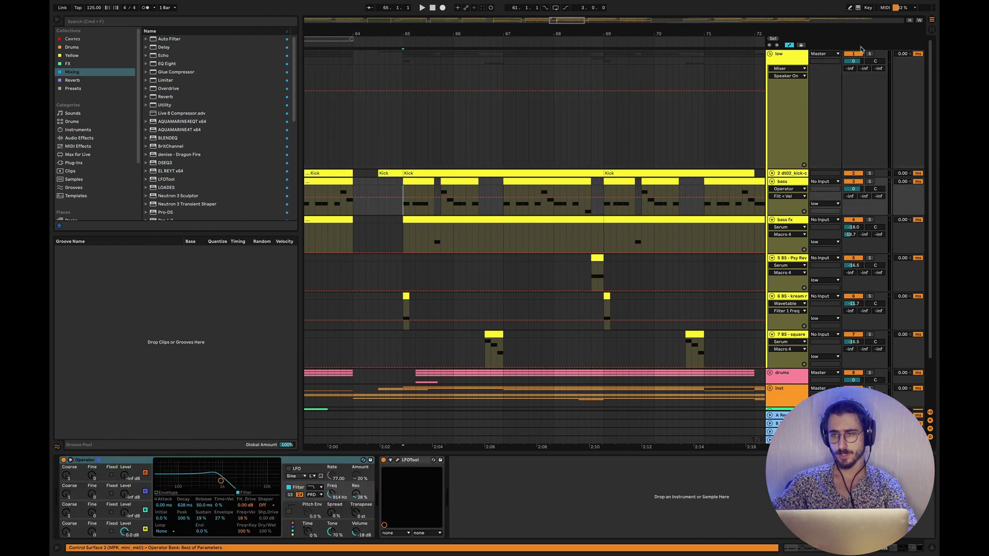
Solo the low group with its kick and bass tracks, and play them from 65.1.1 while lowering Operator's filter frequency to 255 Hz
left_click(869, 54)
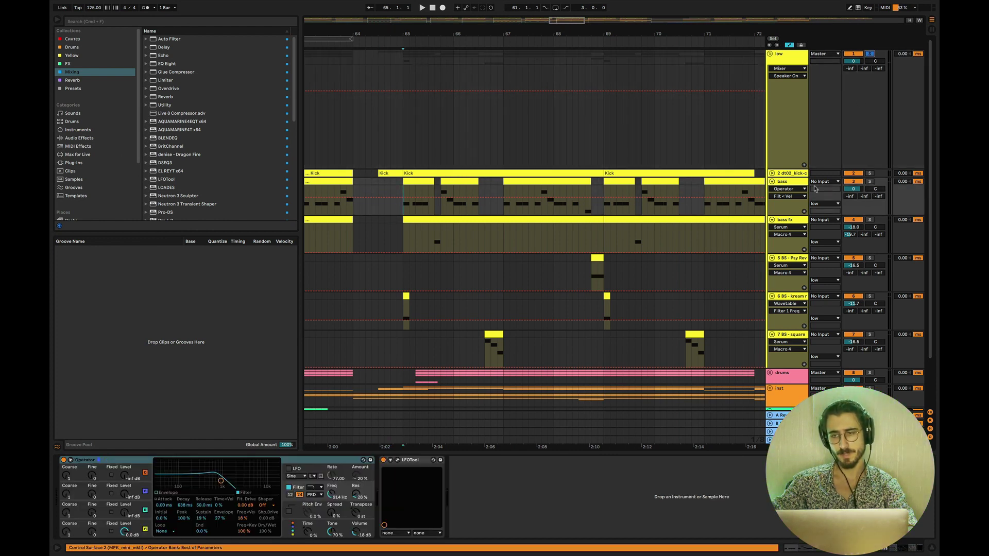
left_click(870, 182)
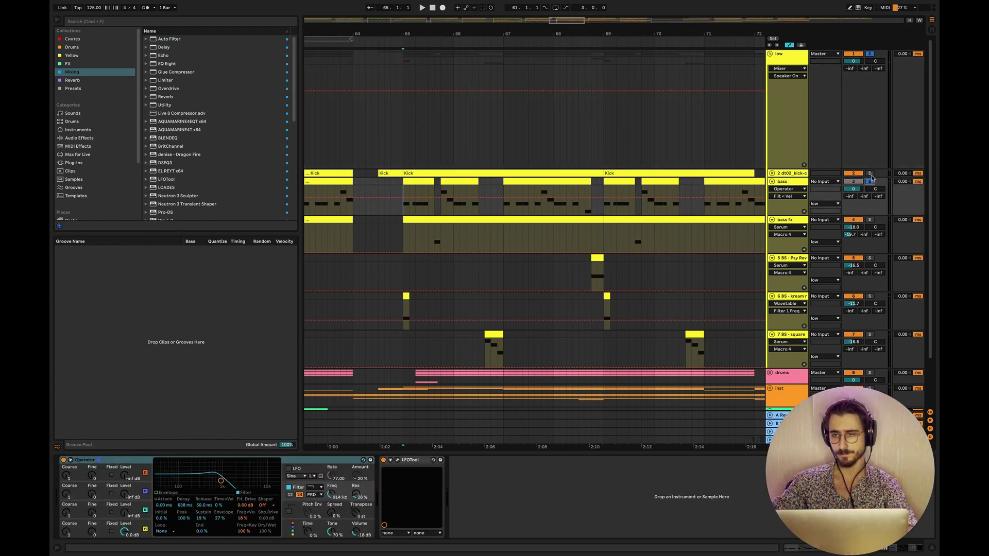
left_click(871, 173)
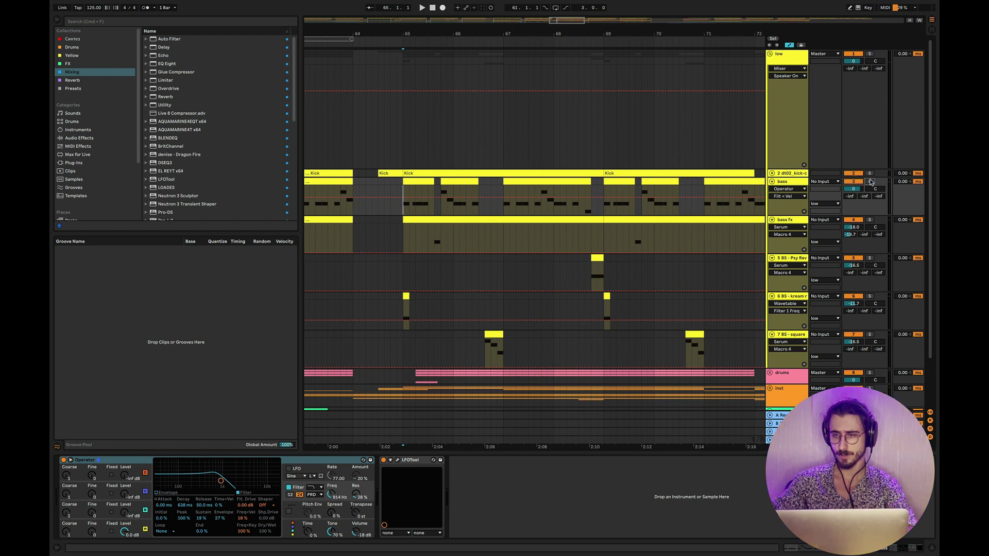
left_click(871, 181)
left_click(869, 174)
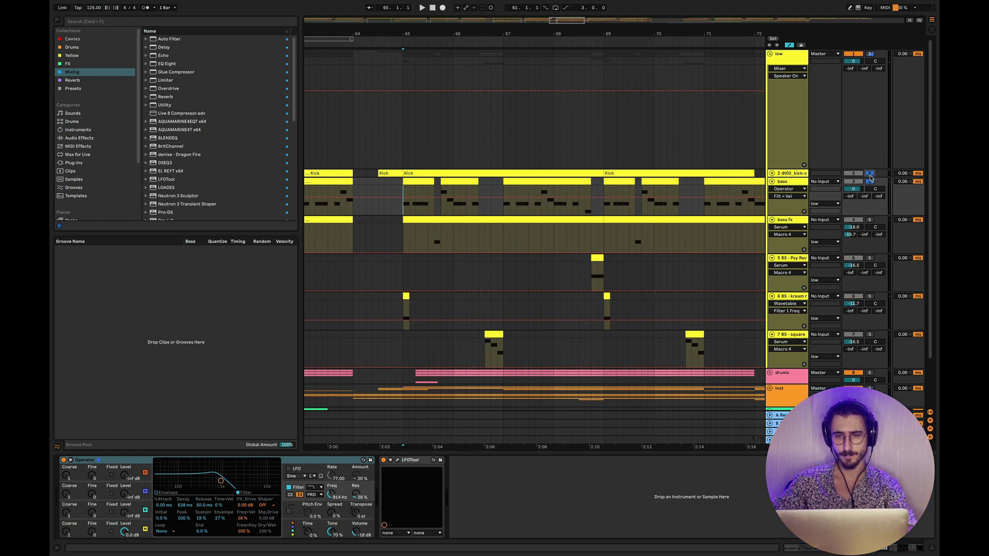
key("space")
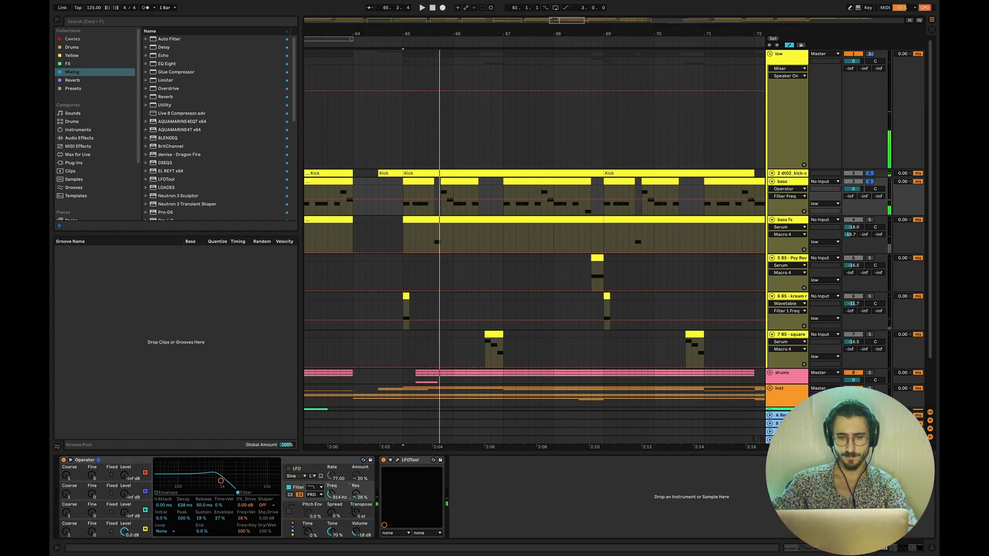
key("space")
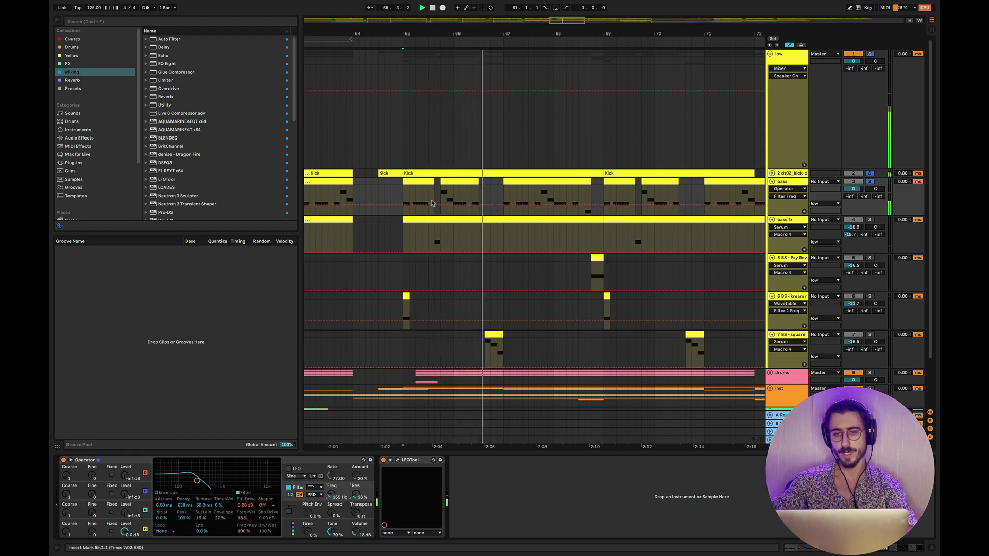
Draw filter frequency automation on the bass track rising from bar 67 to about 2.36 kHz at 68.3 and falling back around bar 69
left_click(610, 206)
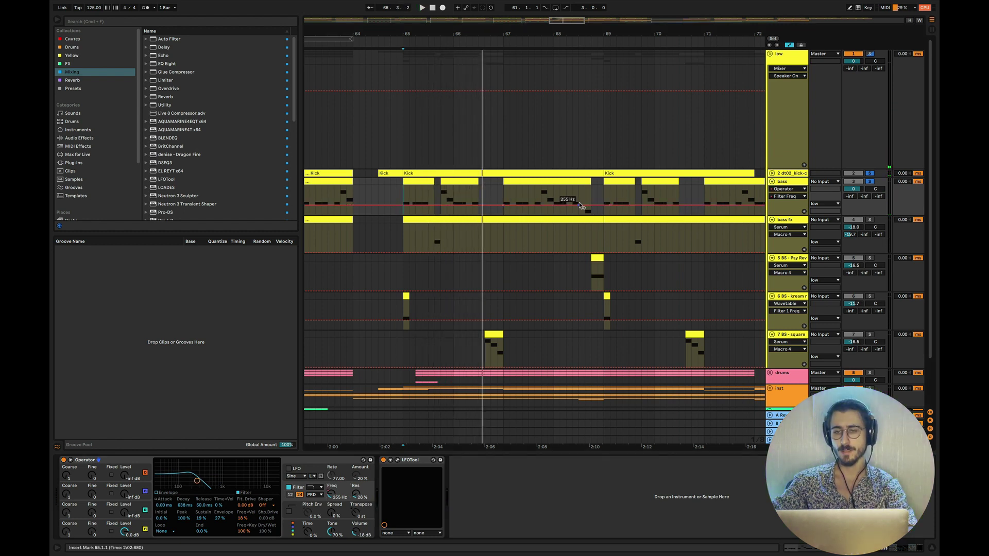
left_click_drag(578, 205, 579, 196)
left_click(410, 194)
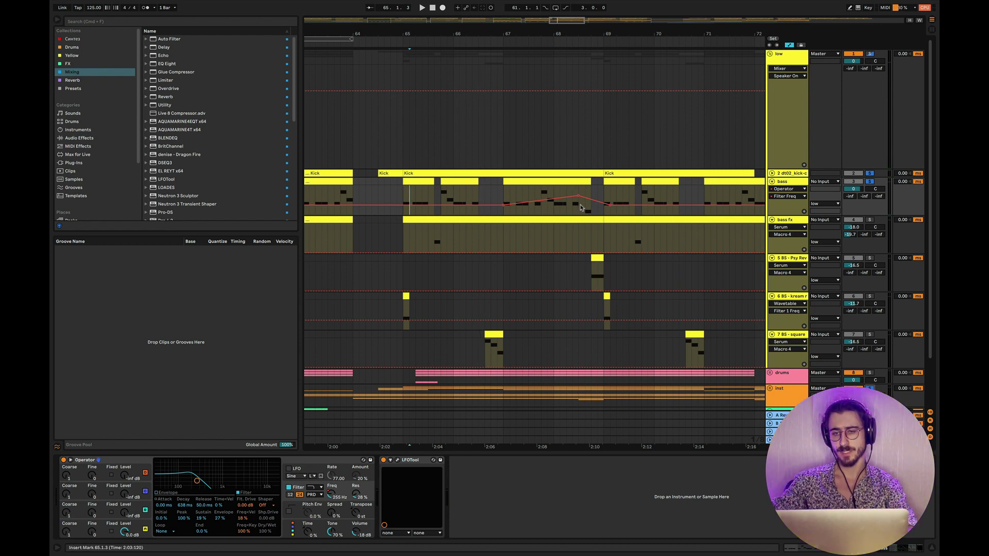
left_click_drag(578, 196, 578, 193)
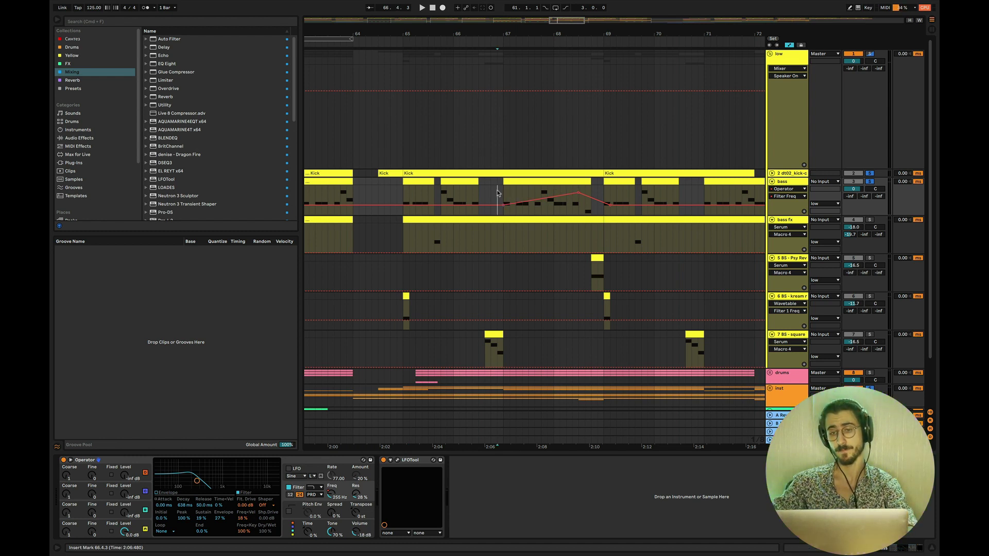
Audition the bass filter sweep from 66.4.3 and again from 67.1.3, and stop playback
key("space")
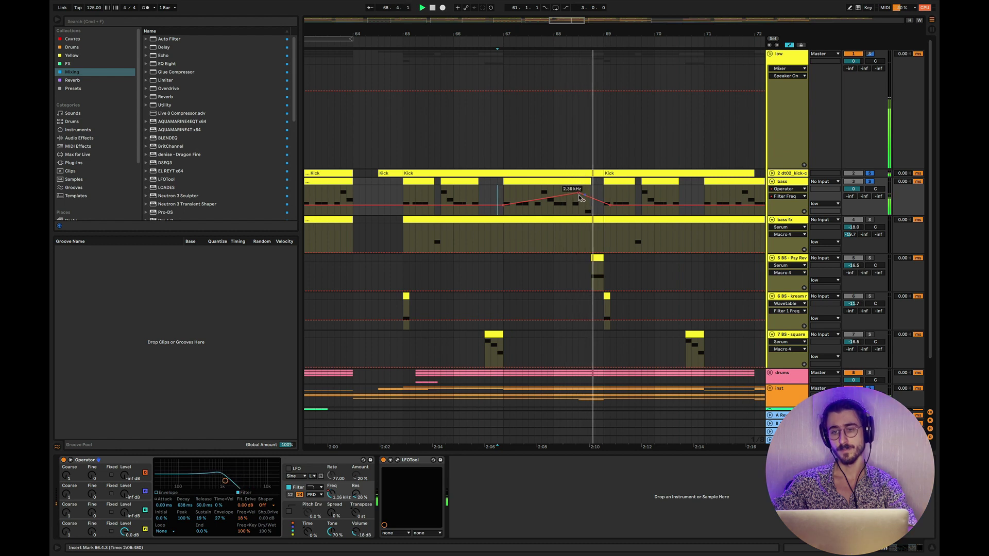
left_click(517, 191)
key("space")
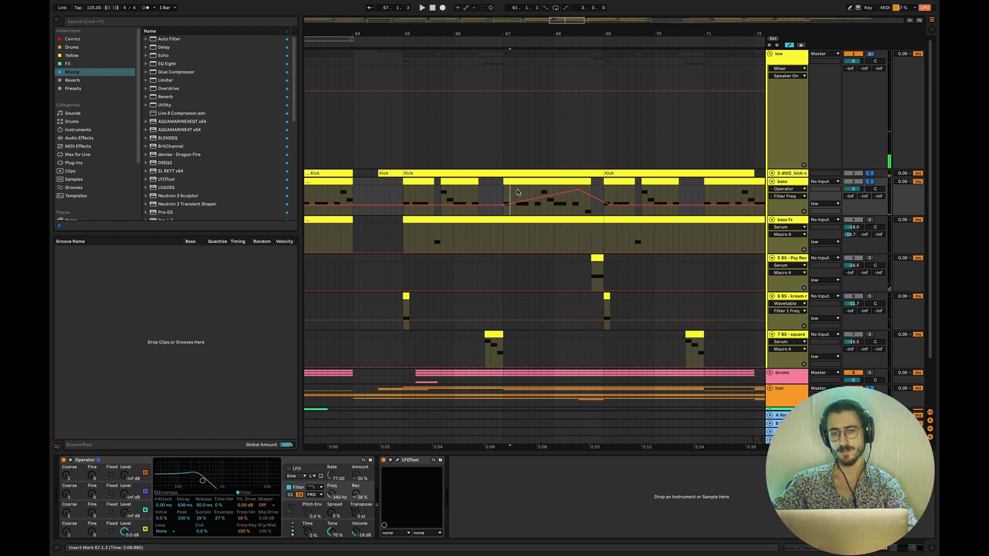
key("space")
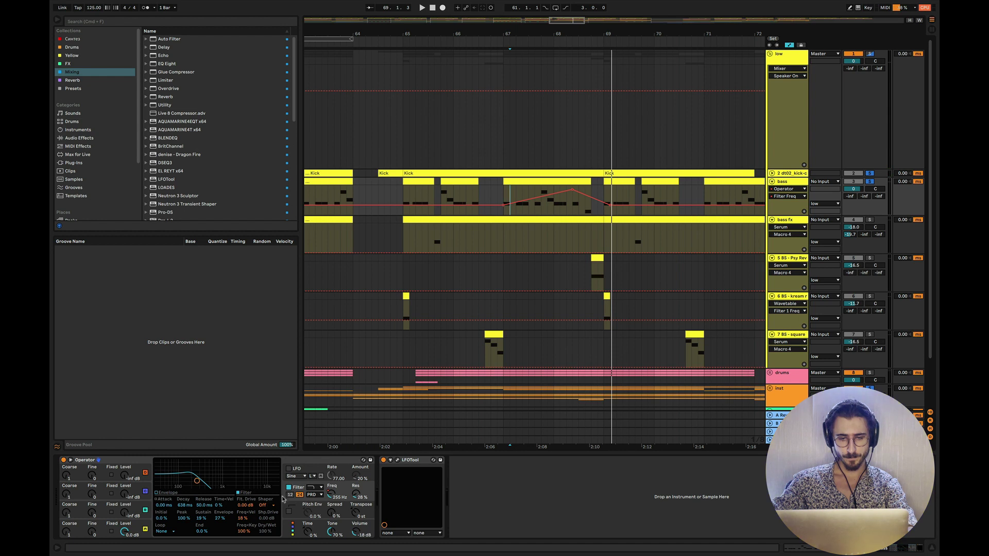
Raise the bass amp envelope's release automation to a peak of about 1.33 s at bar 68, and enlarge the bass track
left_click(137, 526)
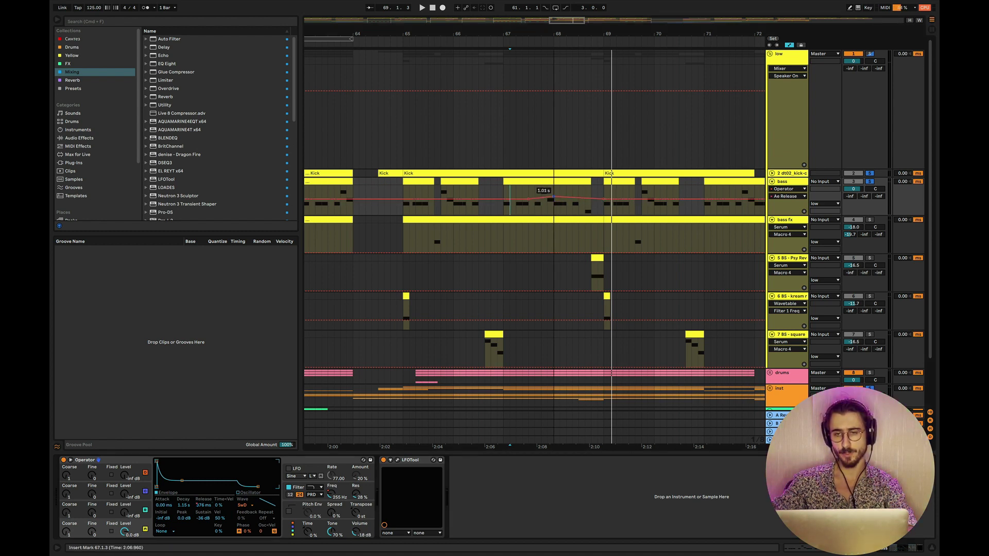
left_click_drag(554, 199, 554, 193)
scroll(791, 182, "up", 4)
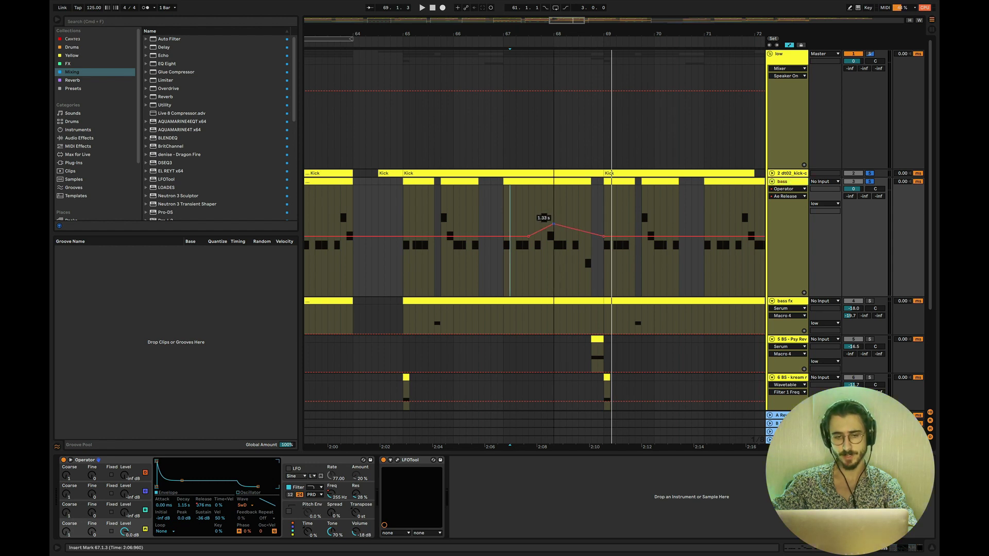
Automate the bass amp envelope's decay between bars 67 and 69 with a 2.20 s peak at bar 68, and play from 66.4.1
left_click(184, 505)
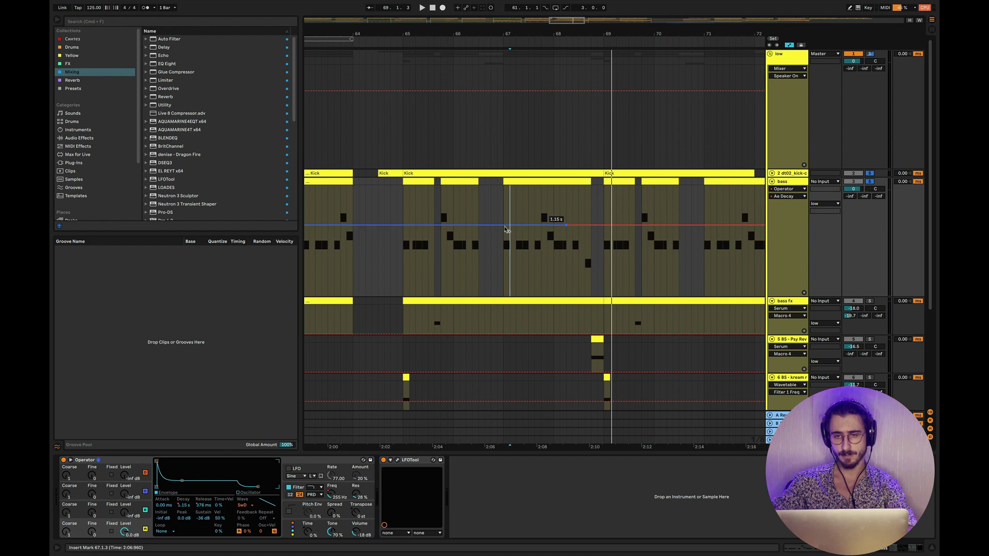
left_click_drag(507, 230, 504, 235)
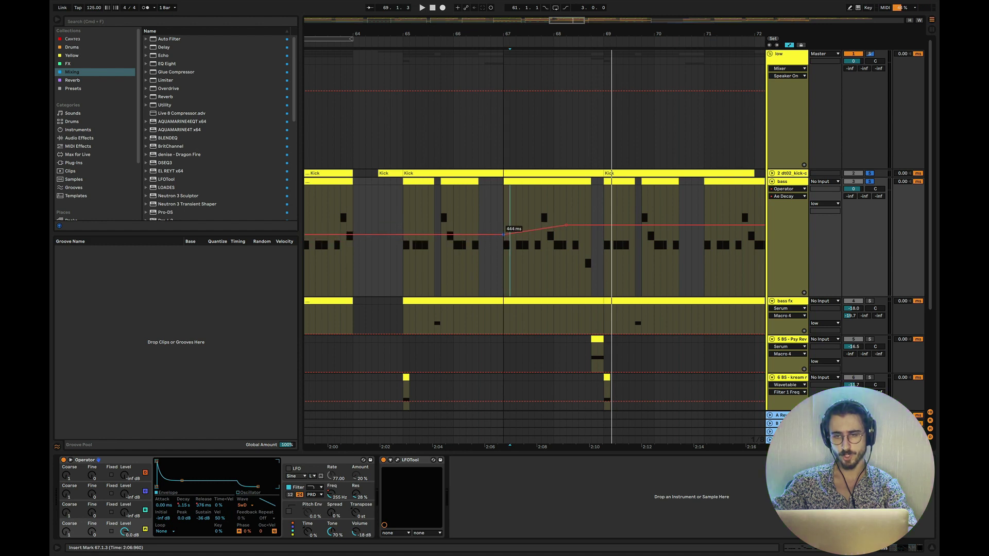
left_click(504, 234)
left_click_drag(604, 225, 556, 222)
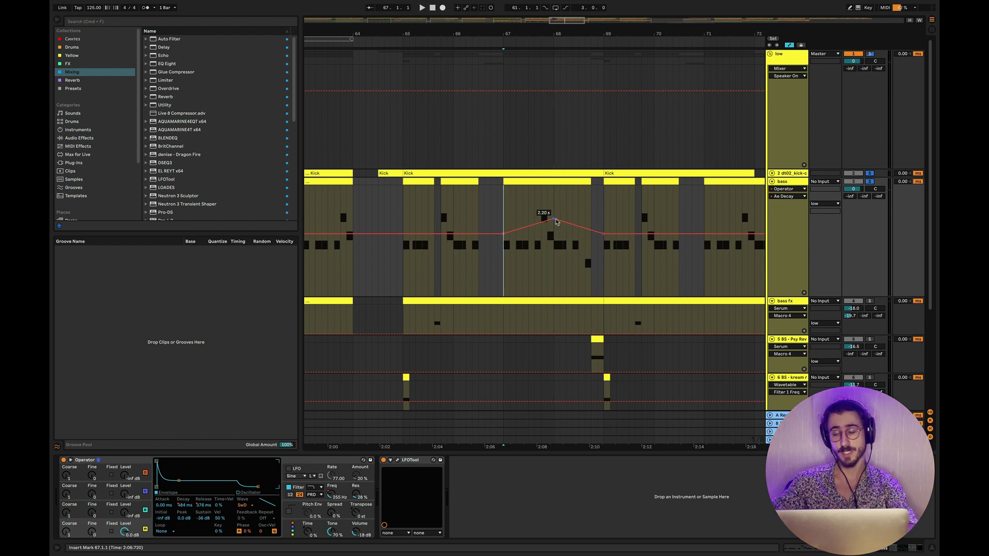
left_click(492, 216)
key("space")
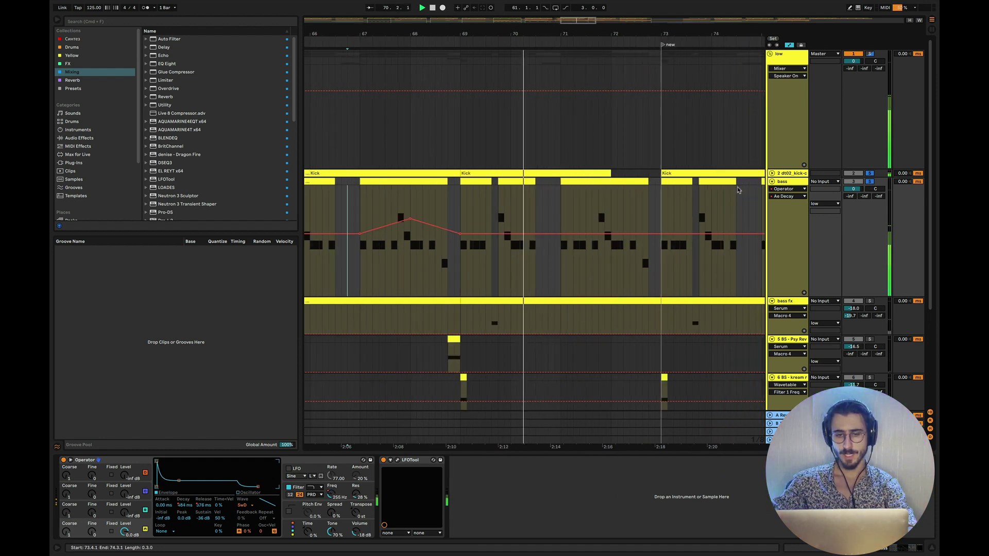
Add a second, smaller filter frequency peak near bar 70 on the bass track and play it from 69.2.3
left_click(332, 493)
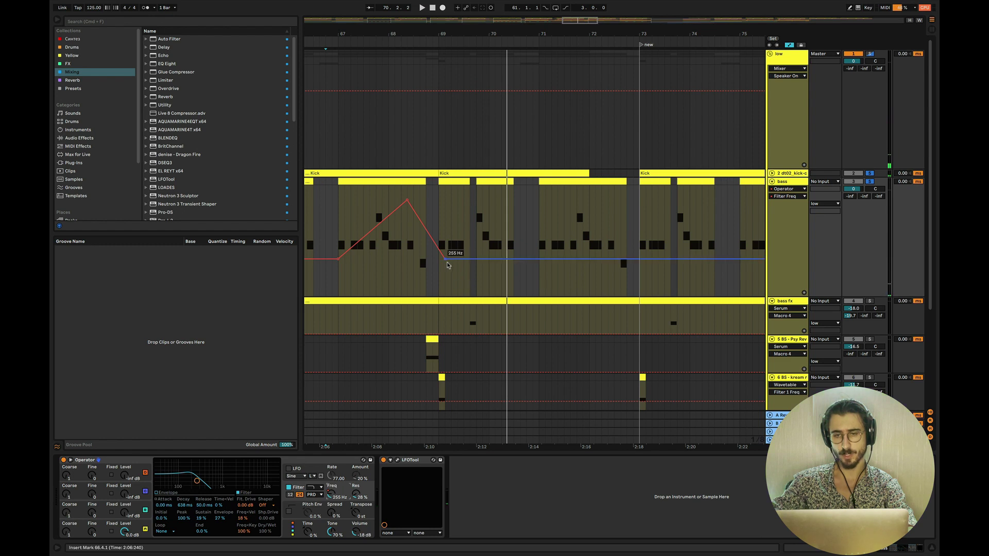
left_click(473, 259)
left_click(533, 258)
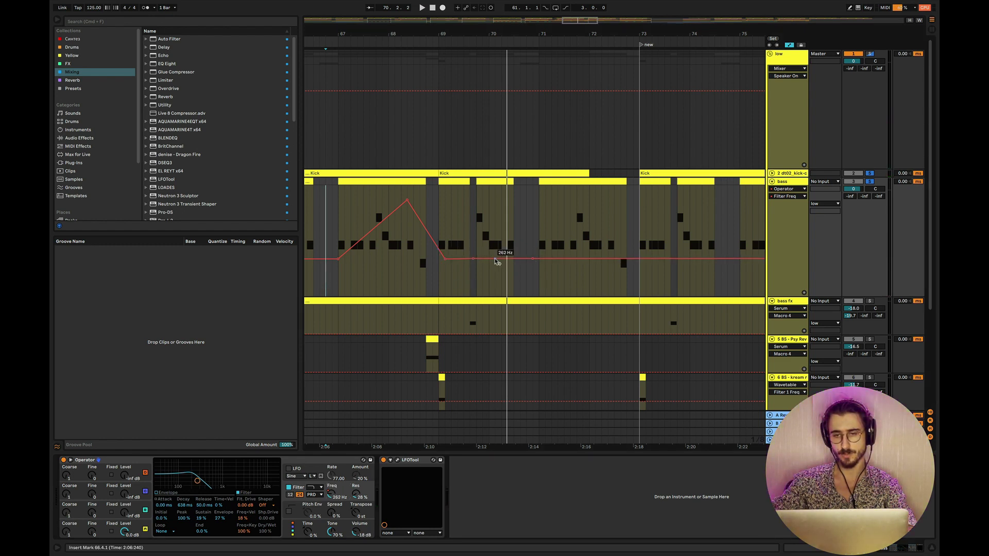
left_click_drag(495, 258, 495, 217)
left_click(458, 217)
key("space")
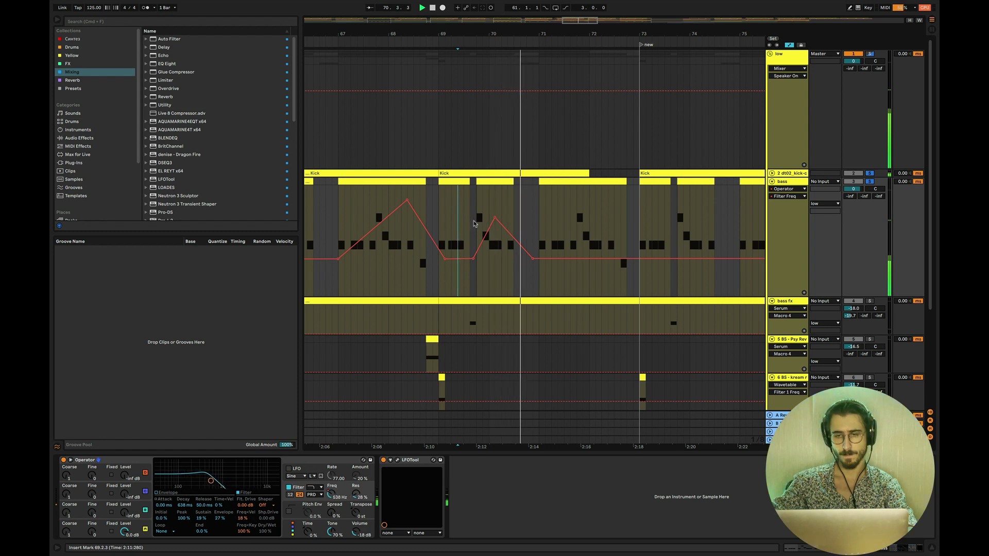
Set Operator's filter envelope release to 531 ms and automate its decay to rise from bar 67, peak near 67.4, and fall back at bar 69
scroll(505, 240, "left", 3)
scroll(505, 241, "left", 2)
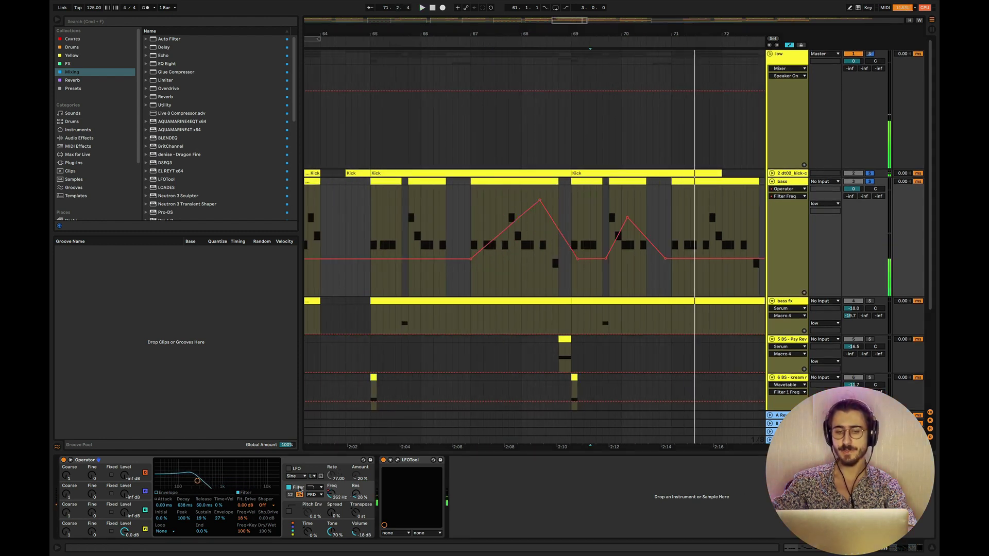
left_click(204, 506)
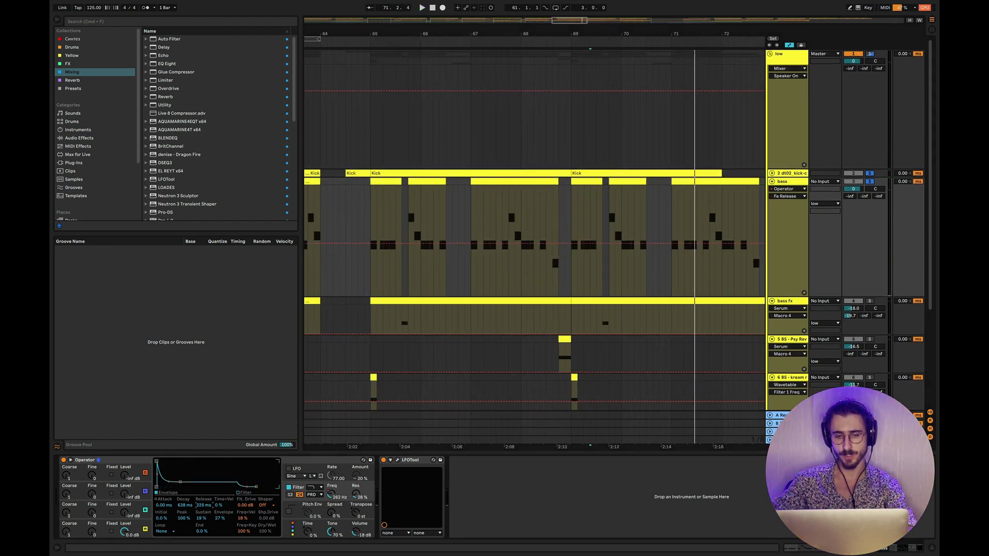
left_click(187, 506)
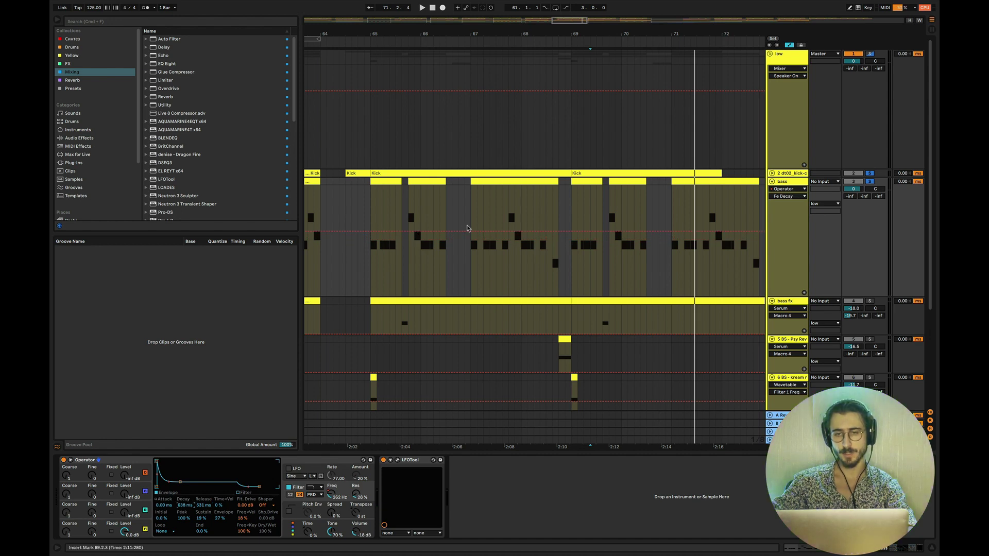
left_click_drag(472, 233, 514, 225)
left_click(571, 248)
Play the filter decay automation from 67.1.1, stop, and set the playback start at 67.2.3
left_click(470, 217)
key("space")
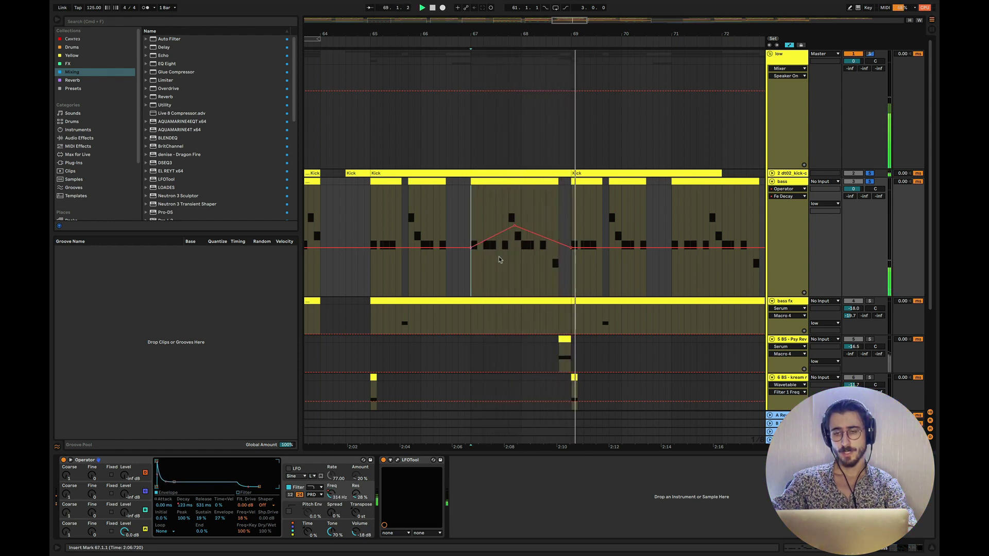
key("space")
left_click(490, 271)
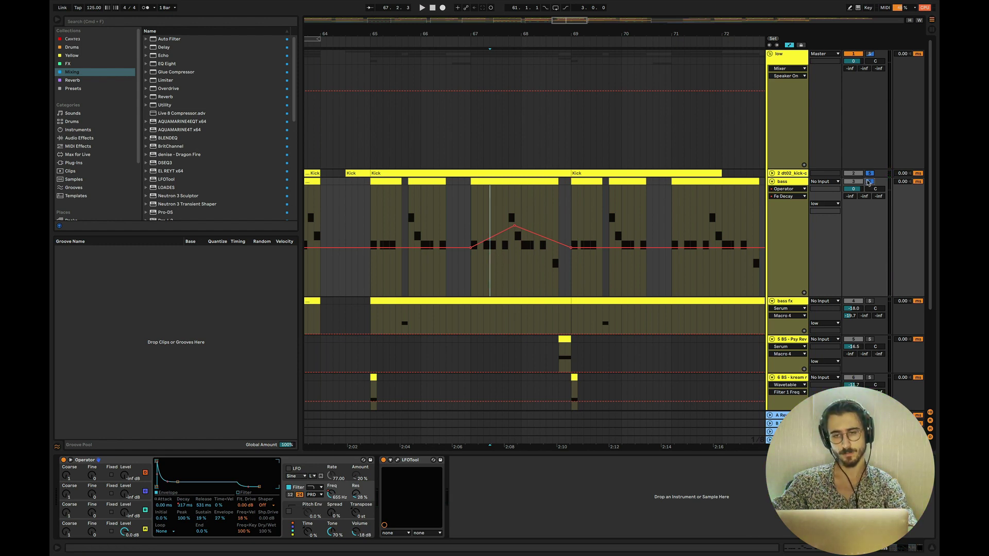
Solo only the bass track, play the filter decay automation from 67.2.3, and stop near 68.4
left_click(869, 182)
key("space")
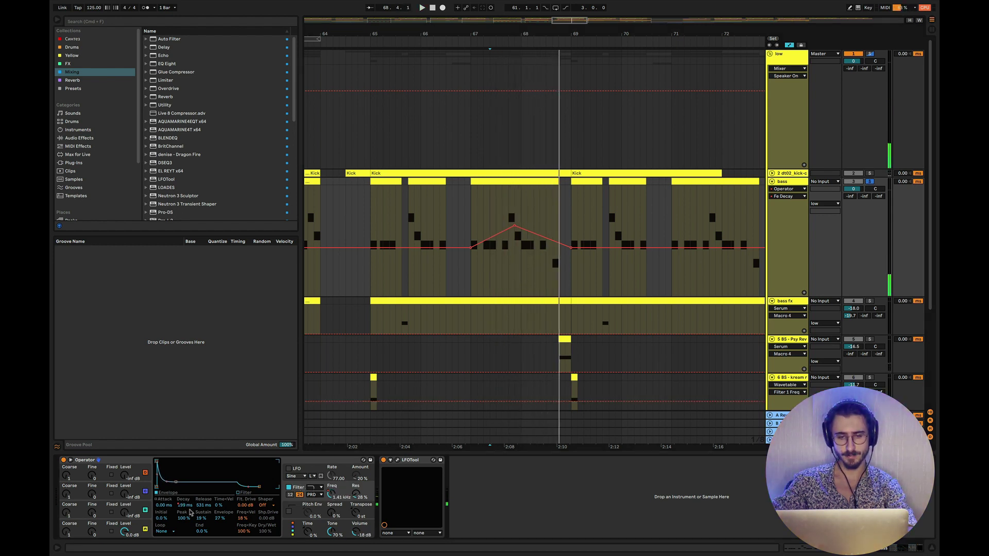
key("space")
Reshape Operator's amp envelope release automation to stay low until about 67.3 and rise by bar 68, and play from 67.1.1
left_click(139, 528)
left_click(203, 505)
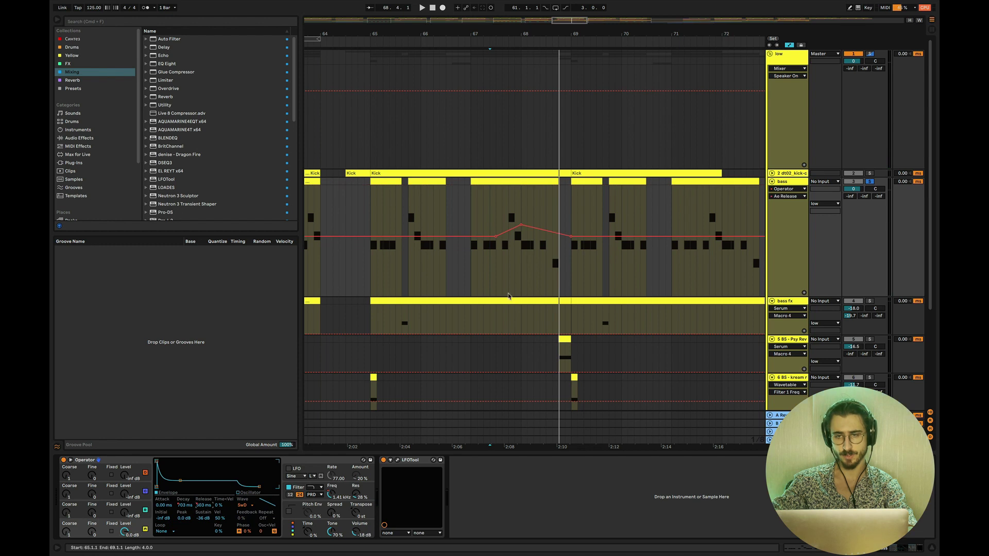
scroll(533, 275, "up", 5)
left_click_drag(512, 227, 470, 243)
left_click(428, 213)
key("space")
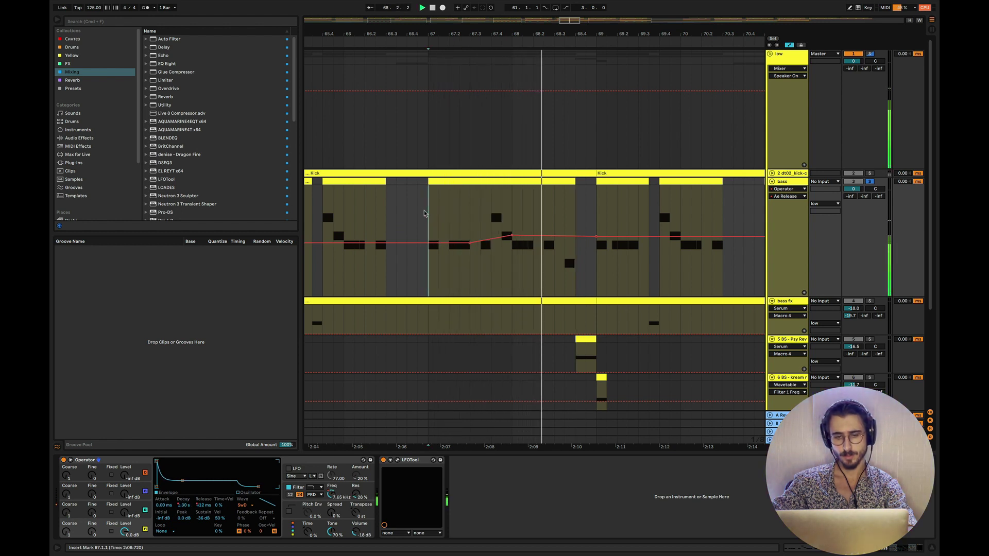
Set Operator's number of voices to 1 and place the playback start at 67.1.1
left_click(291, 532)
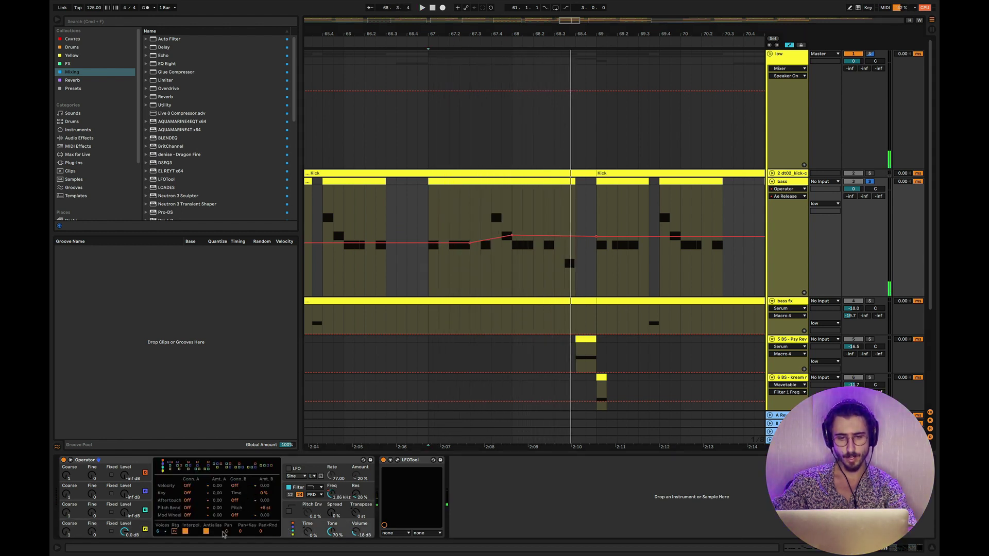
left_click(162, 532)
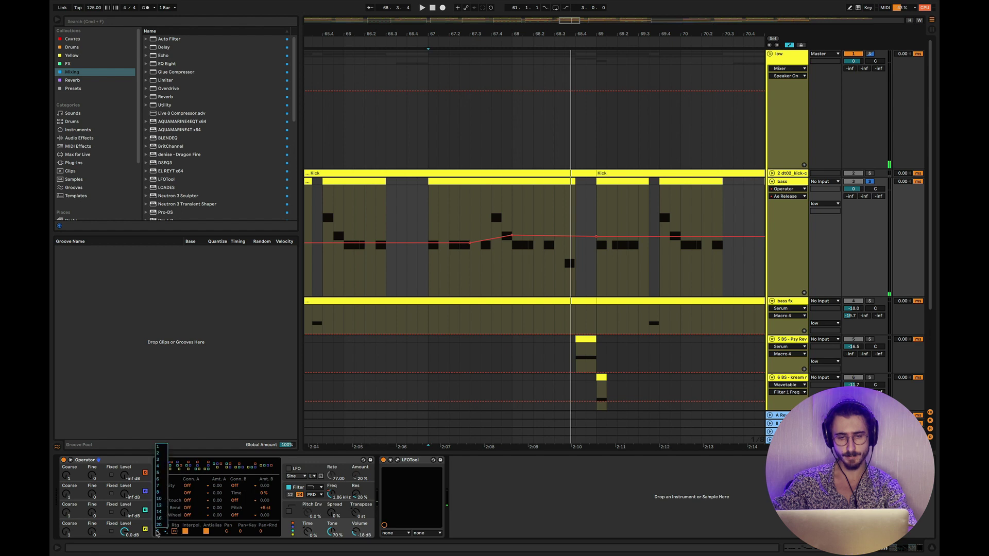
left_click(431, 225)
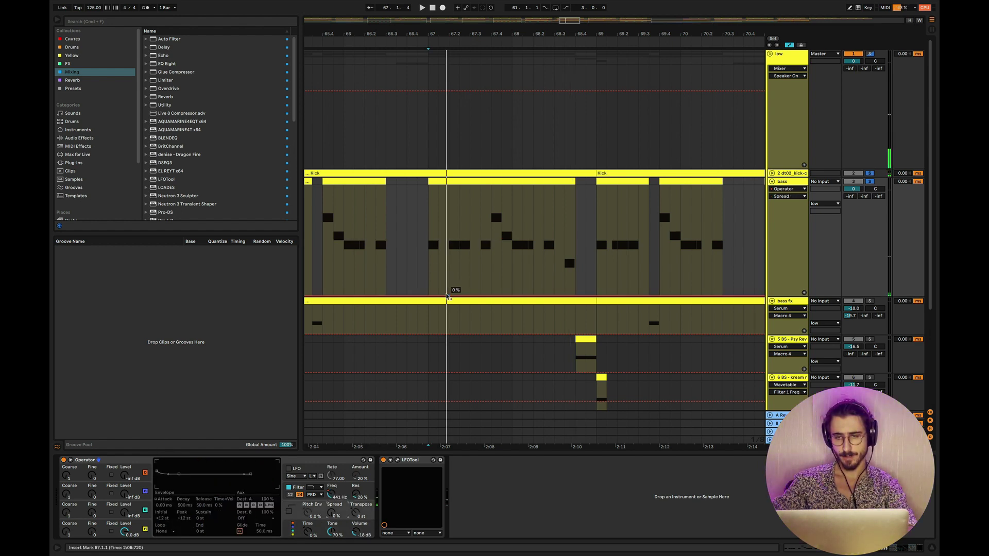
Automate Operator's Spread from 67.2 through a peak near 67.4.3 and 51% at 68.2, falling to zero near 68.3.3, and play from 67.1.3
left_click_drag(507, 294, 501, 220)
left_click_drag(474, 259, 470, 254)
left_click_drag(536, 242, 533, 237)
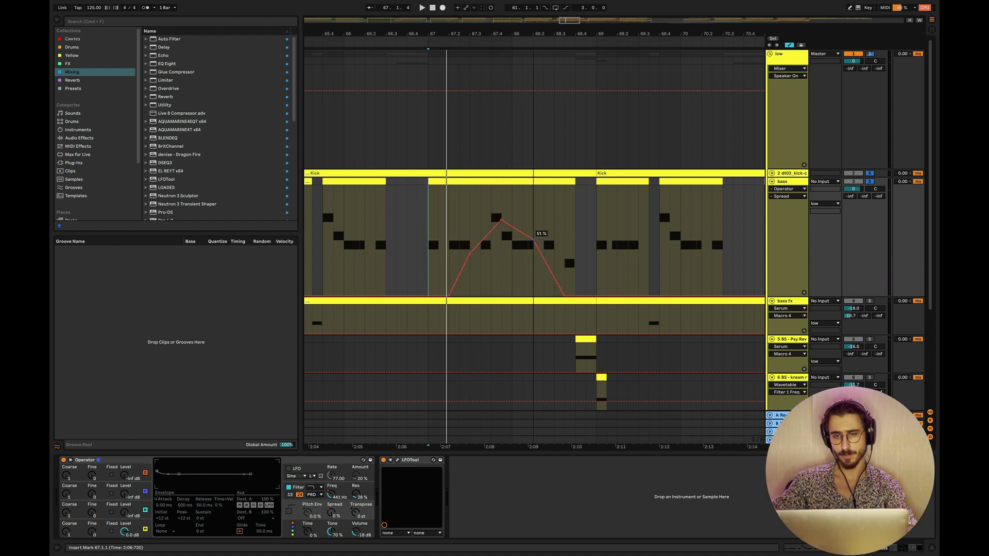
left_click(433, 236)
key("space")
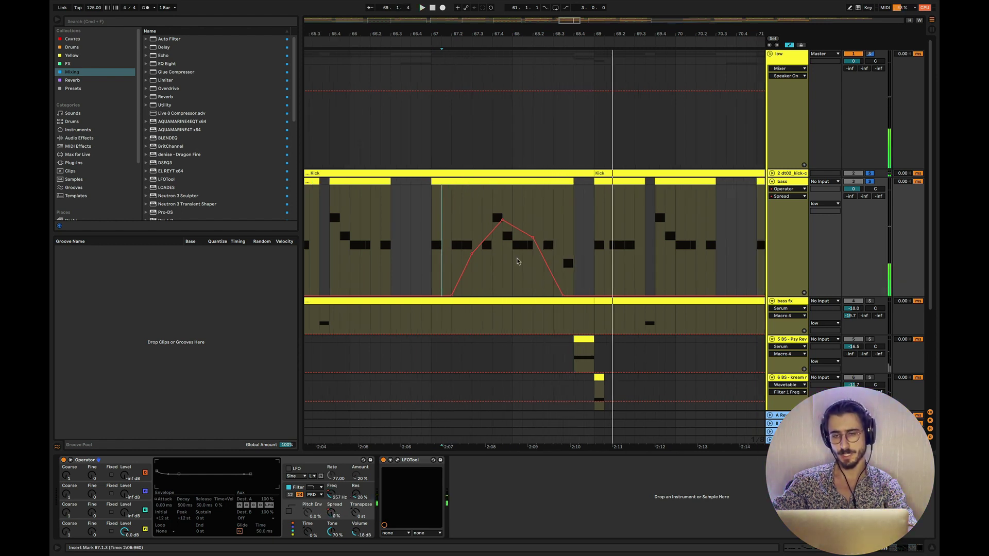
scroll(504, 263, "down", 4)
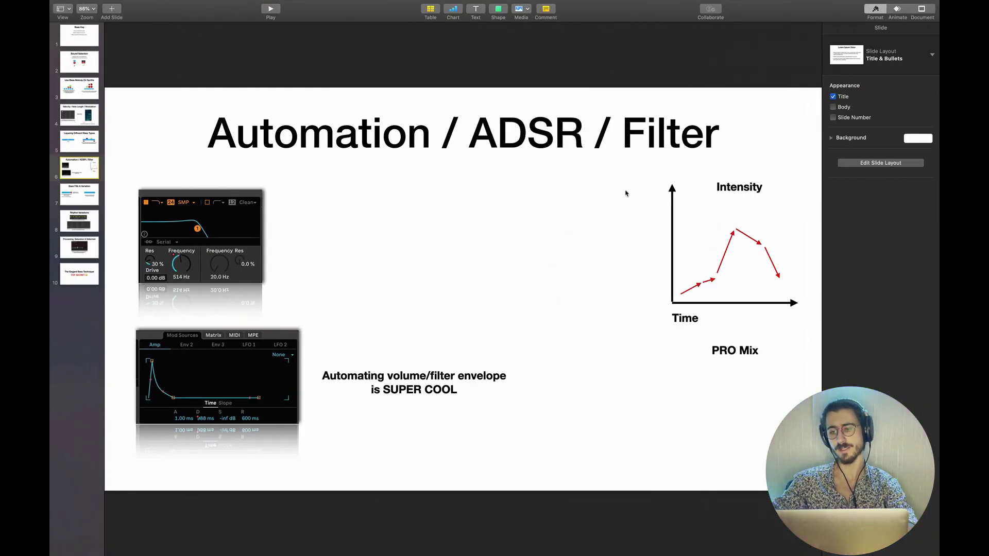
Switch to the Keynote slide Automation / ADSR / Filter and select the intensity-over-time graph with its PRO Mix caption
left_click_drag(624, 185, 750, 297)
left_click_drag(789, 364, 757, 363)
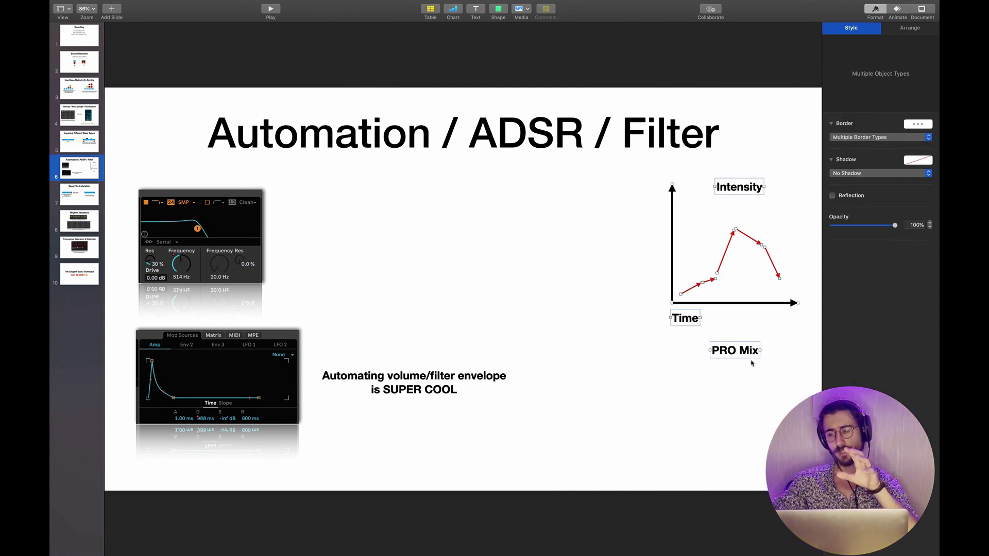
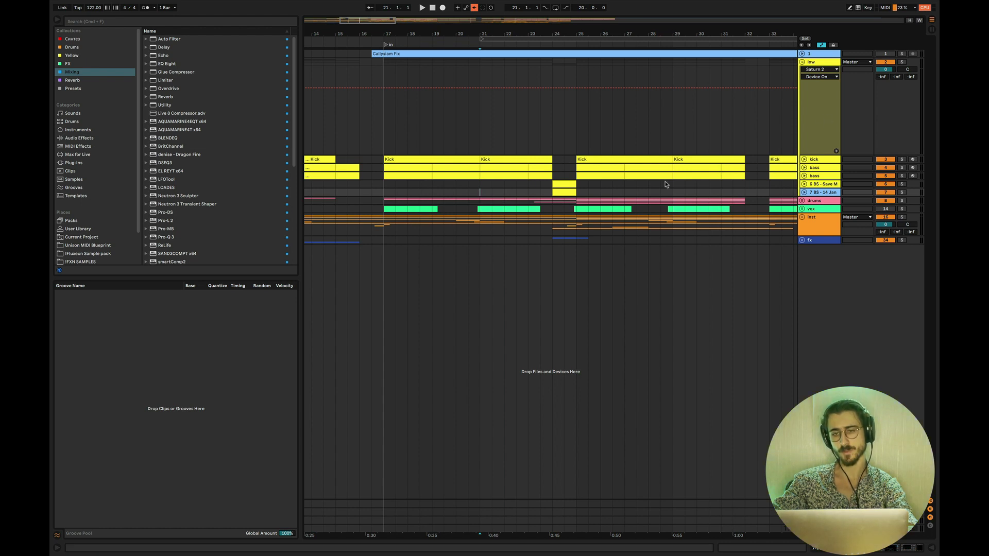
Play the arrangement from 21.1.1 and unfold the 6 BS - Save Me and 7 BS - 14 Jan bass tracks
key("space")
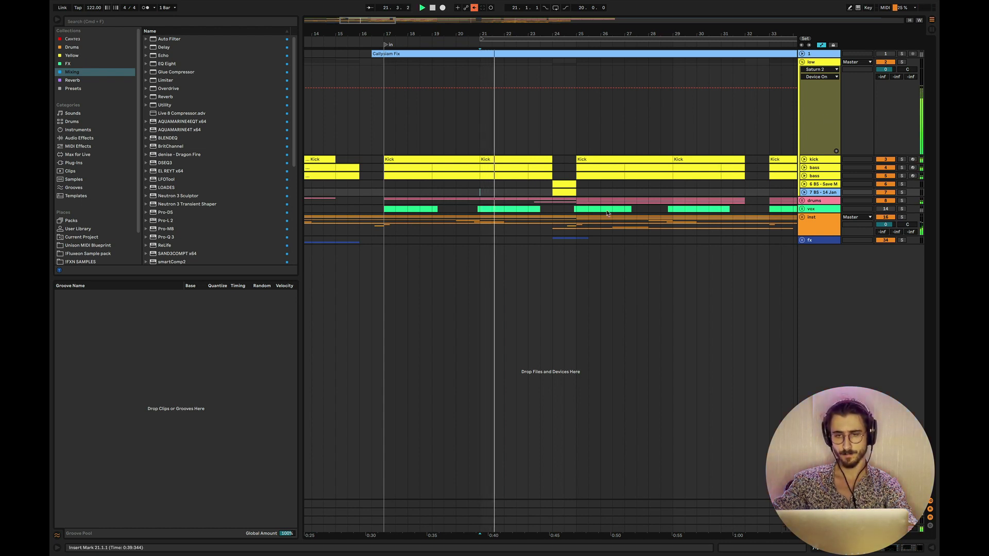
left_click(804, 193)
left_click(804, 184)
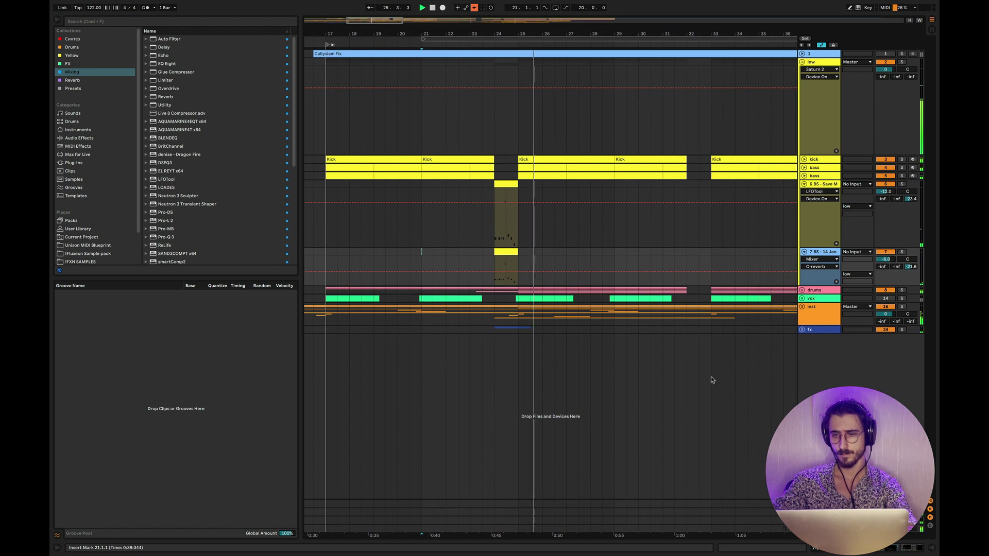
scroll(446, 245, "up", 3)
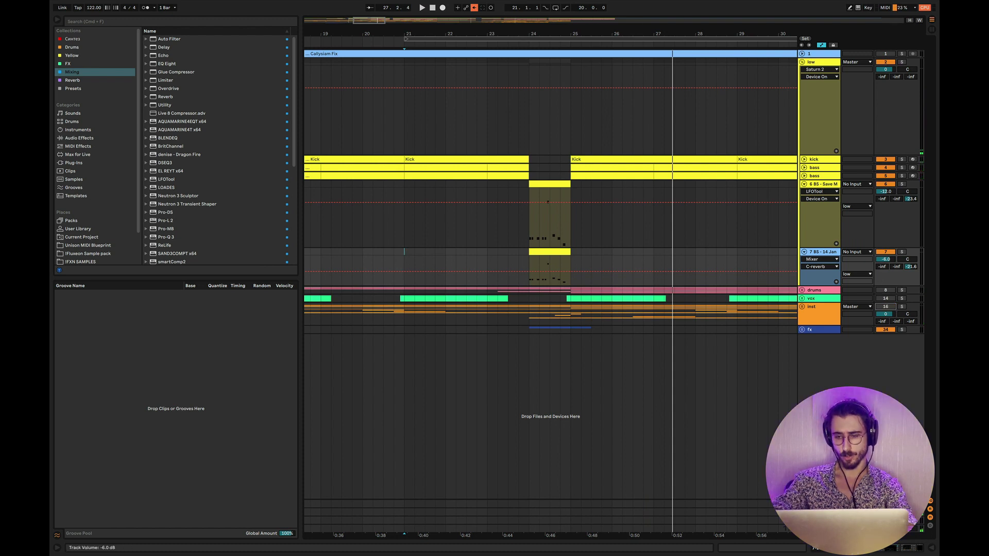
Solo the low group and play from 21.3.1 through the bass fill at bar 24
left_click(426, 237)
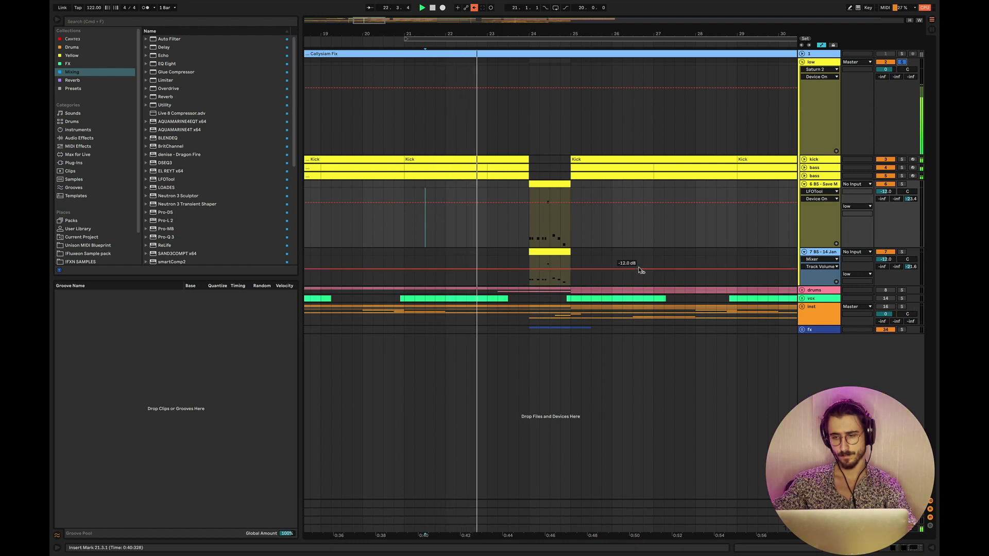
double_click(819, 529)
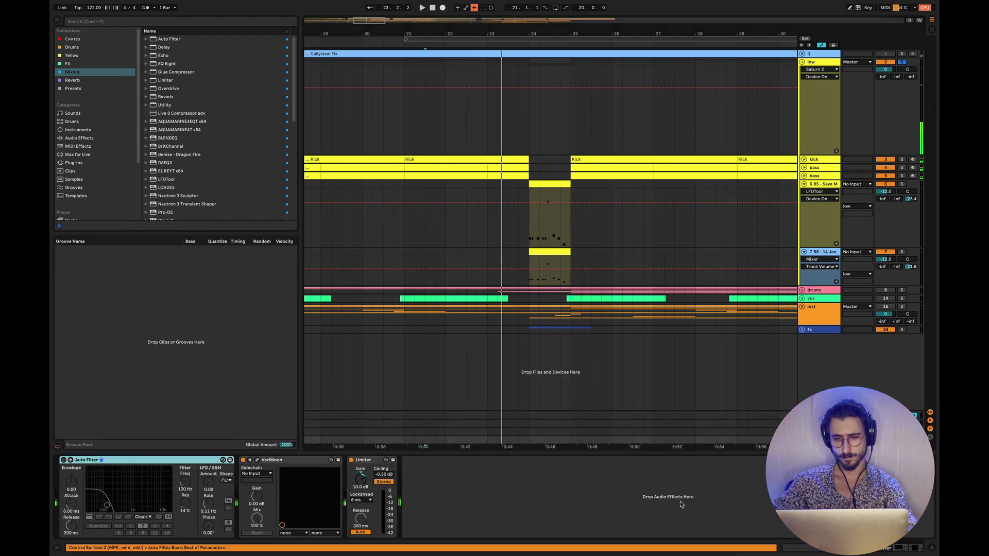
key("space")
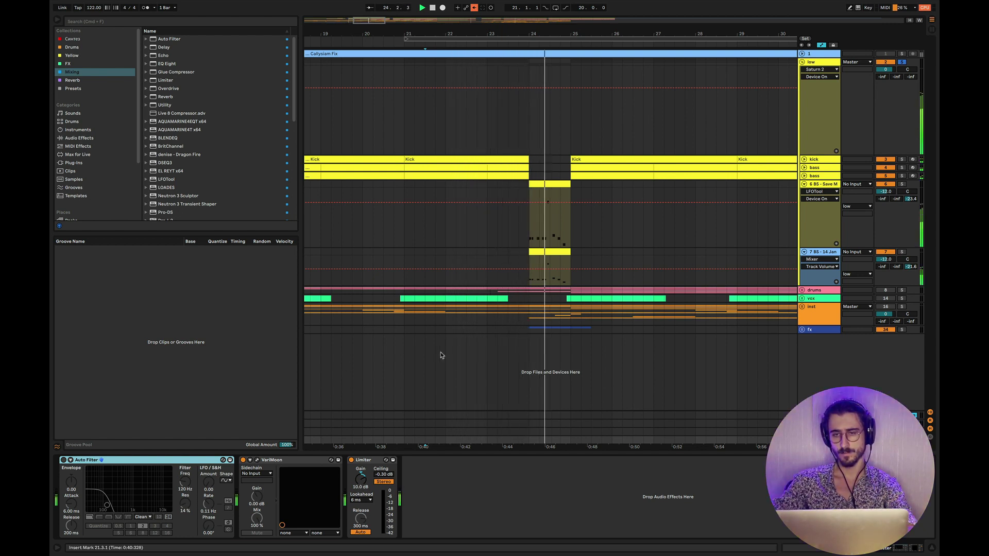
scroll(480, 247, "right", 3)
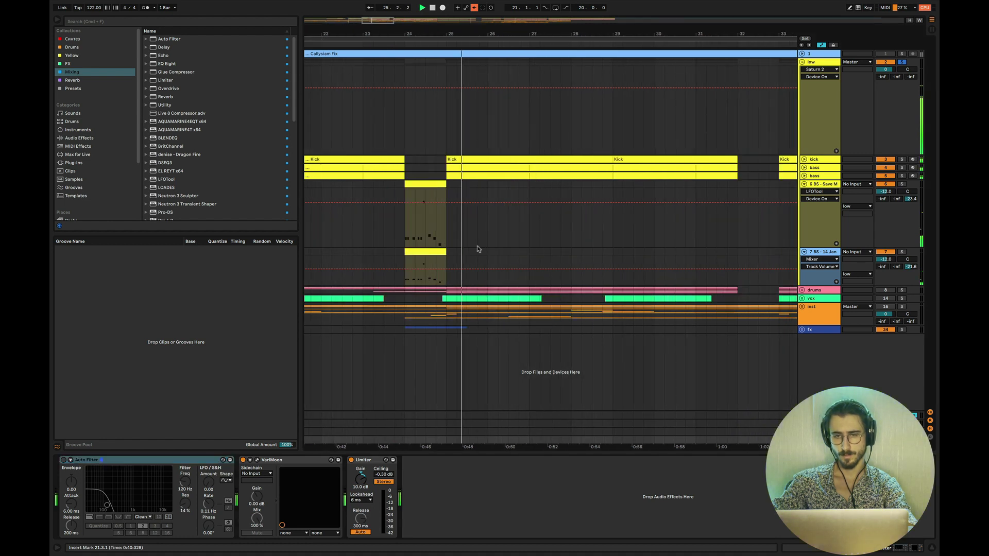
scroll(479, 247, "up", 3)
scroll(479, 247, "left", 3)
key("space")
Trim the start of both bar 24 bass fill clips to 24.1.3 and play from 23.3.3
left_click(377, 246)
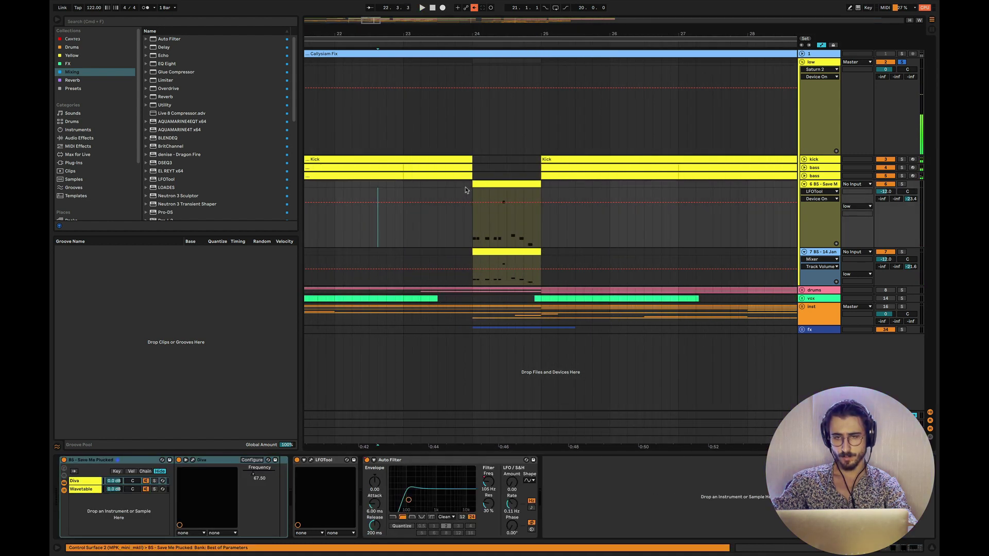
left_click_drag(476, 183, 480, 183)
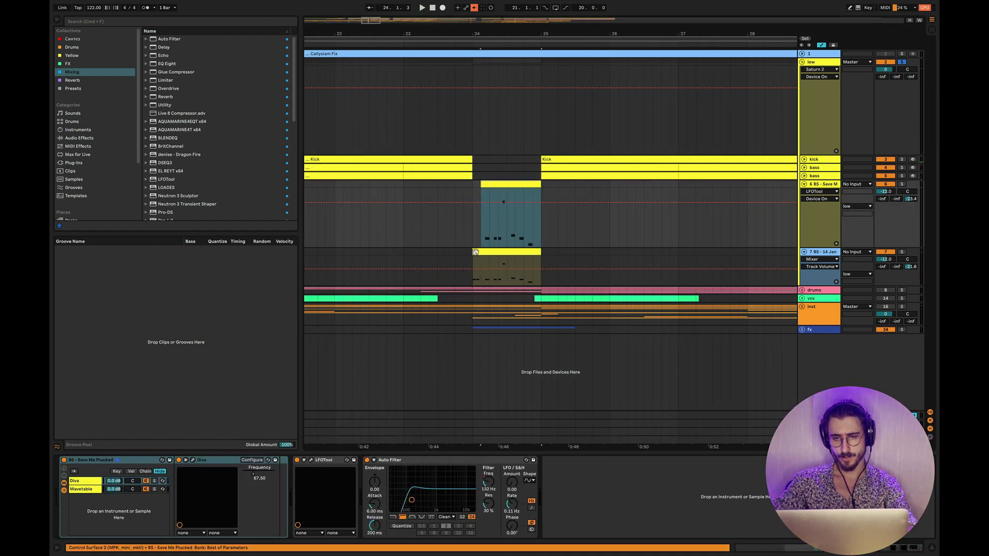
left_click_drag(480, 252, 481, 252)
left_click(446, 246)
key("space")
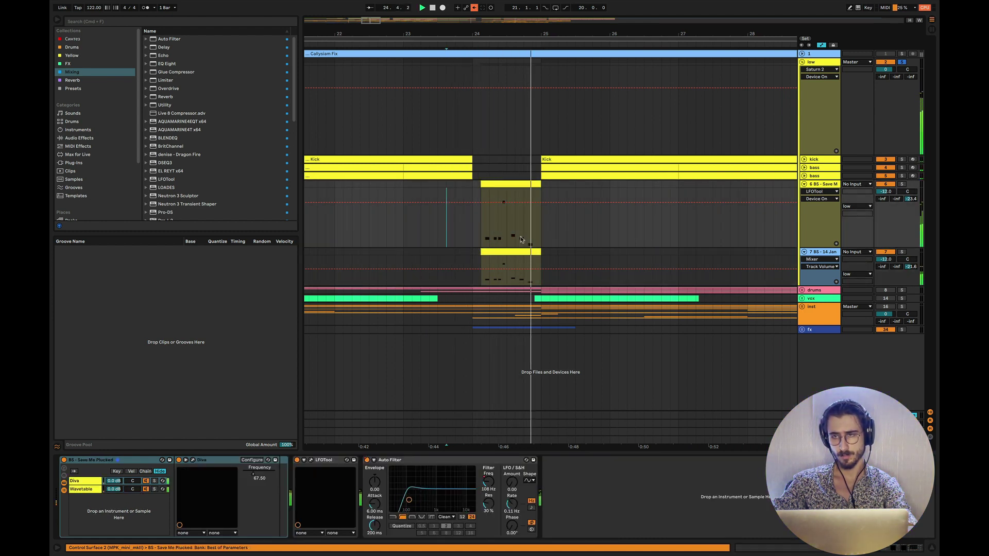
scroll(521, 239, "right", 3)
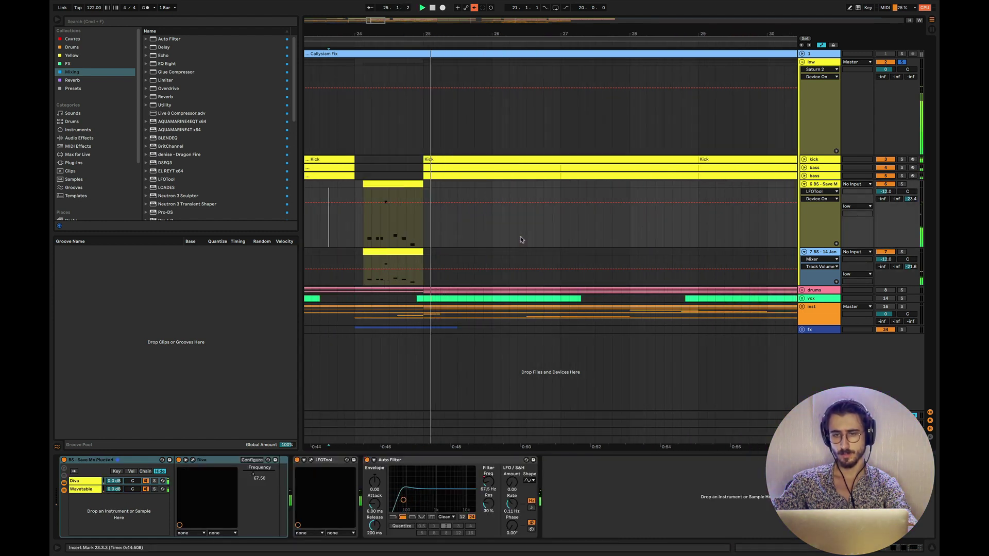
Toggle the vox and inst track activators, unsolo the low group and play the bass fill from 24.1.1
left_click(886, 300)
left_click(886, 307)
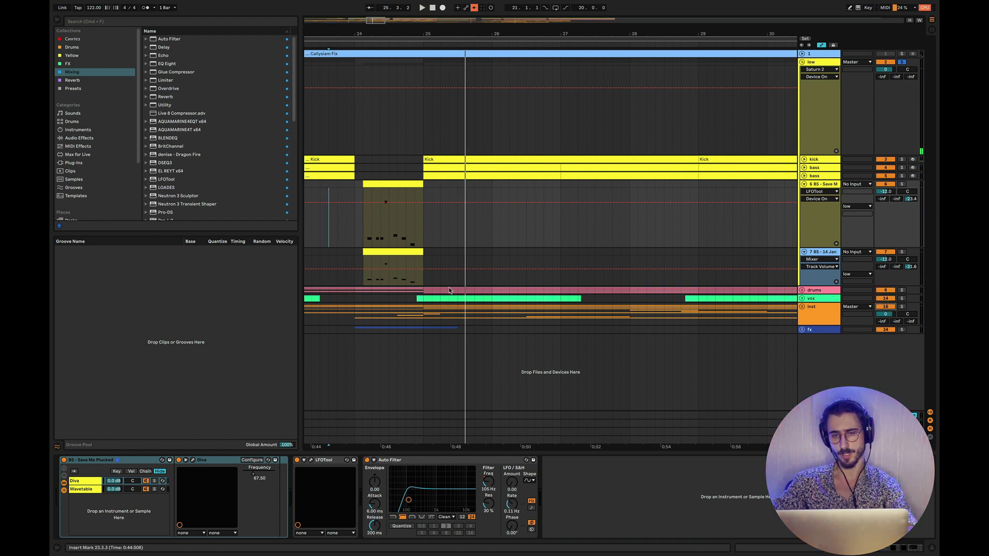
left_click(356, 252)
key("space")
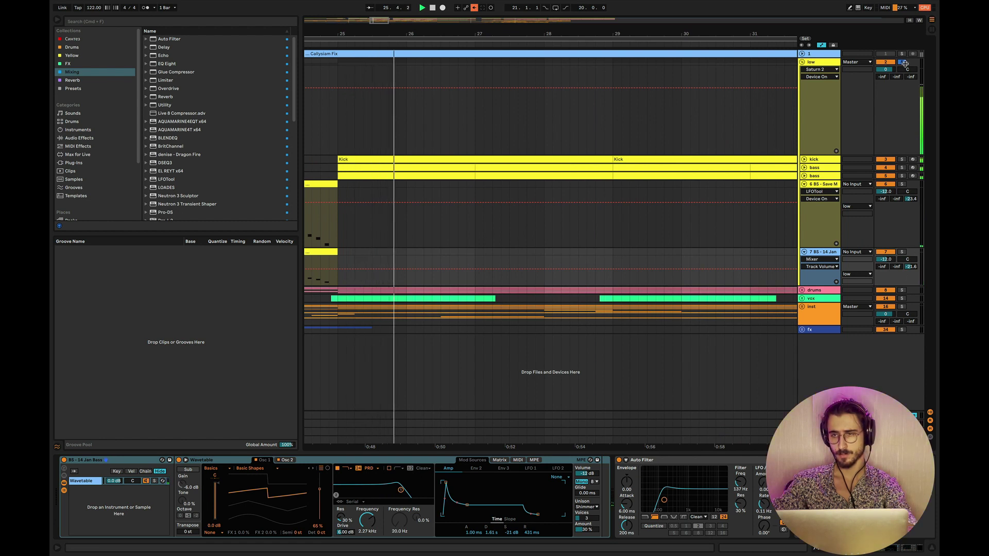
key("space")
key("space")
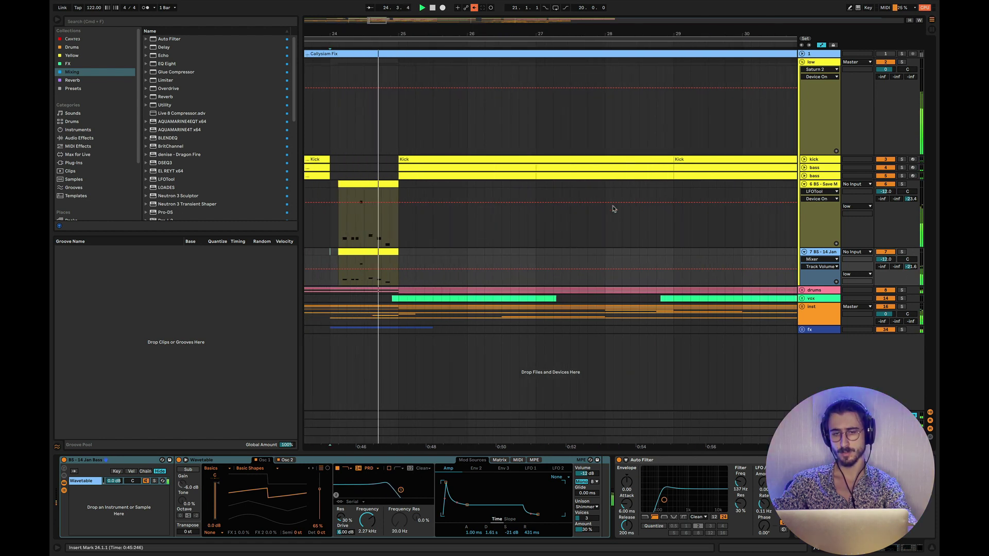
Unfold both bar 24 fill bass tracks again to show their MIDI notes
key("minus")
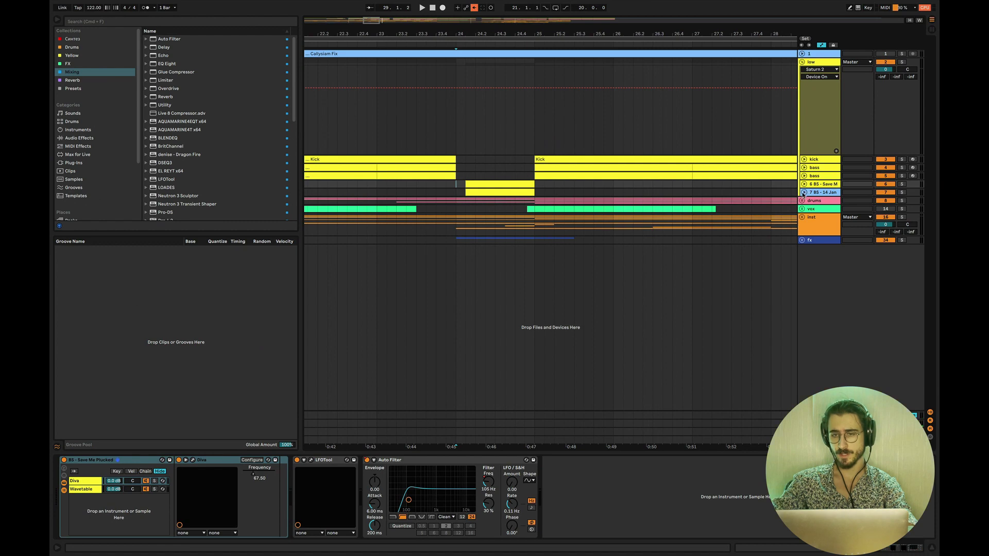
left_click(803, 192)
left_click(804, 184)
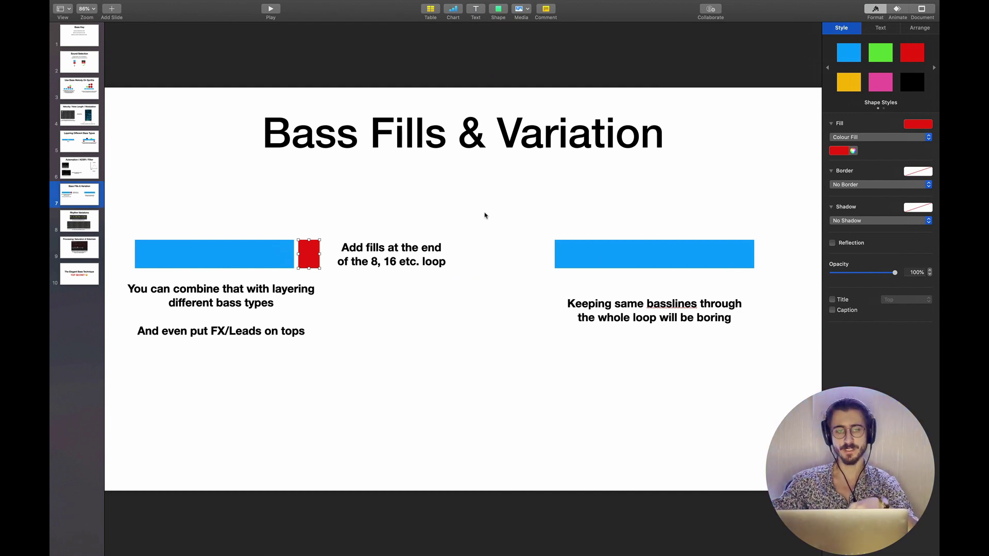
Review the Keynote slides on bass melody on synths, layering bass types, fills and variation, and automation
left_click(72, 94)
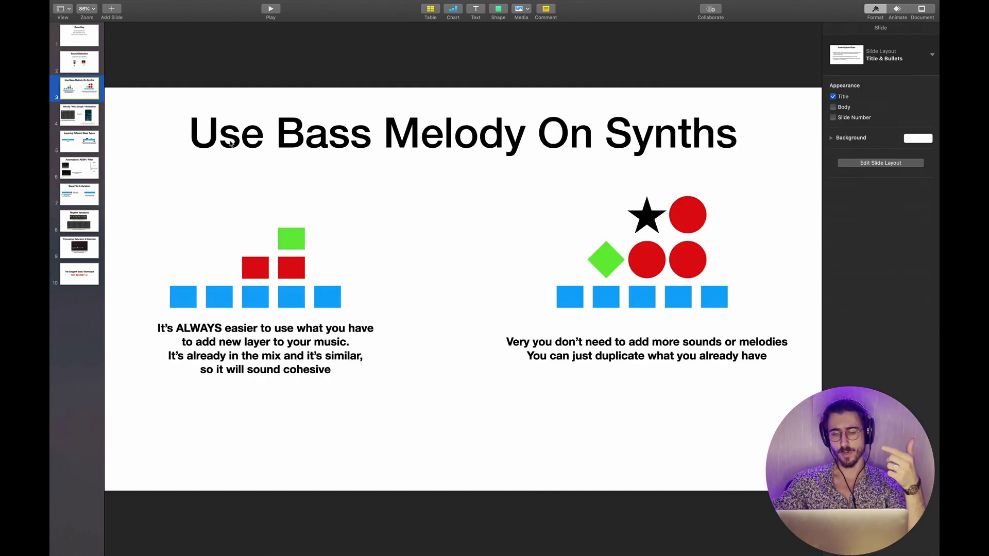
left_click(84, 146)
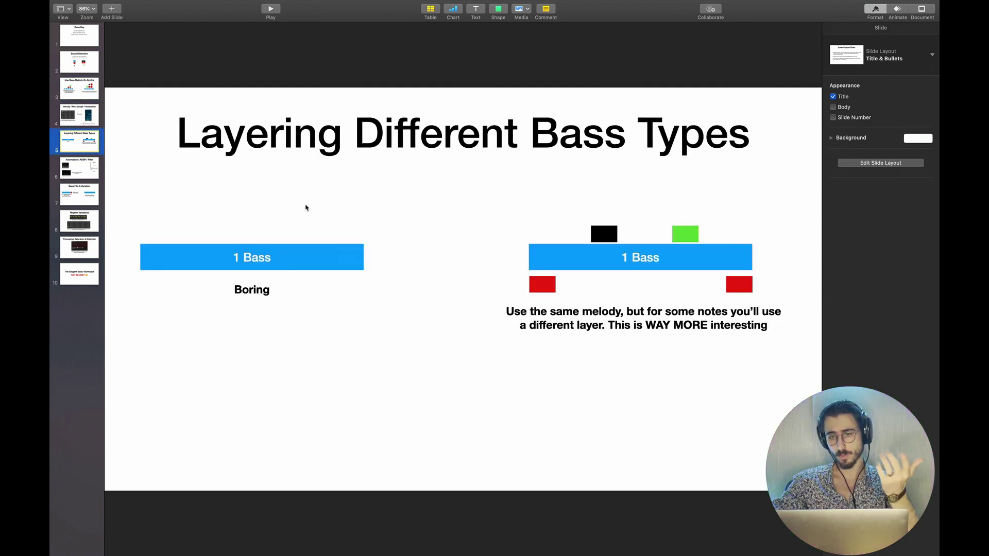
left_click(91, 200)
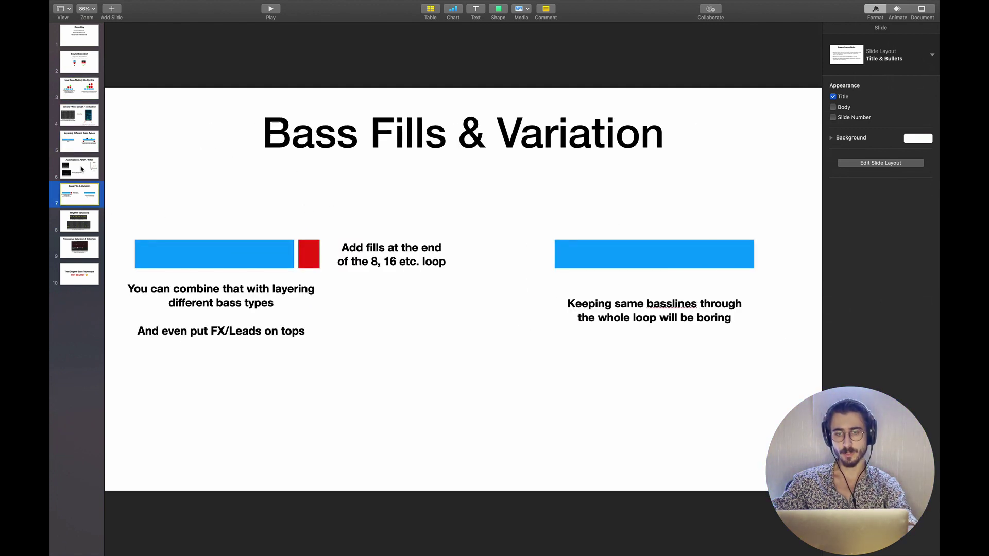
left_click(83, 169)
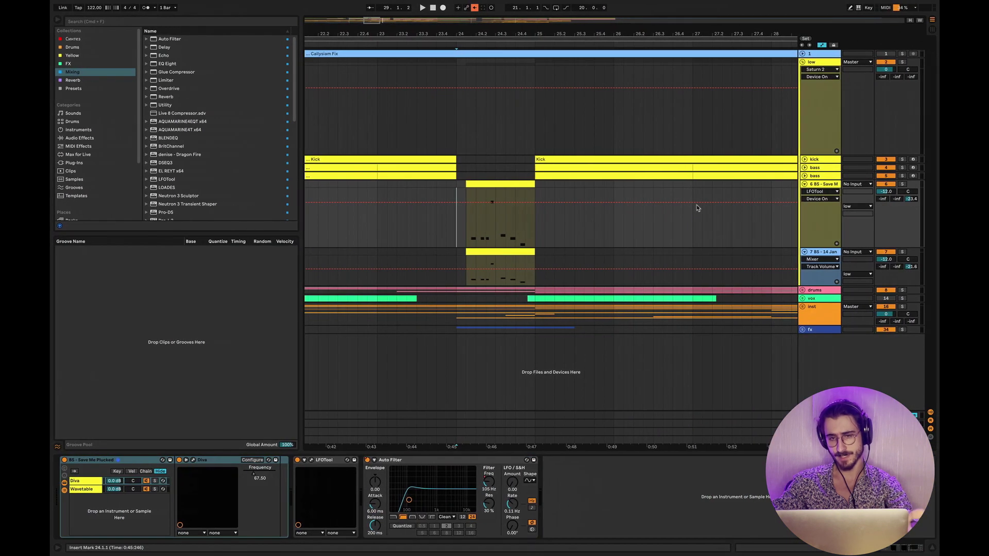
Switch to Ableton Live and audition the fill's two bass layers from 24.1.3, soloing 7 BS - 14 Jan, then 6 BS - Save Me
left_click(468, 260)
left_click(903, 252)
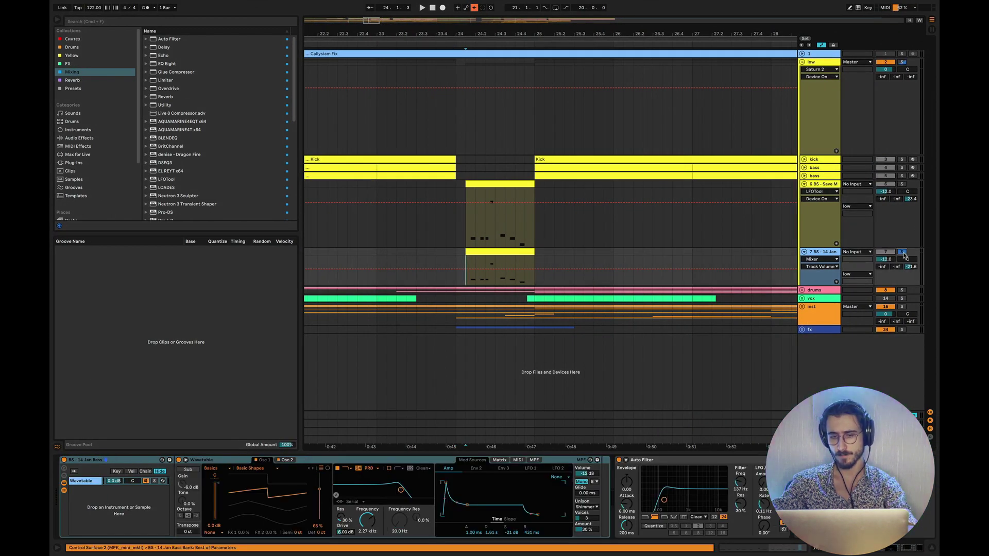
key("space")
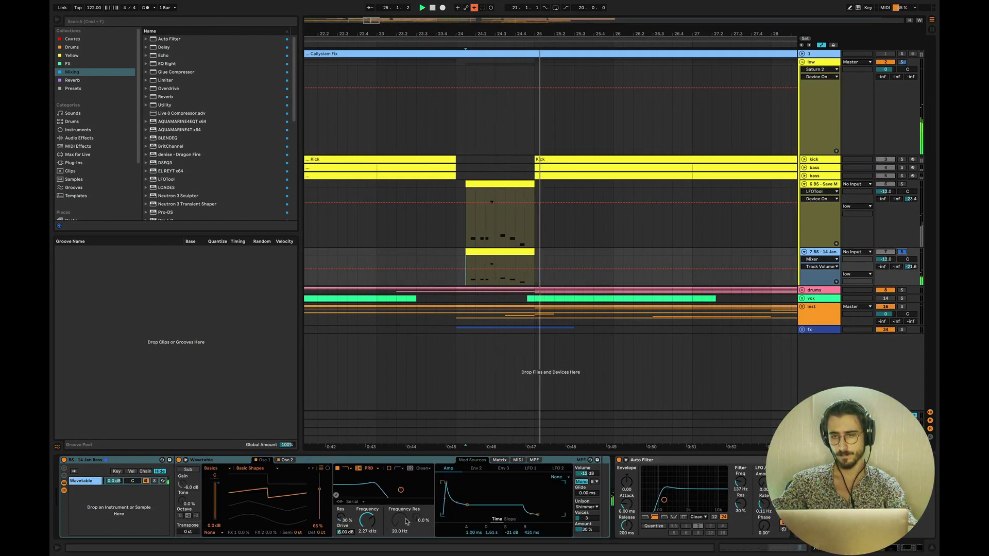
left_click(902, 184)
key("space")
key("space")
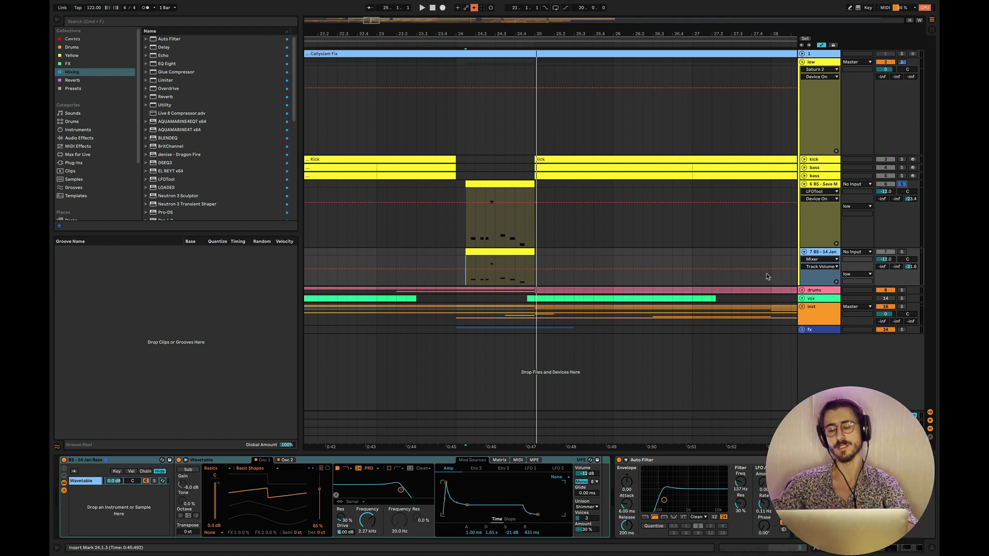
Switch to Keynote and show the Bass Fills & Variation slide followed by the Rhythm Variations slide
key("ctrl+Left")
left_click(77, 193)
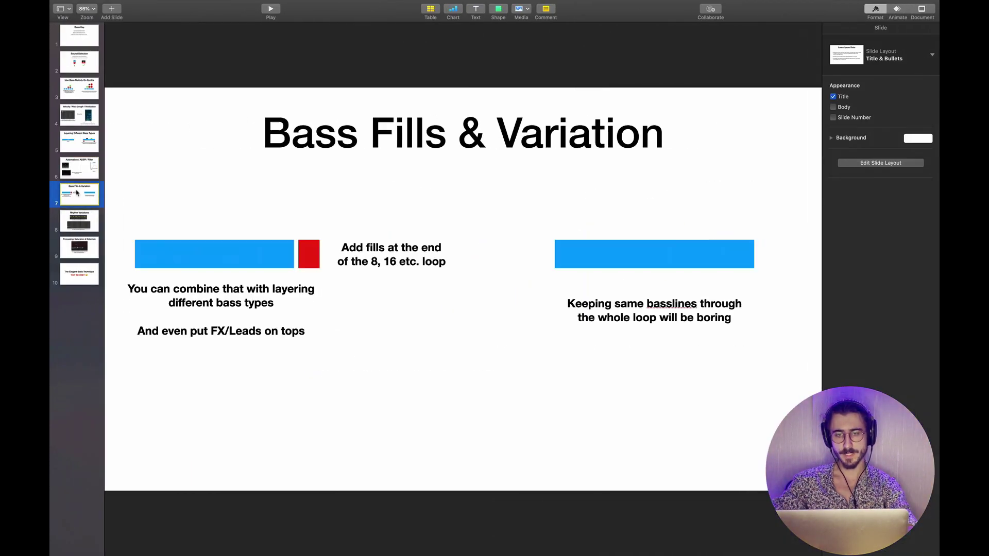
left_click(77, 222)
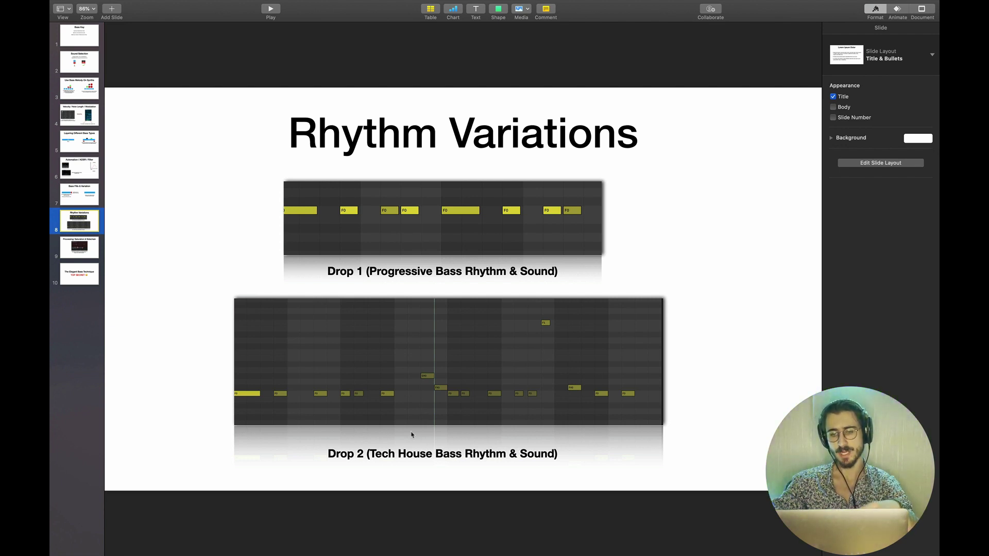
Return to Ableton Live, place the insert marker at 16.3.1, unsolo the 6 BS - Save Me track and fold both fill bass tracks
key("ctrl+Right")
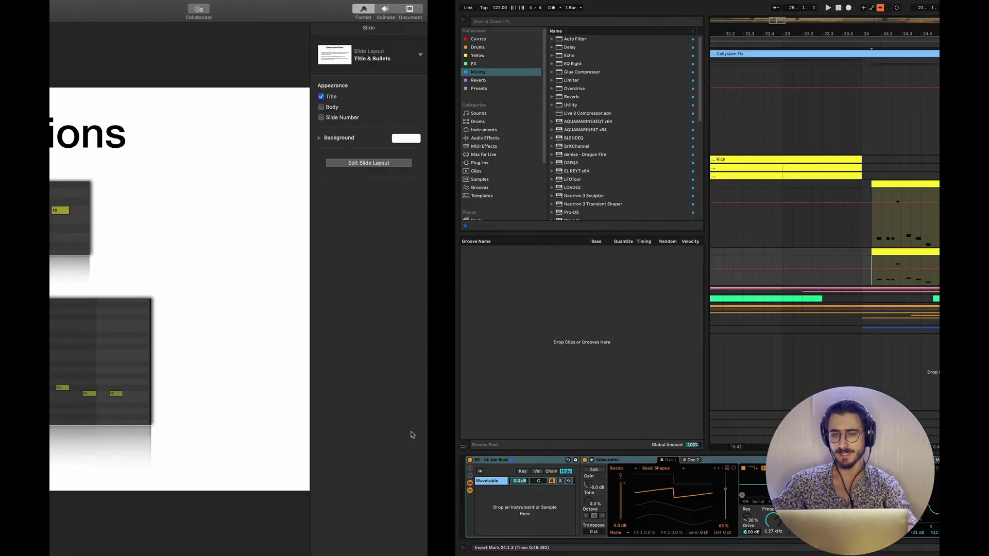
scroll(507, 271, "down", 3)
scroll(507, 271, "left", 3)
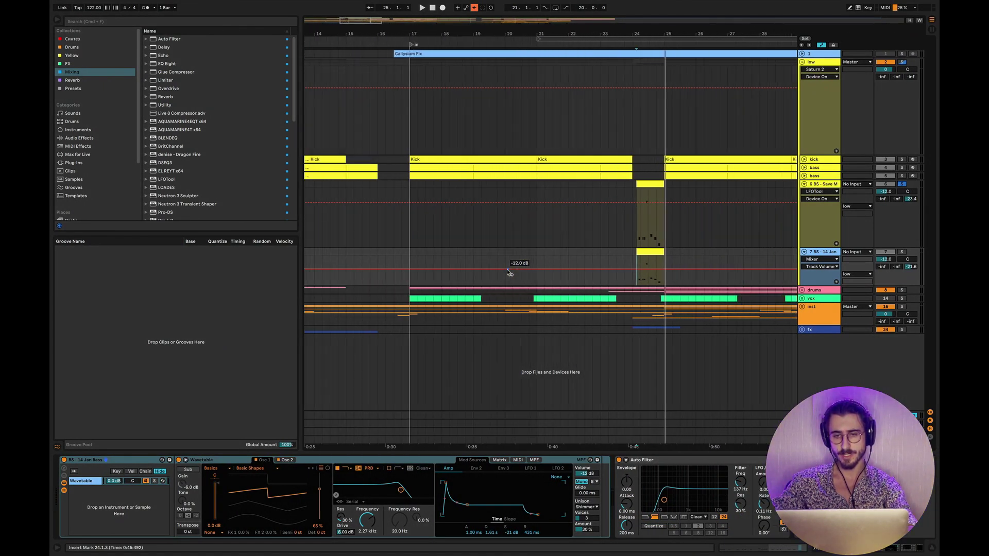
left_click(430, 230)
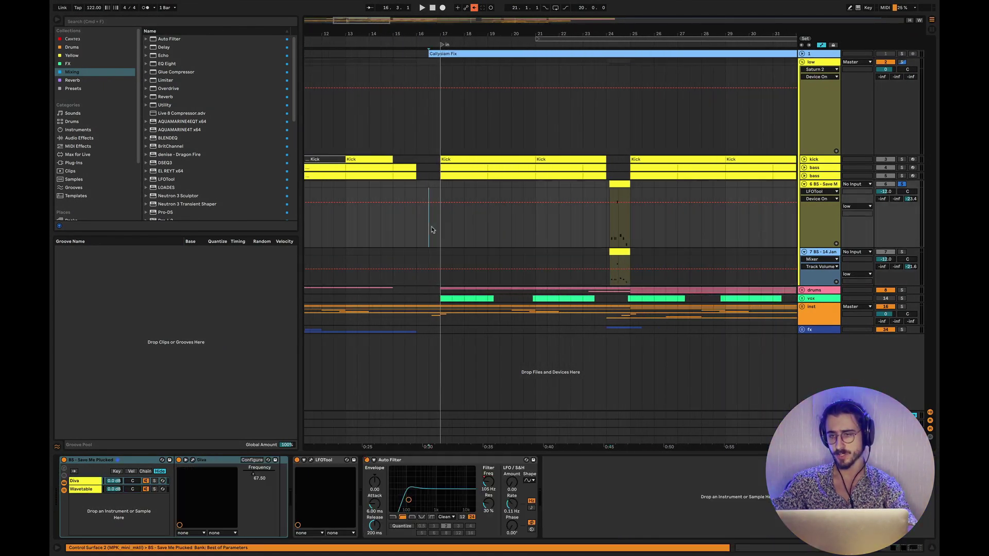
left_click(903, 185)
left_click(805, 184)
left_click(805, 192)
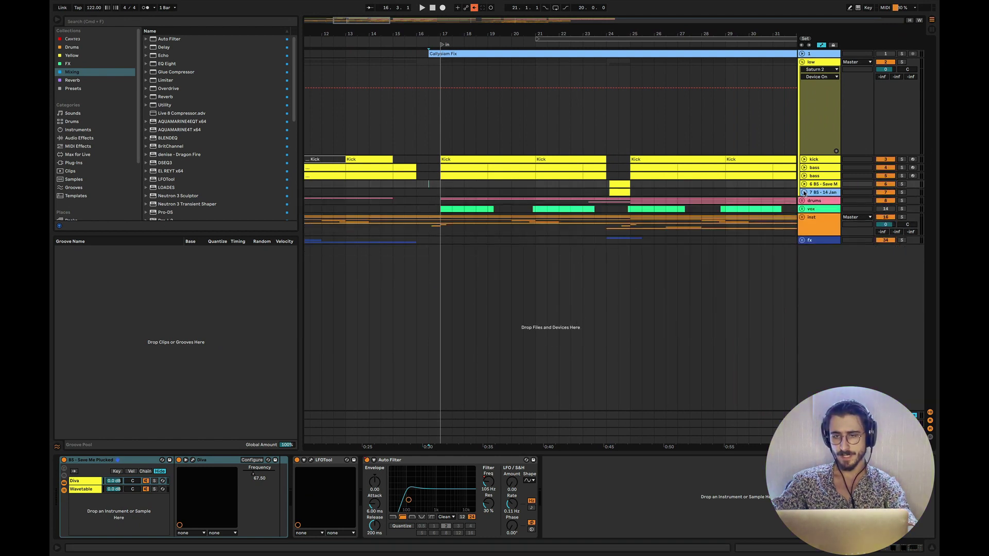
Play the arrangement from 39.1.1 and follow the bass rhythm change into the section starting at bar 49
scroll(699, 184, "right", 5)
scroll(699, 183, "right", 2)
scroll(699, 184, "down", 5)
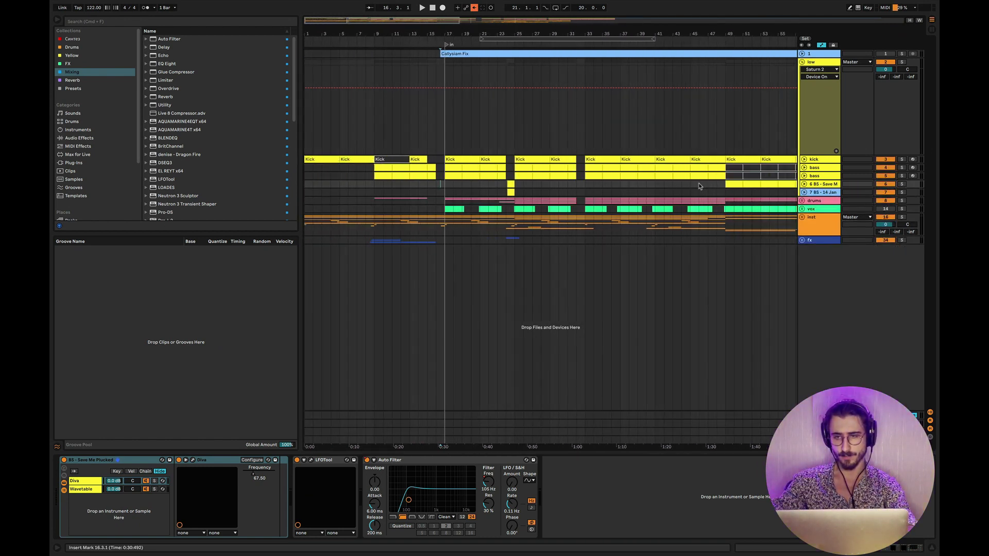
scroll(699, 183, "right", 5)
left_click(434, 229)
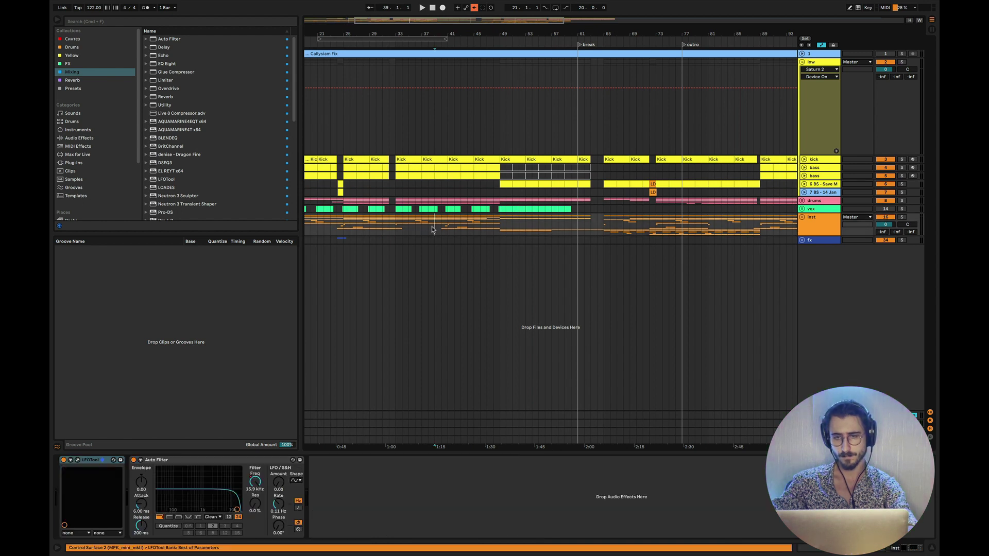
key("space")
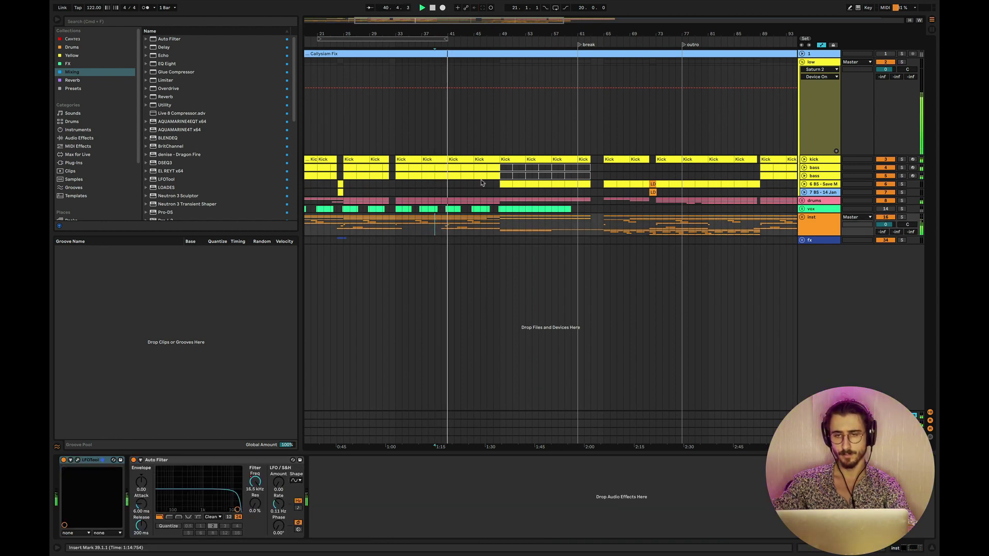
scroll(489, 188, "up", 3)
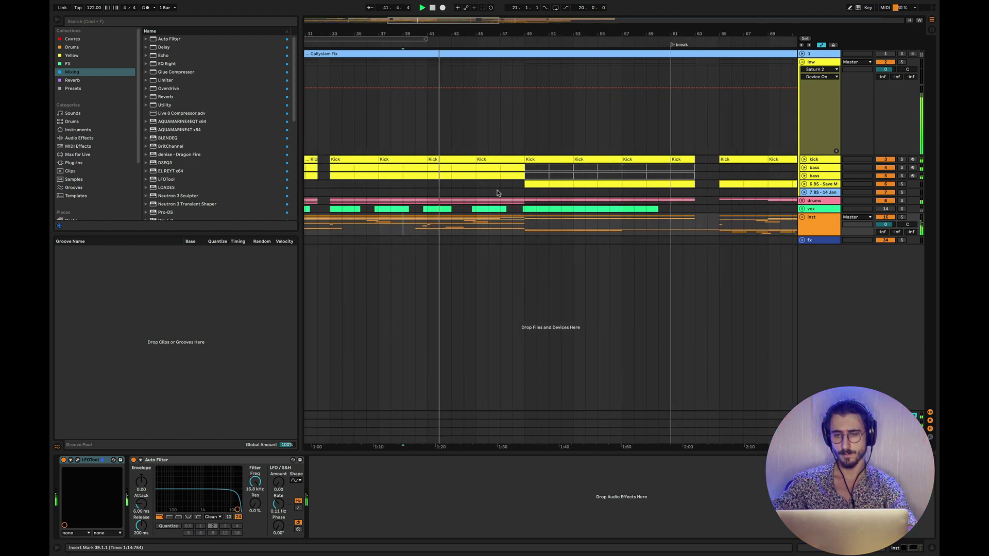
scroll(497, 193, "right", 5)
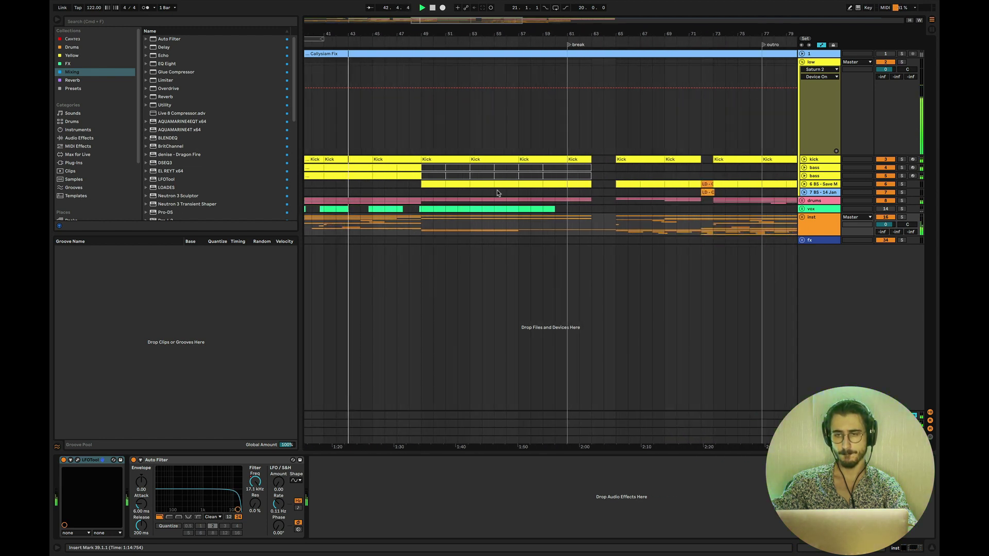
scroll(497, 193, "left", 2)
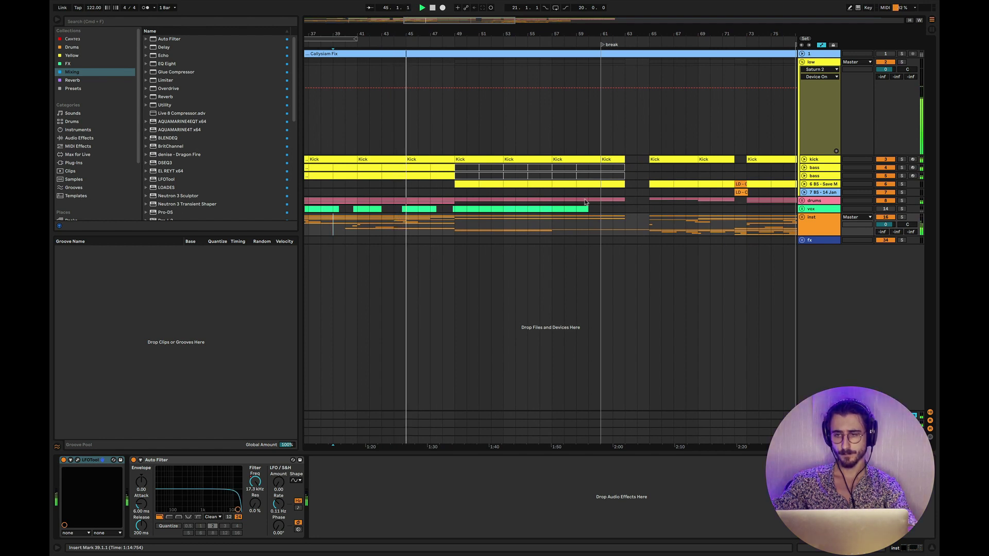
Unfold the 6 BS - Save Me track and audition the first drop's bassline from 41.1.1 with the low and drums groups soloed
key("space")
left_click(804, 184)
scroll(461, 204, "left", 2)
scroll(463, 204, "left", 1)
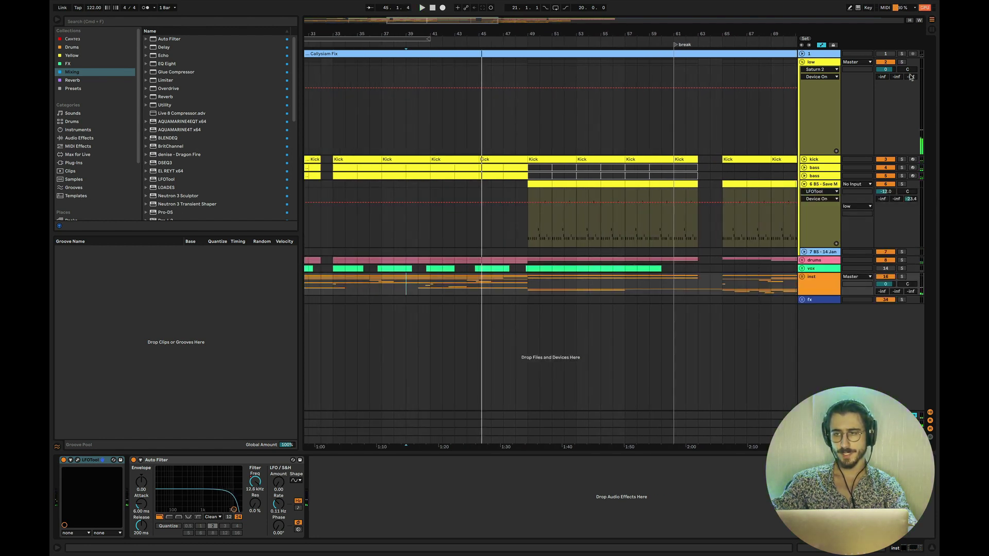
key("space")
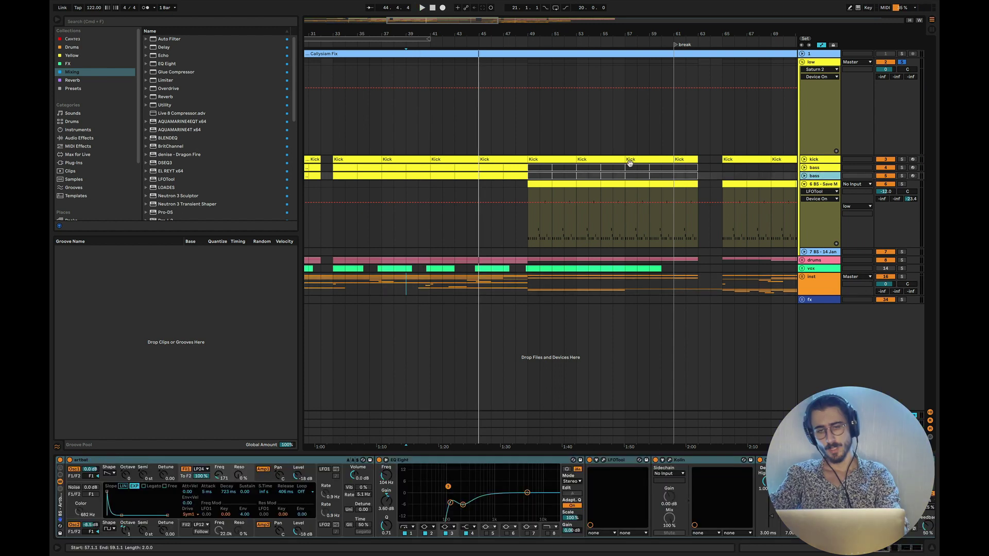
left_click(431, 226)
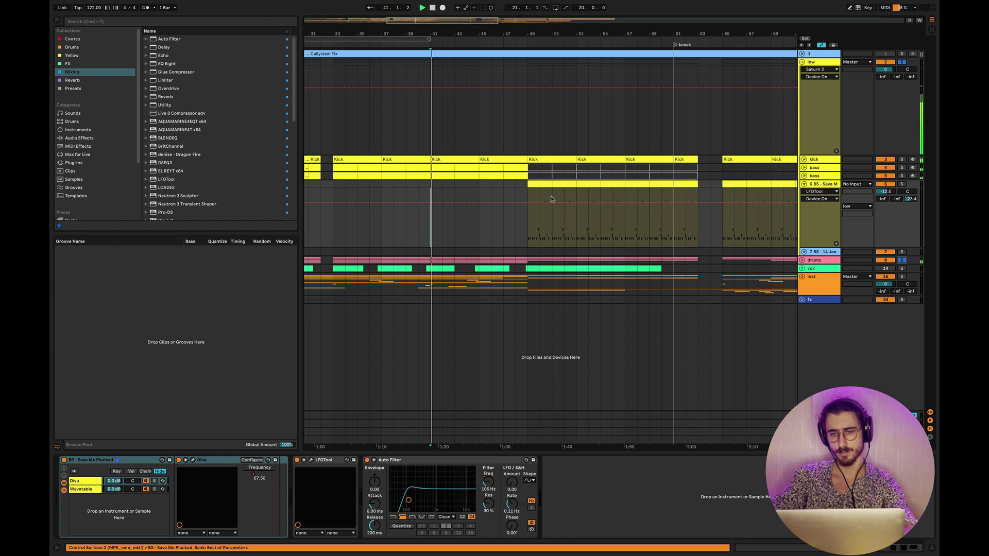
key("space")
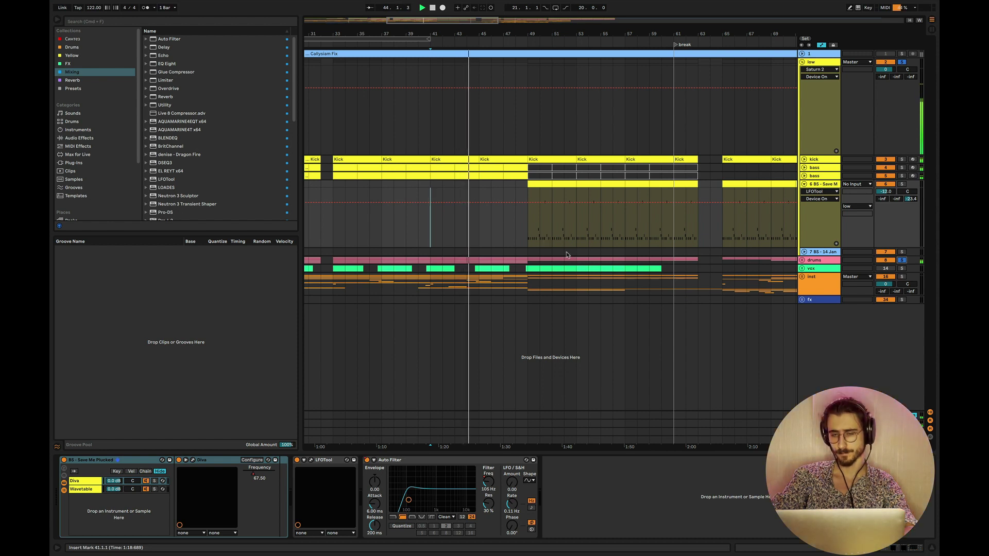
Play the second drop from 65.1.1 and set the 6 BS - Save Me track's C reverb send to -inf
scroll(549, 231, "right", 5)
scroll(549, 231, "right", 8)
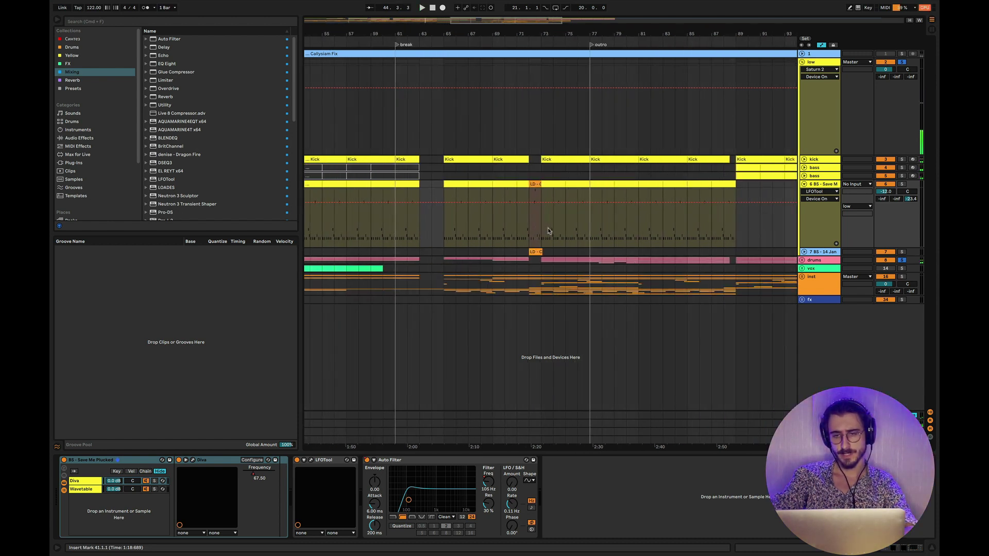
left_click(444, 218)
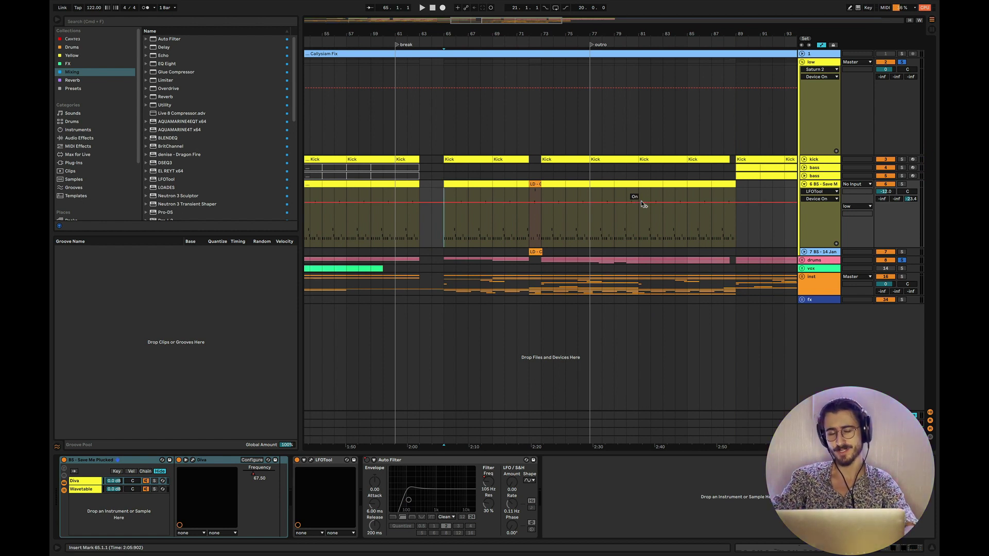
key("space")
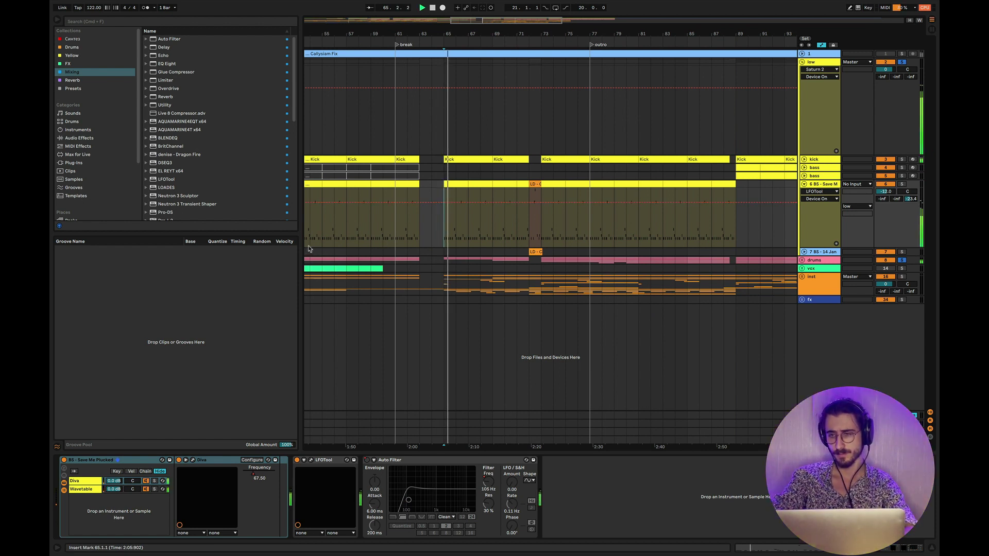
double_click(909, 199)
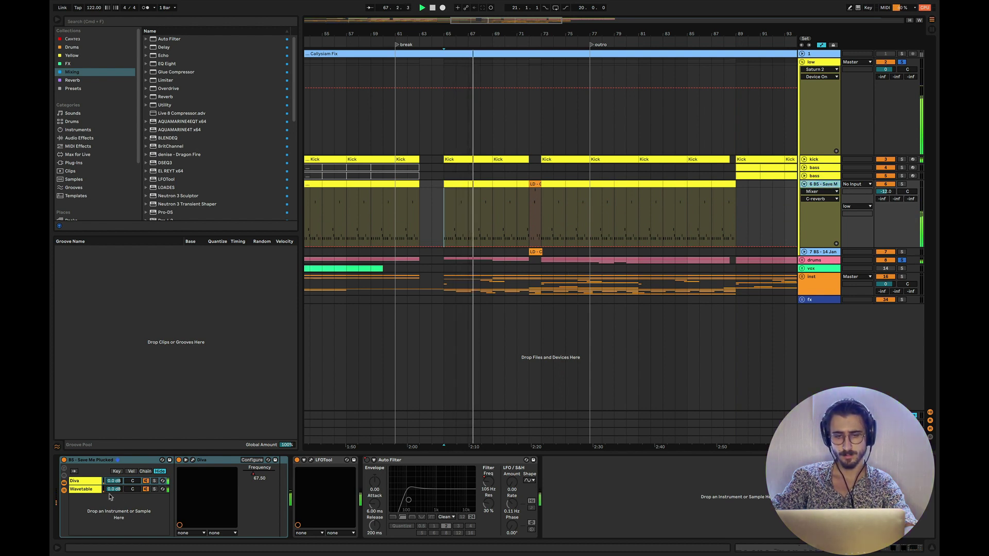
Add EQ Eight after Wavetable in the Save Me Plucked rack and set its band 1 low cut to about 156 Hz
left_click(92, 489)
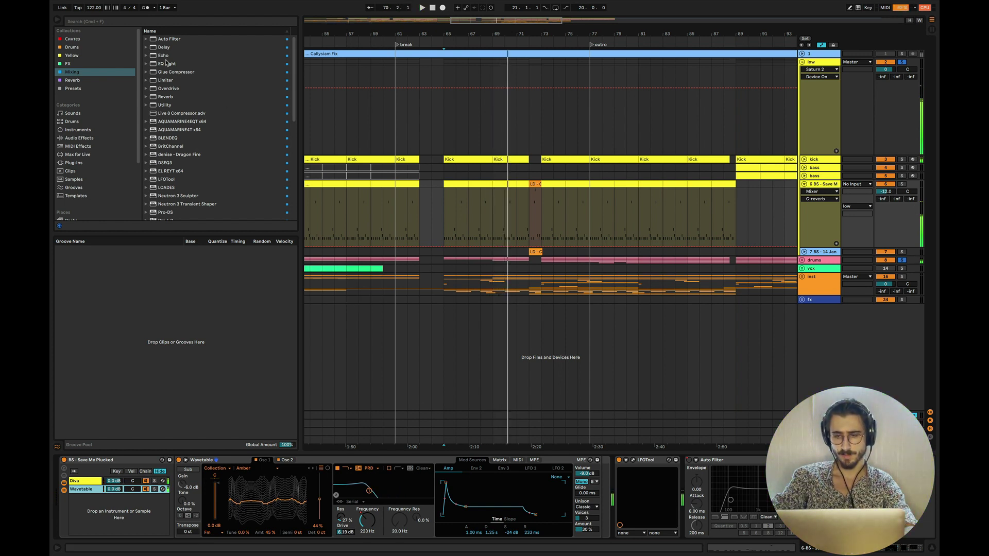
left_click_drag(167, 63, 597, 499)
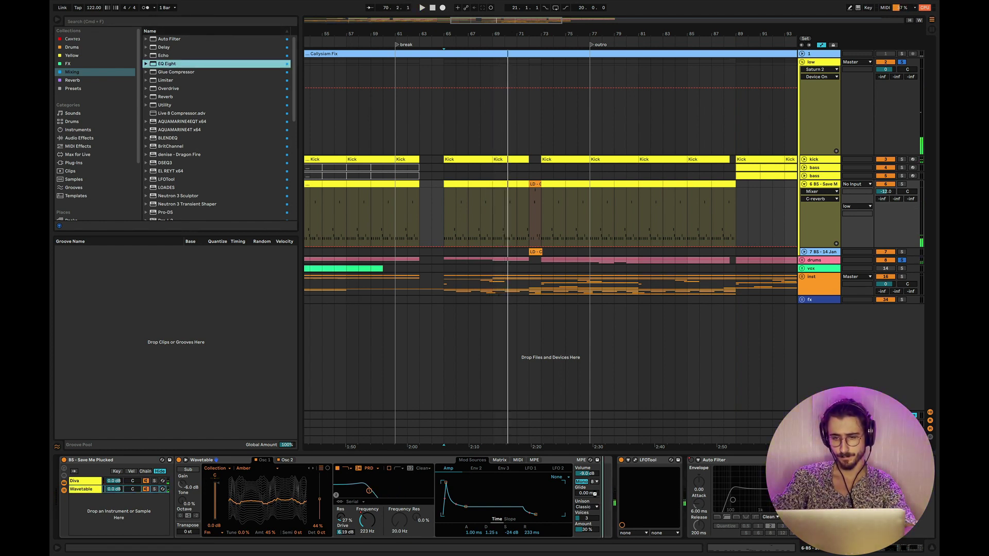
left_click_drag(629, 526, 630, 528)
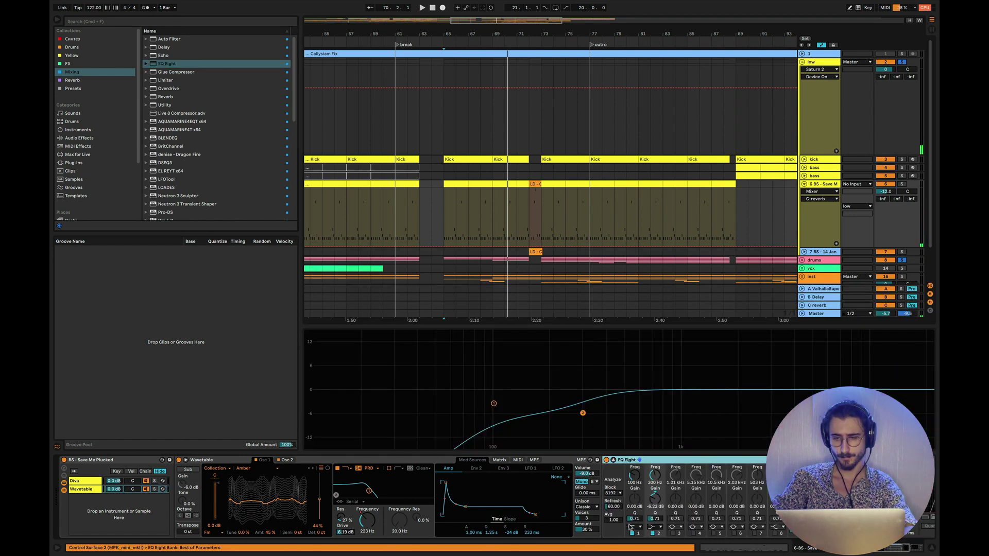
key("space")
left_click_drag(635, 475, 634, 468)
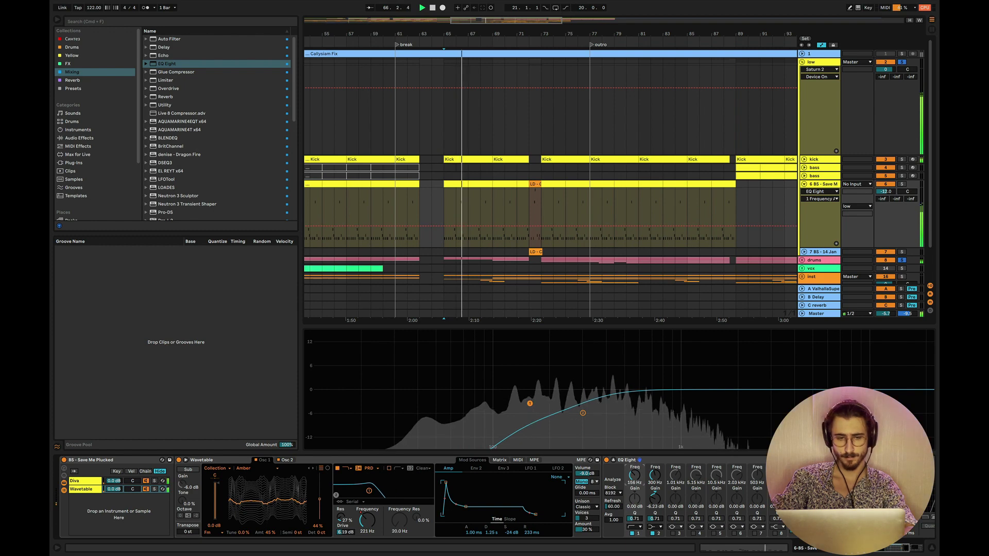
Set the Frequency of the rack's Diva chain to 66.16 and stop playback
left_click(88, 482)
left_click_drag(253, 474, 253, 474)
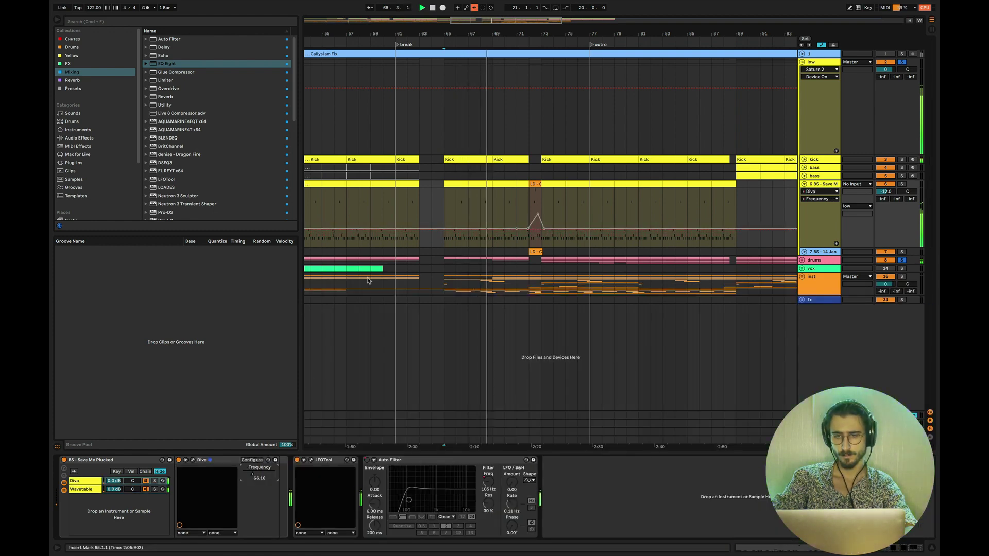
scroll(438, 252, "up", 3)
key("space")
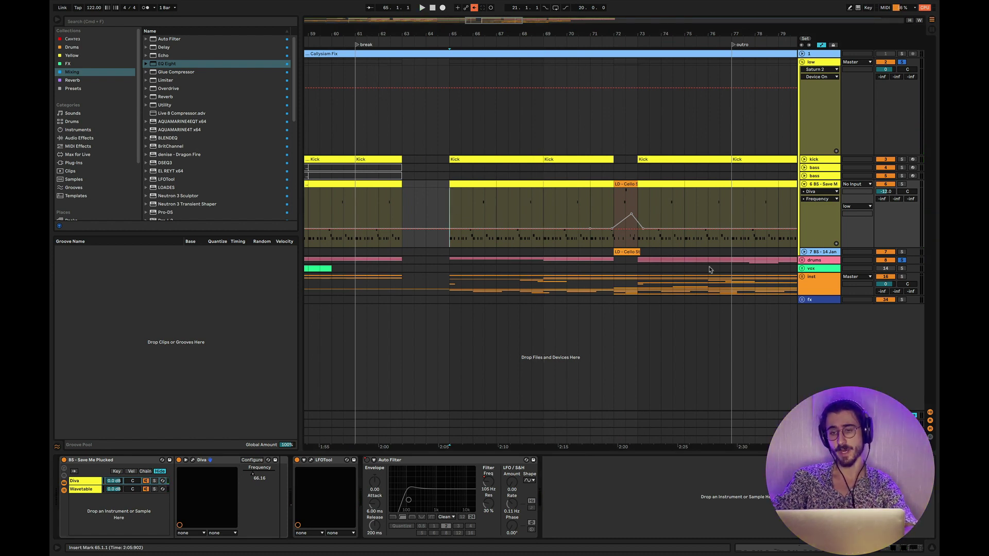
Play the second drop's bassline from 65.1.1 and compare it with the earlier section of the arrangement
key("space")
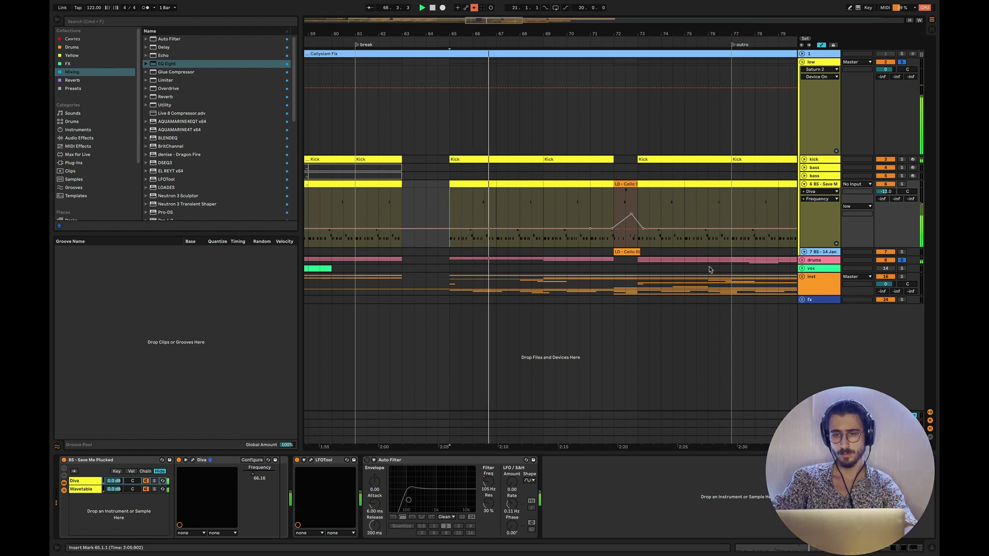
scroll(710, 270, "down", 3)
scroll(710, 270, "right", 2)
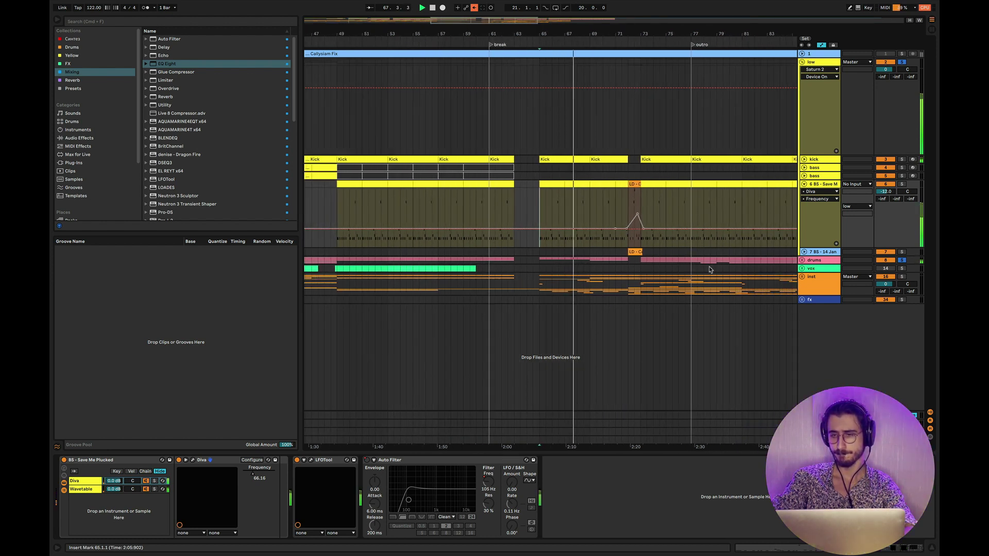
scroll(618, 286, "left", 2)
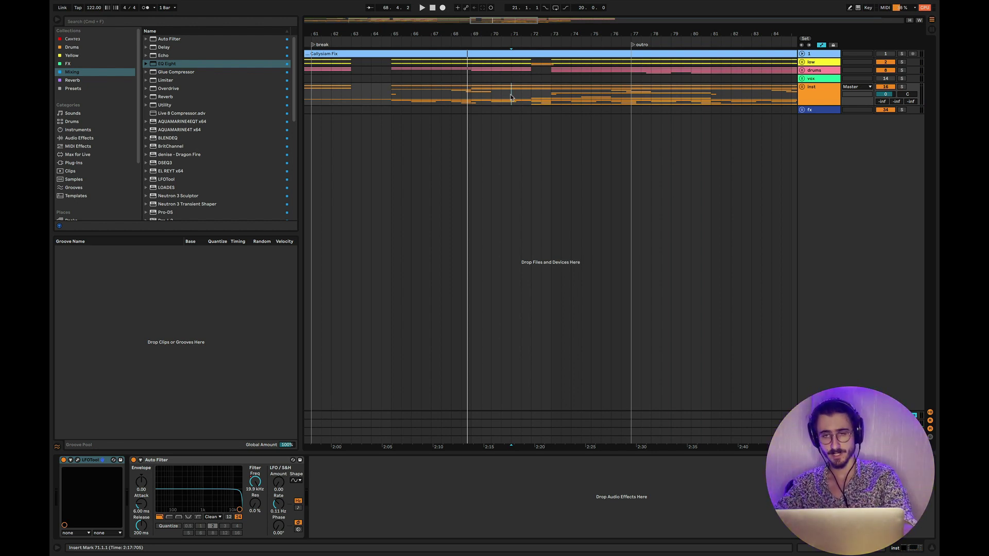
Place the insert marker at 71.1.1 and play through the bass fill at bar 72 with the full mix
key("space")
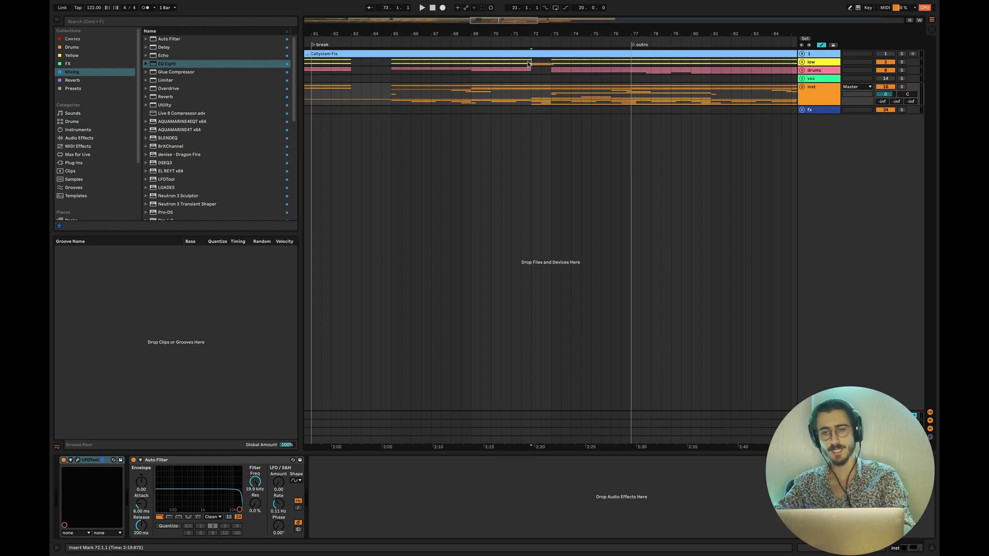
left_click_drag(529, 63, 542, 64)
left_click(511, 89)
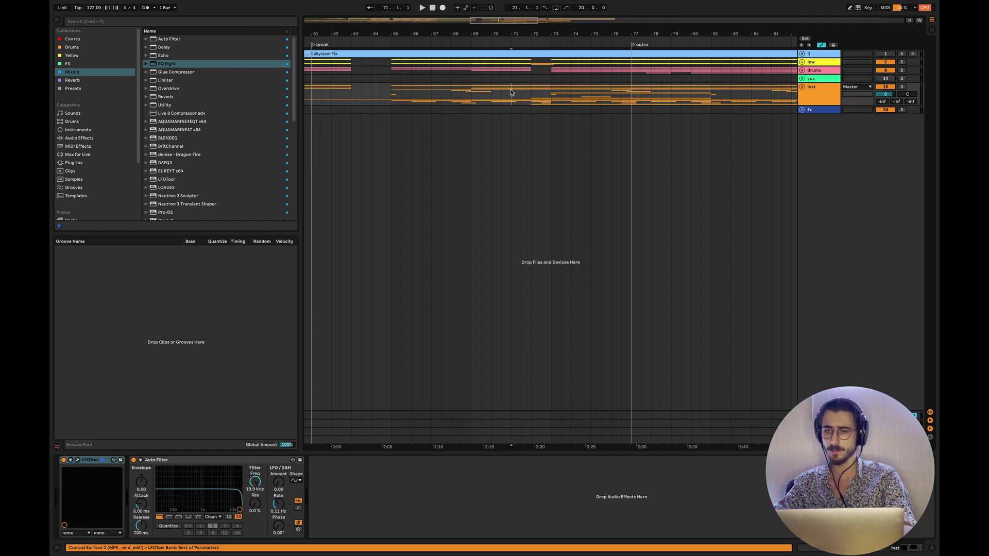
key("space")
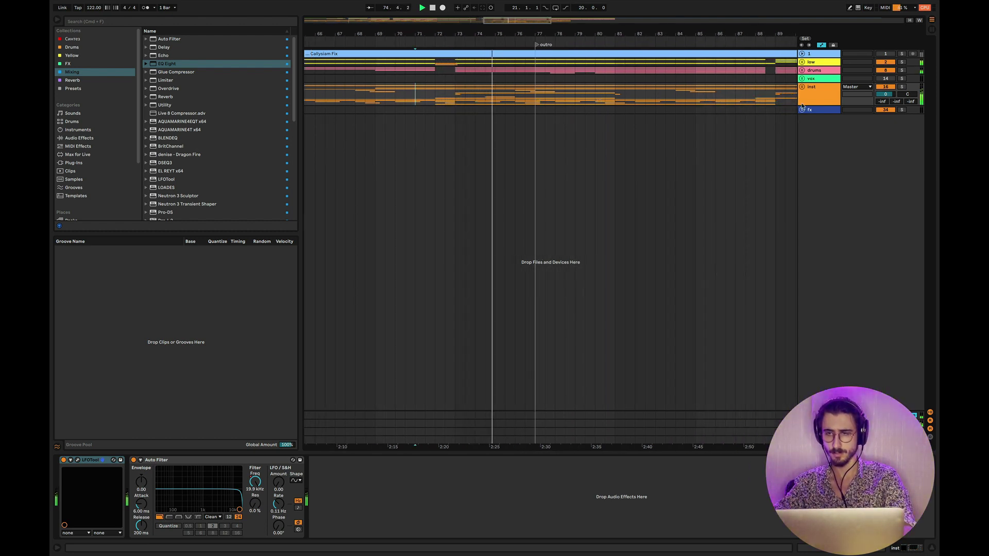
Lower track 33's volume in the inst group to about -5.3 dB, then fold the 29 LD - Cello track and the group
left_click(803, 86)
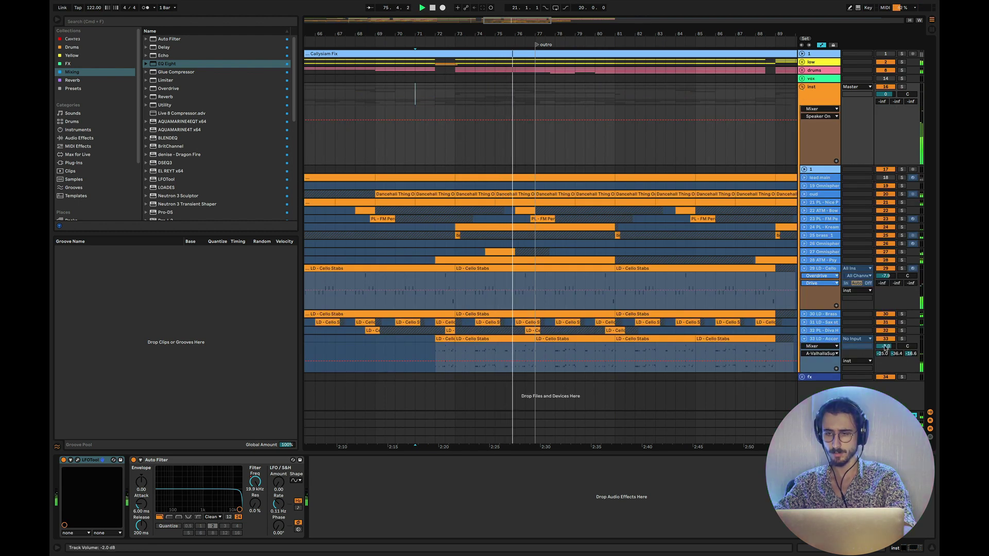
left_click_drag(886, 346, 886, 363)
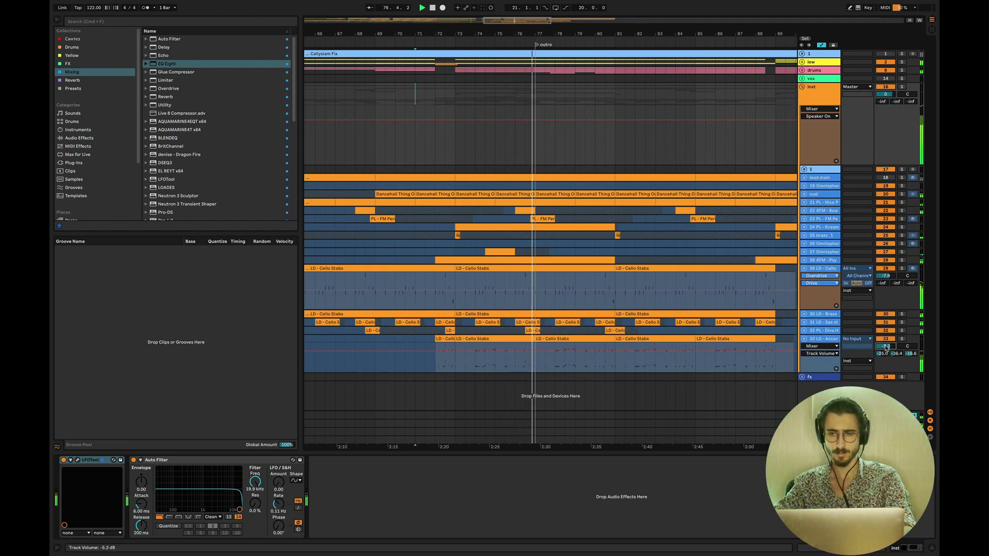
left_click(803, 269)
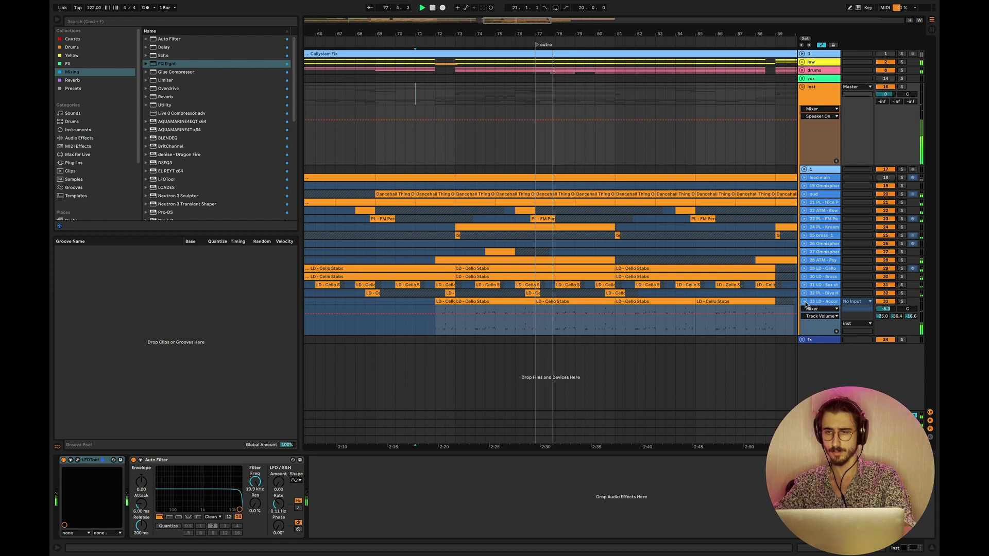
left_click(802, 86)
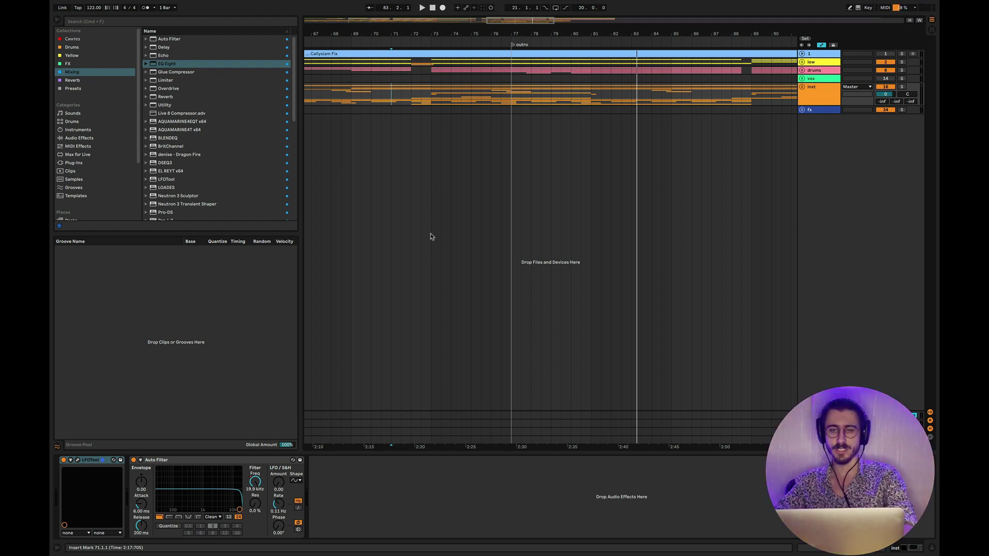
Switch to Keynote and show the Processing: Saturation & Sidechain slide
key("ctrl+Left")
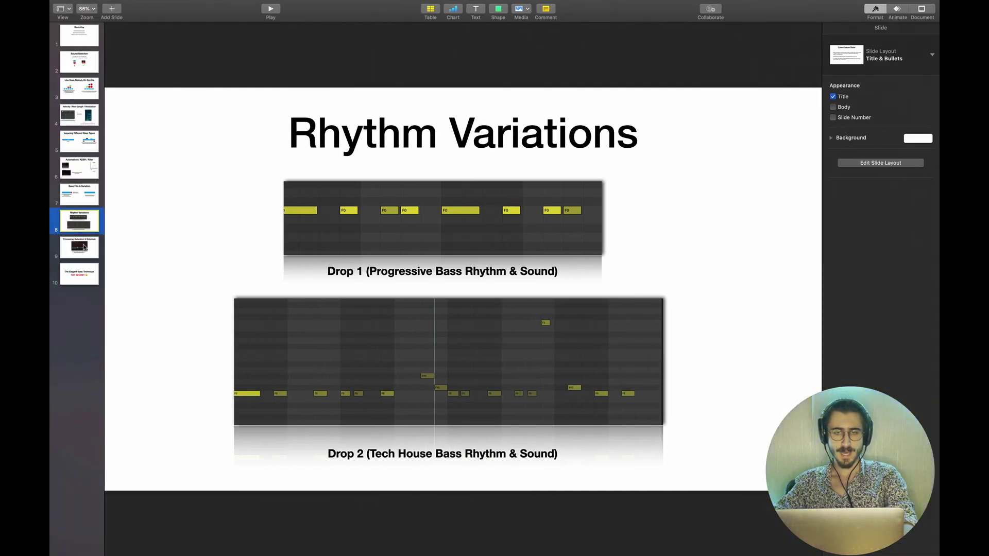
left_click(84, 248)
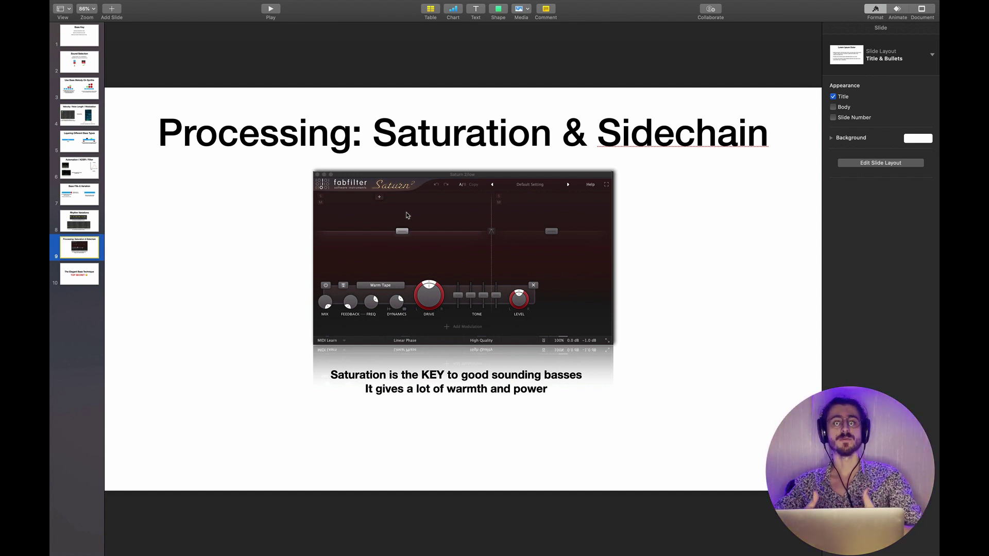
Return to Ableton Live, solo the low group and play it from 73.1.1
key("ctrl+Right")
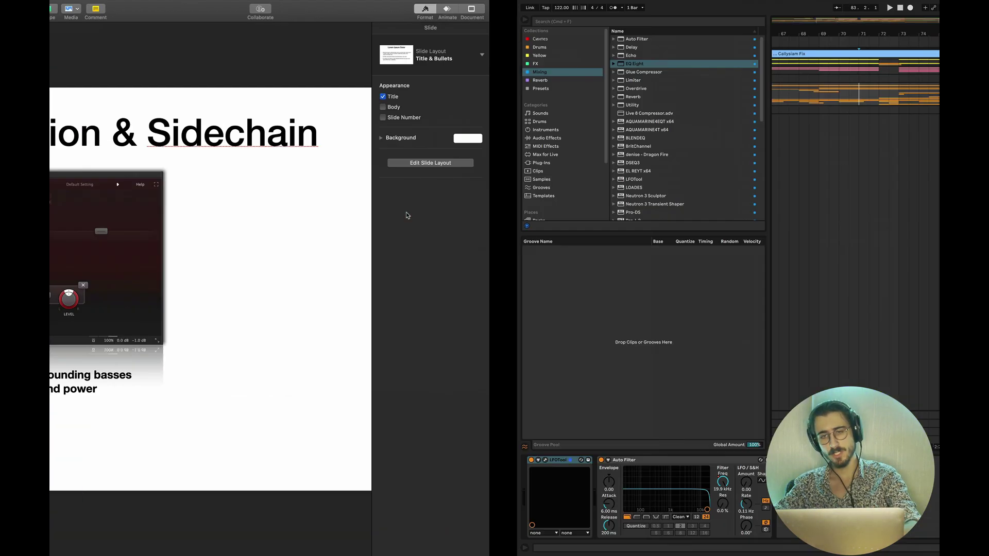
left_click(436, 78)
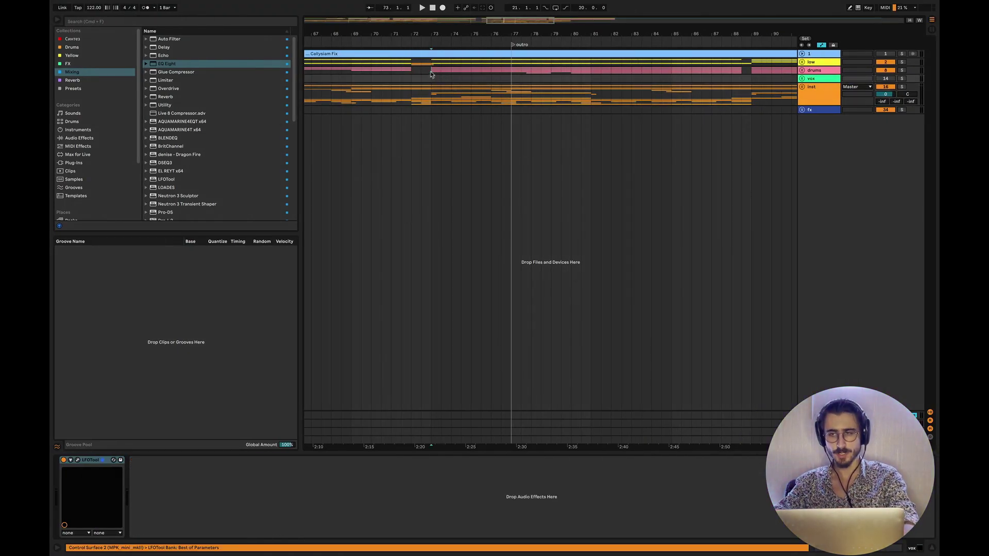
left_click(432, 74)
key("plus")
left_click(902, 62)
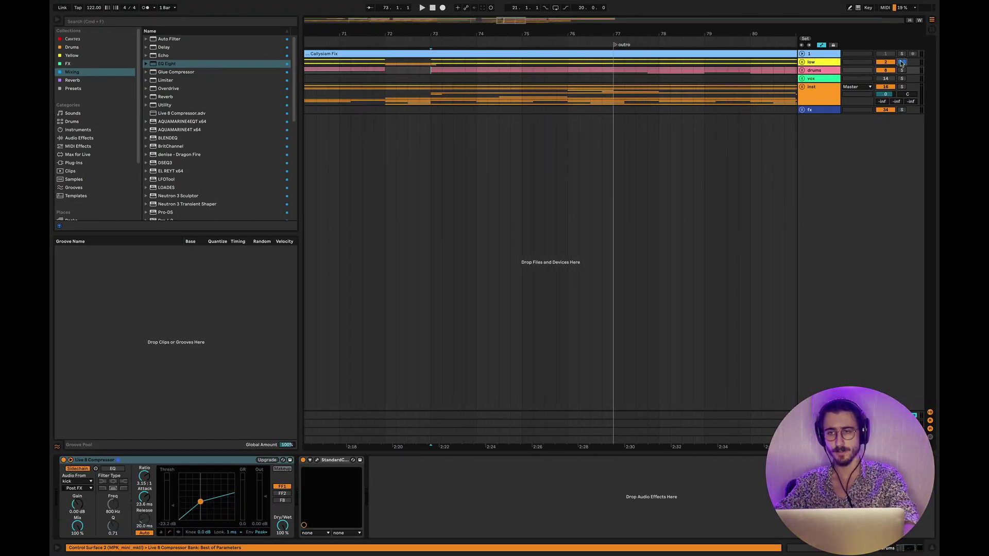
key("space")
Unfold the low group, delete the Diva Frequency automation on 6 BS - Save Me and set that Frequency to 61.33
left_click(802, 62)
left_click(821, 184)
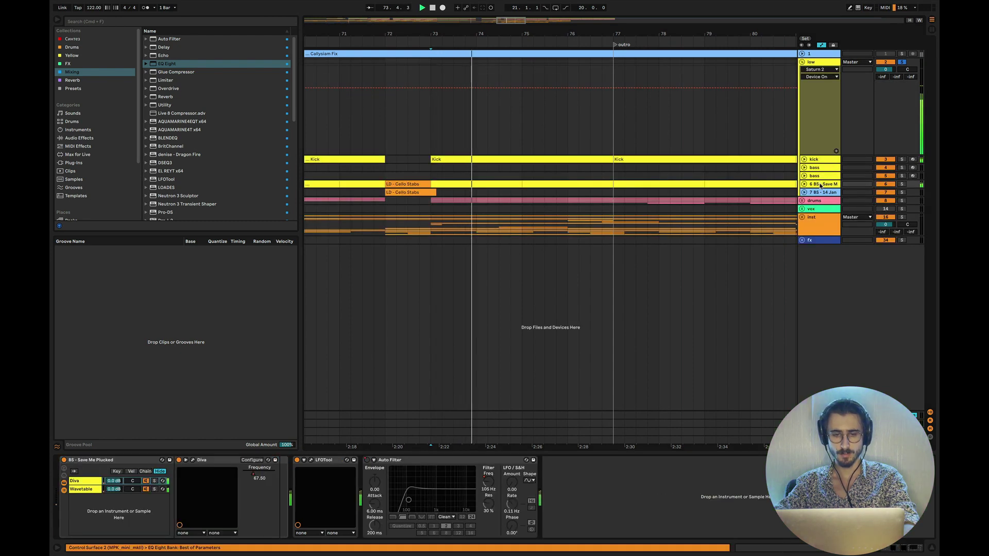
right_click(252, 473)
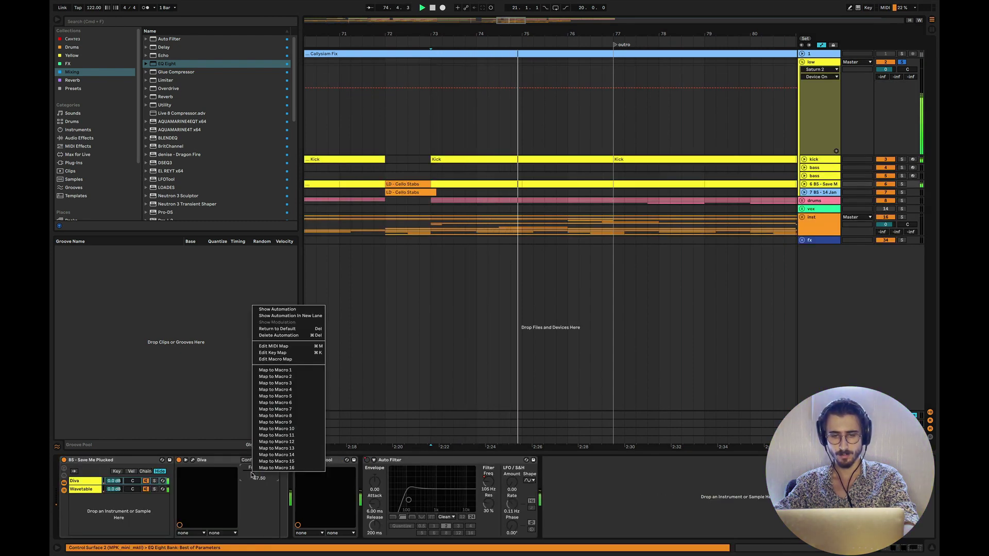
left_click(252, 473)
right_click(252, 472)
left_click(271, 336)
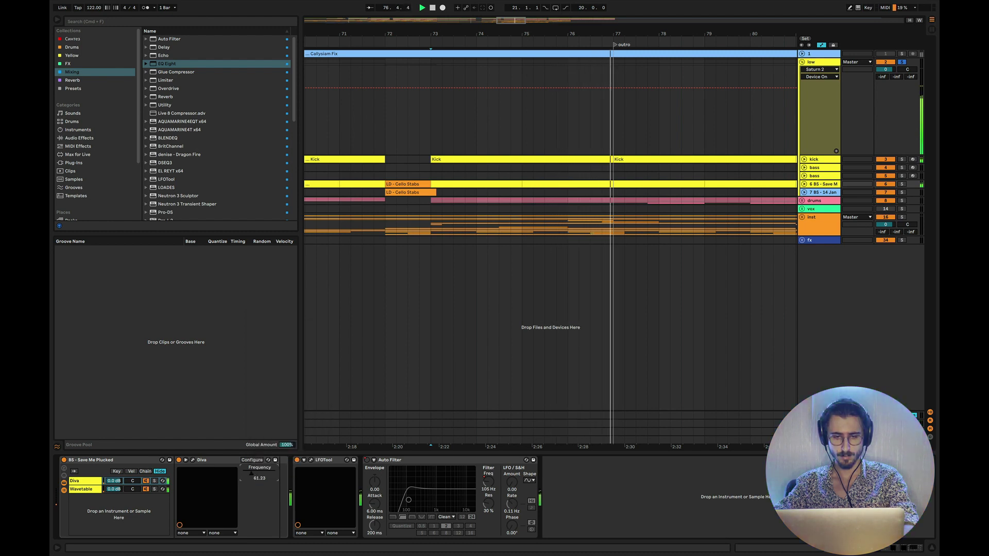
Lower the Wavetable chain's filter frequency to about 193 Hz and stop playback
left_click(82, 489)
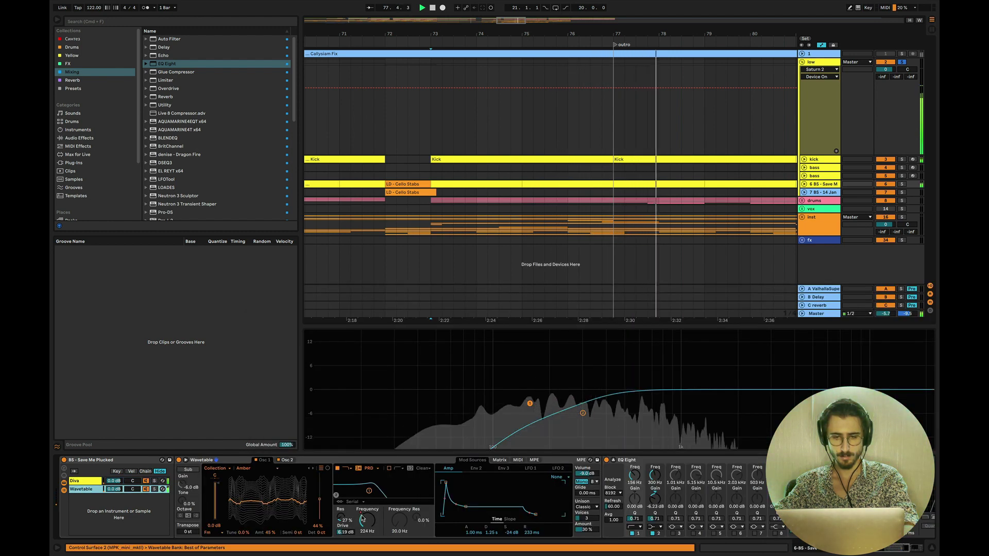
left_click_drag(368, 521, 367, 524)
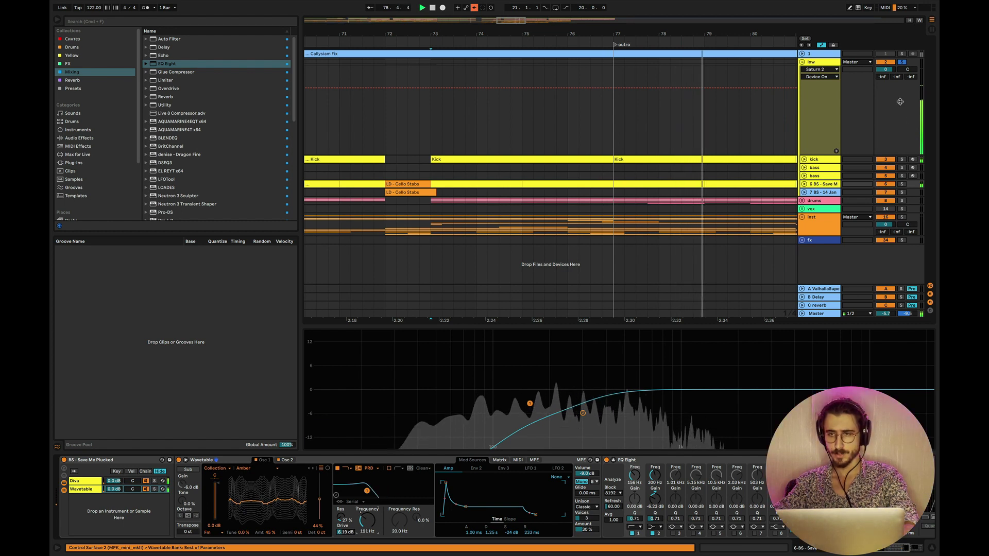
key("space")
Show the low group's effects and turn off Saturn 2
left_click(823, 62)
left_click(67, 462)
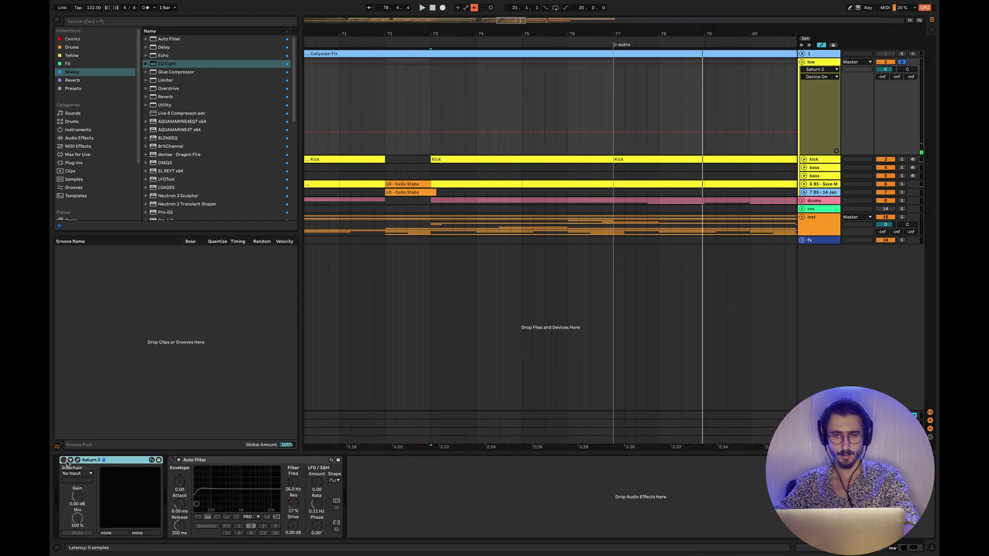
Play the low group with Saturn 2 off, turn Saturn 2 back on, and open its window for another playback
key("space")
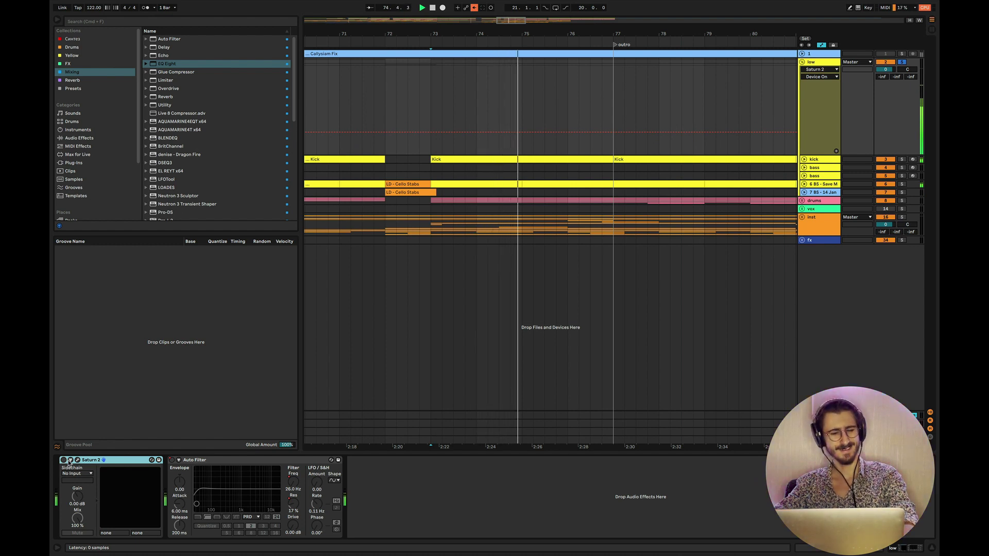
left_click(78, 461)
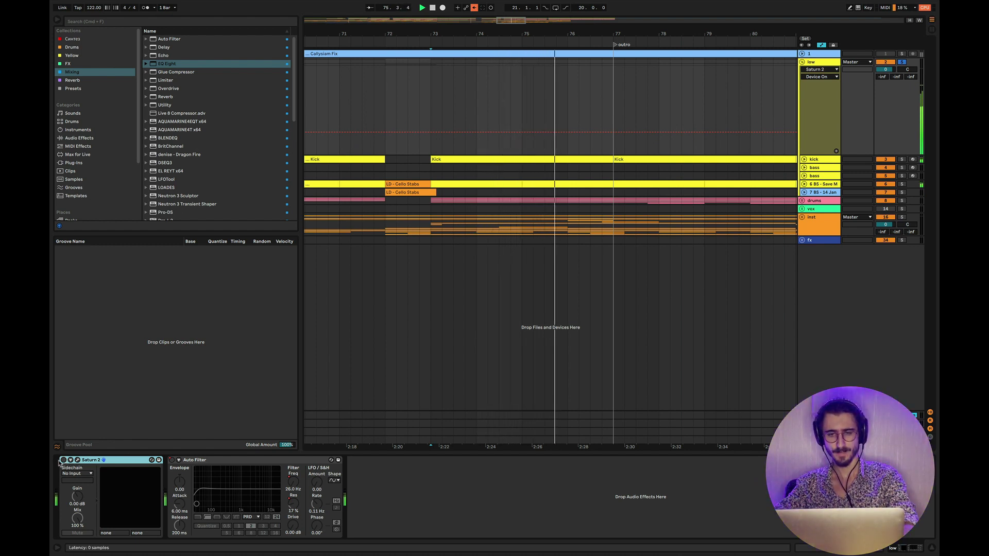
left_click(425, 238)
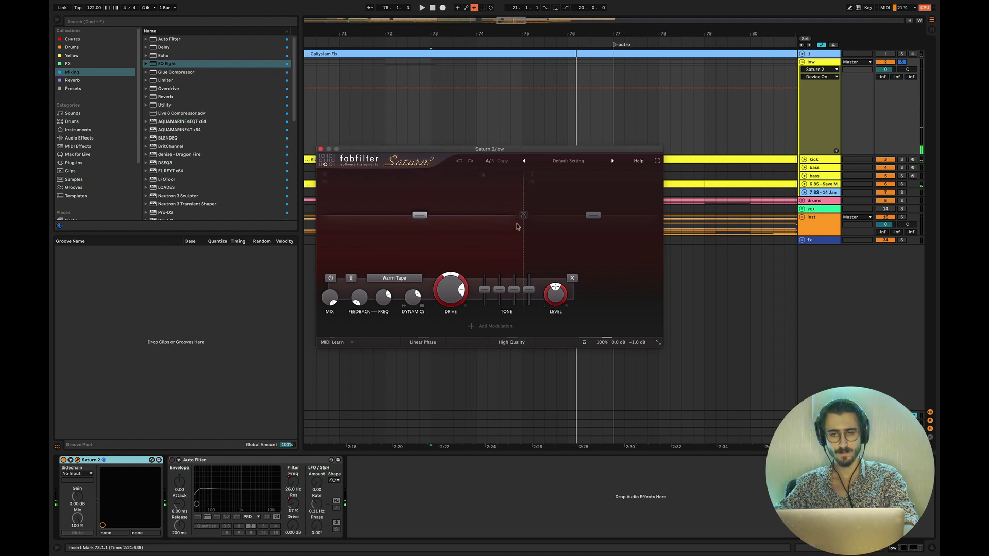
key("space")
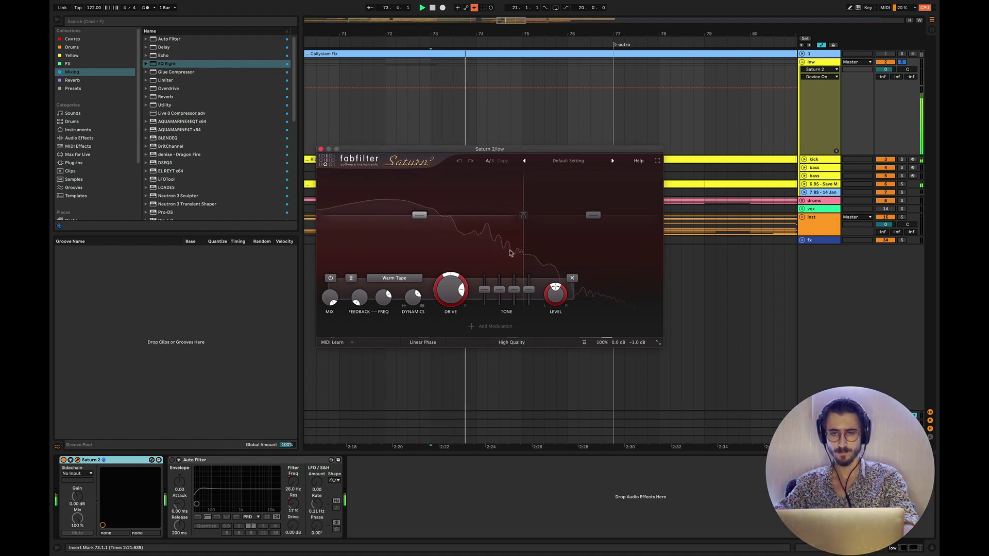
Set Saturn 2's Band 1 crossover frequency to about 226 Hz and play the low group again
left_click_drag(523, 248, 448, 247)
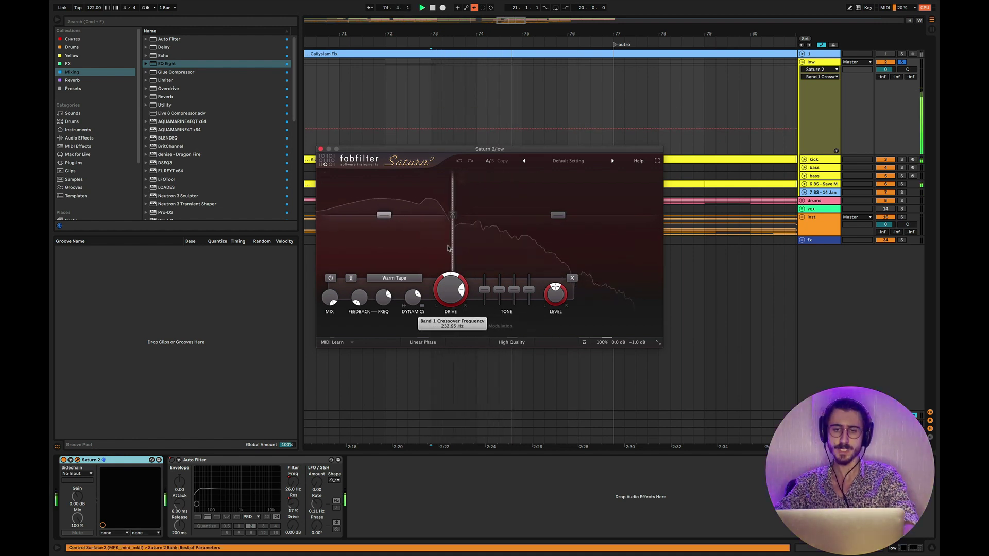
key("space")
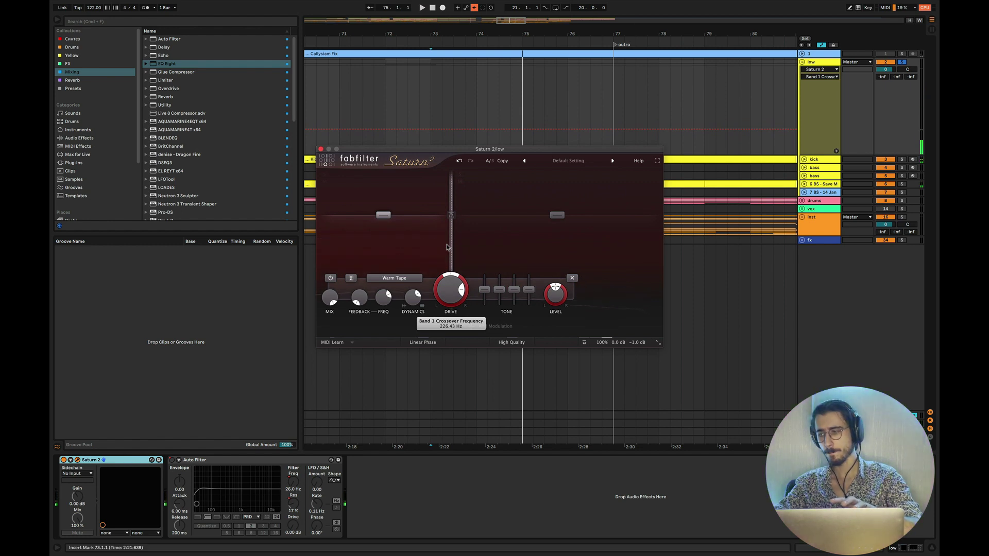
left_click_drag(448, 248, 500, 247)
key("space")
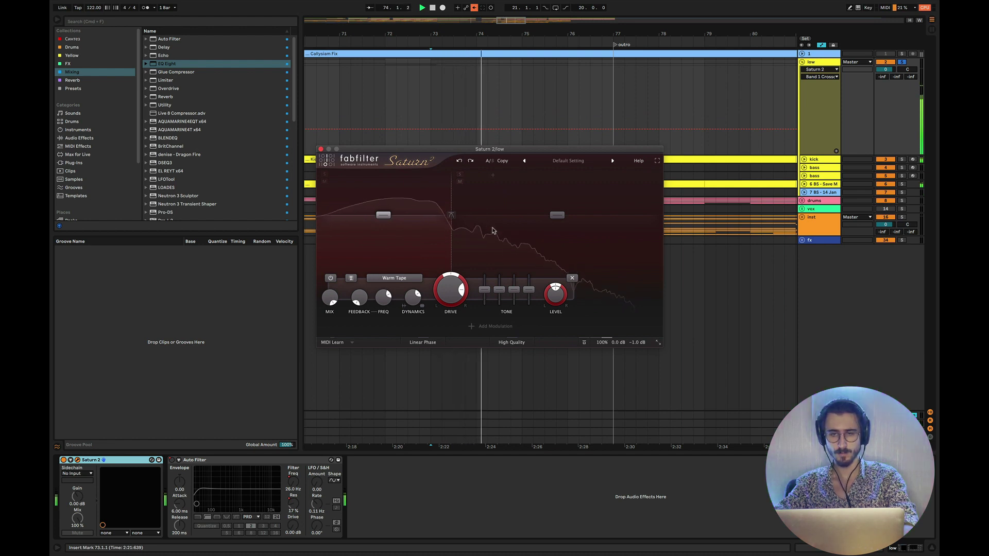
Try Saturn 2's Band 1 Dynamics at -0.388 and raise it back to its previous setting
left_click(413, 302)
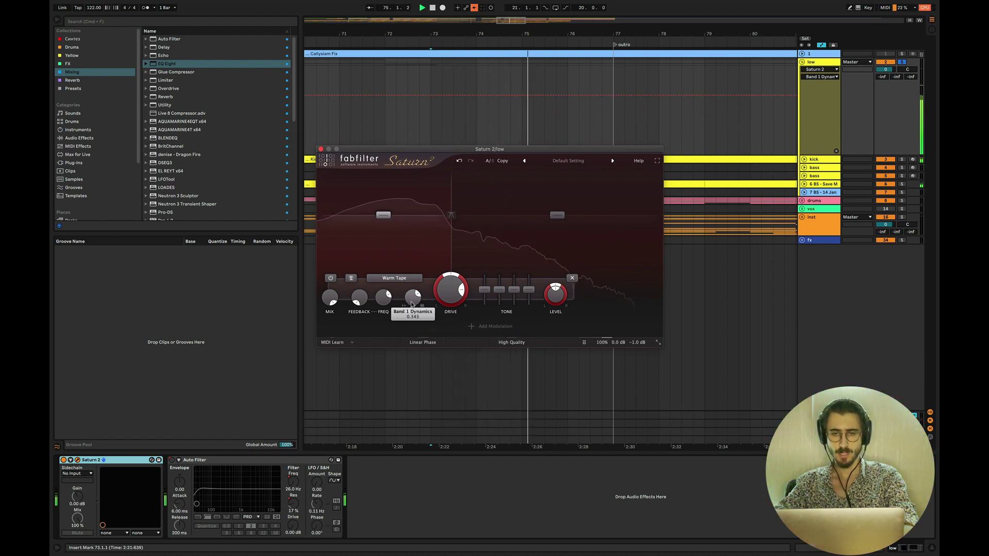
key("space")
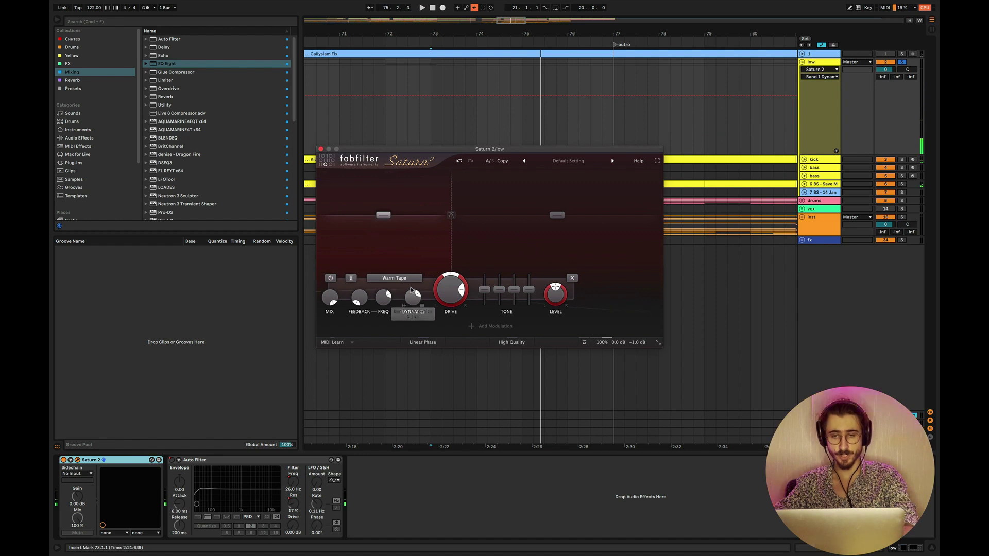
left_click_drag(413, 298, 410, 315)
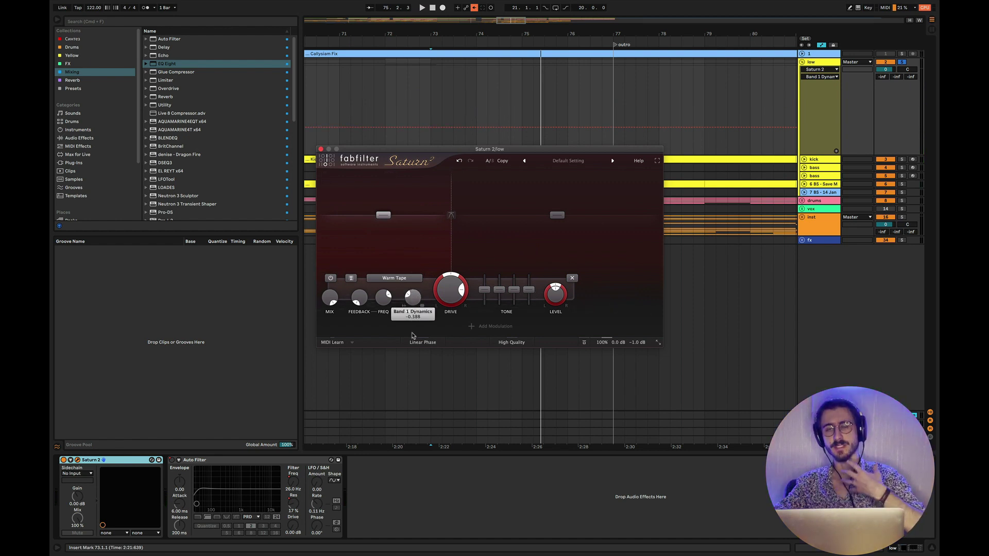
key("space")
left_click_drag(412, 335, 407, 305)
Raise the Drive of Saturn 2's Band 2 while playing the low group, and stop playback
key("space")
left_click(487, 250)
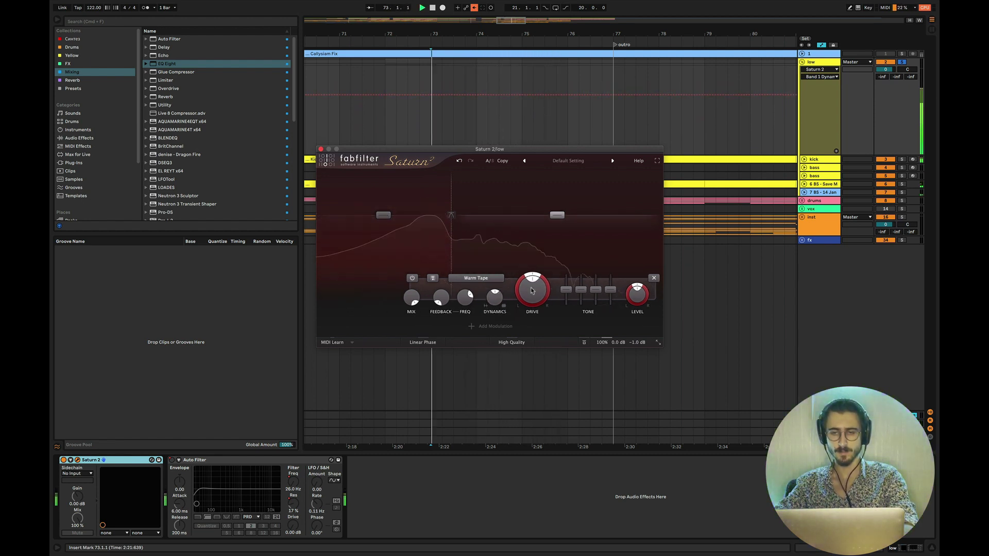
key("space")
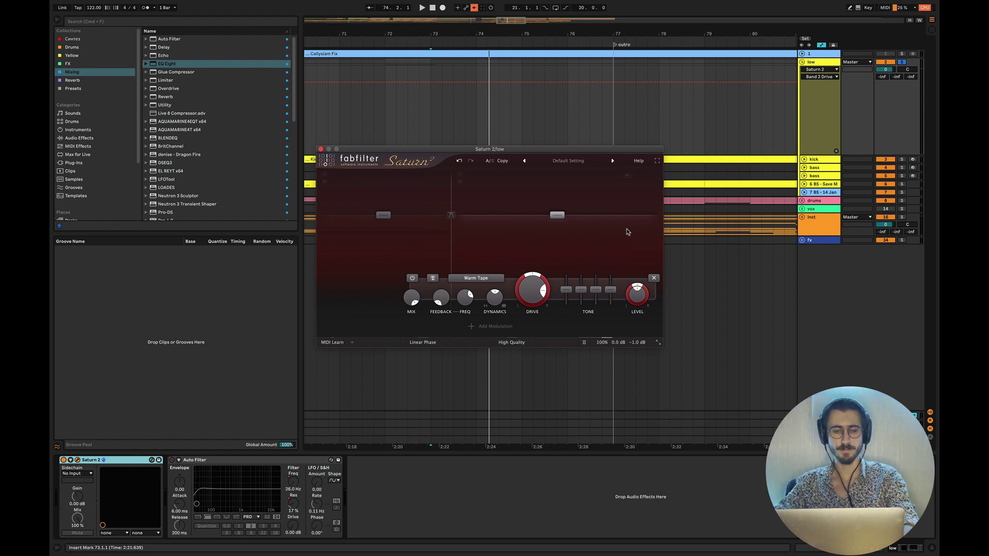
Look through the device chains of the kick, bass and 6 BS - Save Me tracks in the low group
left_click(110, 461)
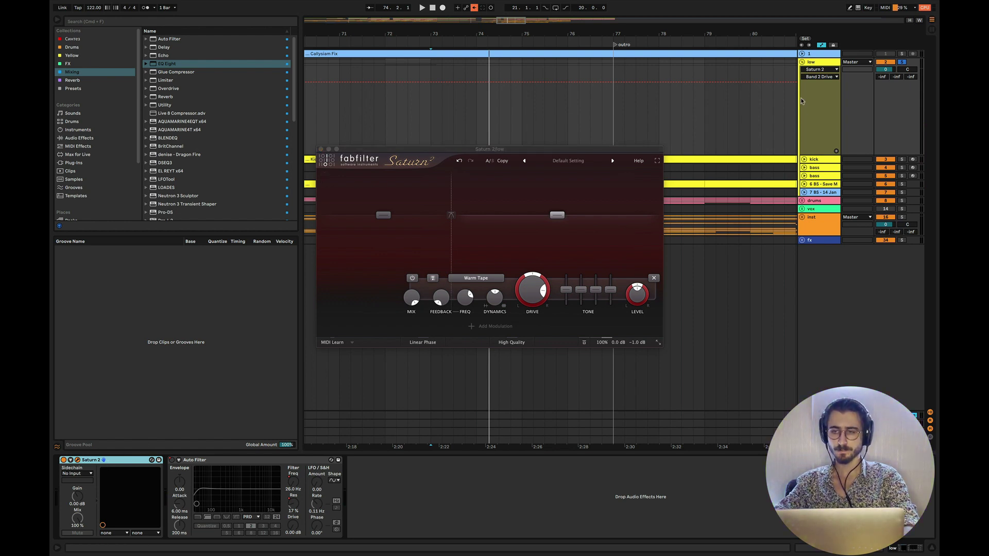
left_click(818, 160)
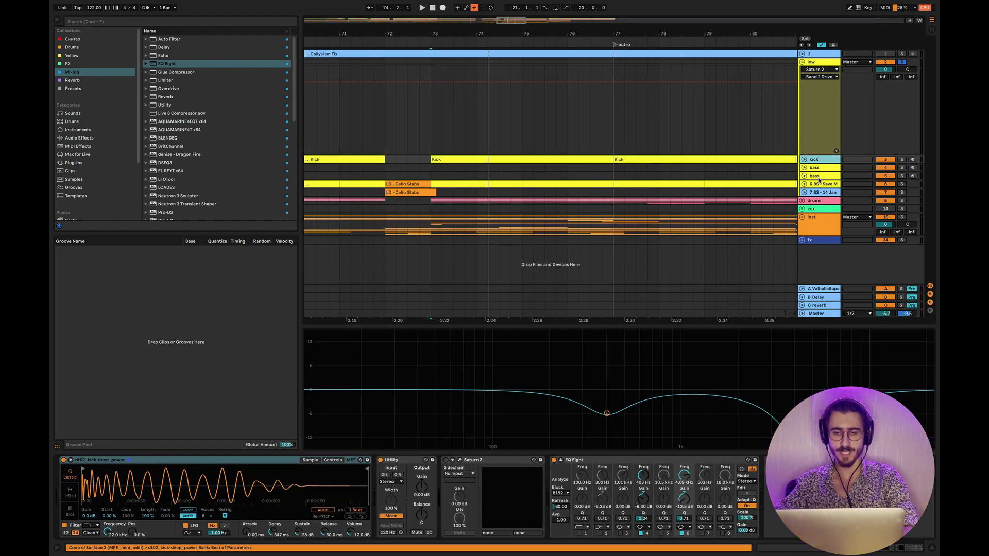
left_click(819, 178)
left_click(820, 186)
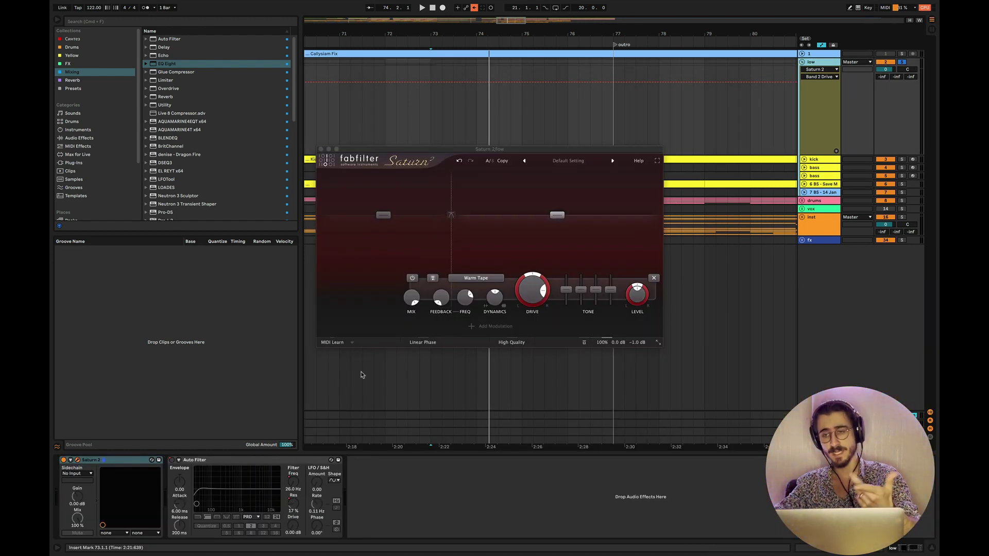
Compare the low group's mixer levels with Saturn 2 off and on, close Saturn 2, and return to the Arrangement View
key("space")
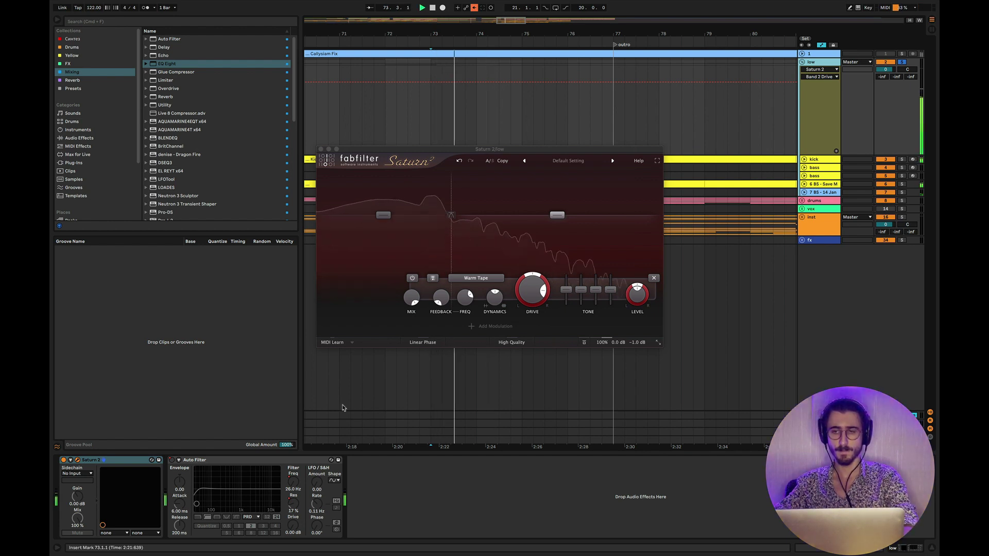
left_click(63, 461)
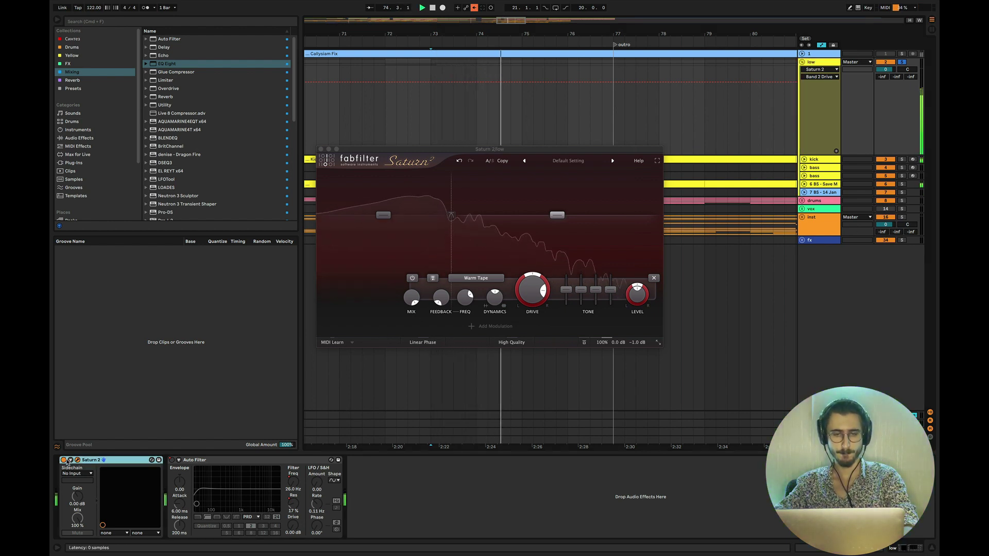
key("Tab")
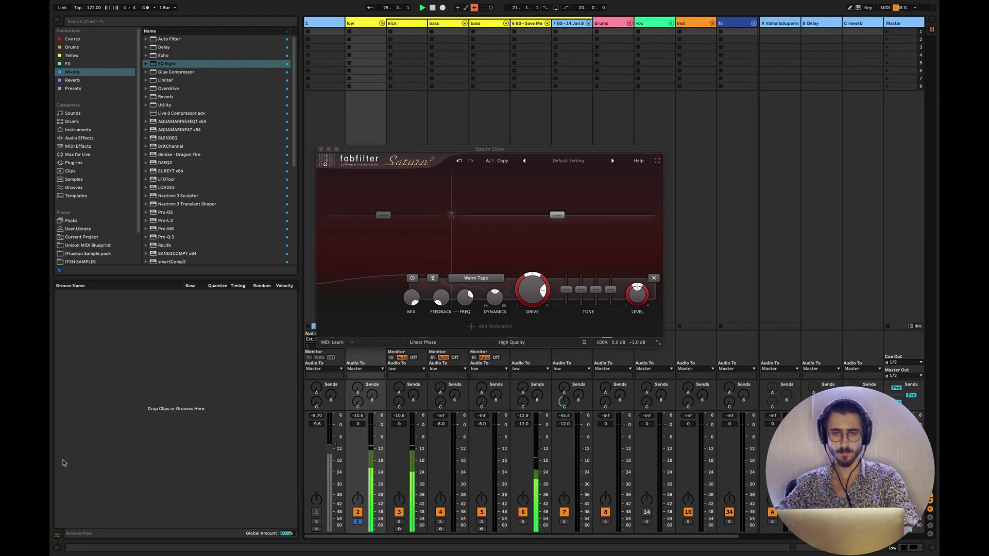
double_click(357, 23)
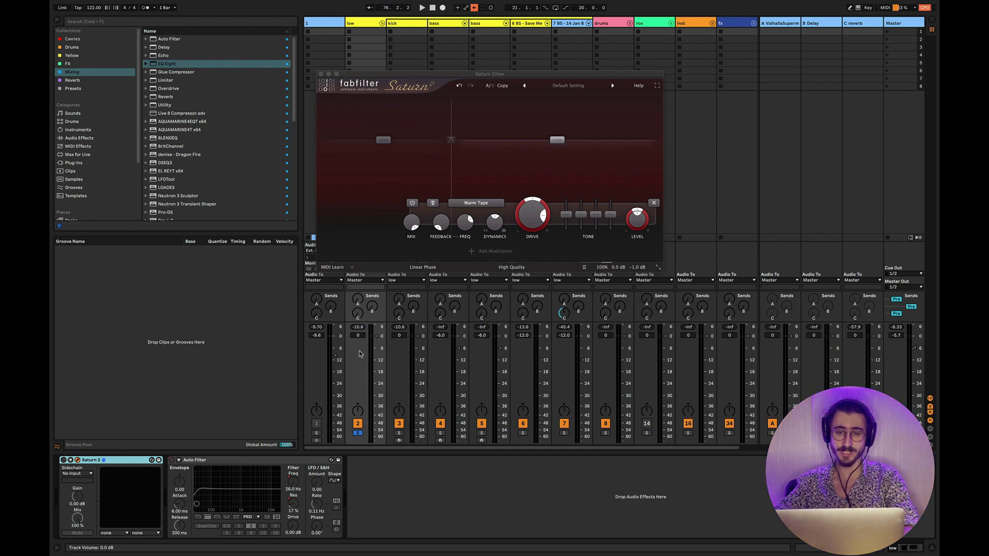
key("space")
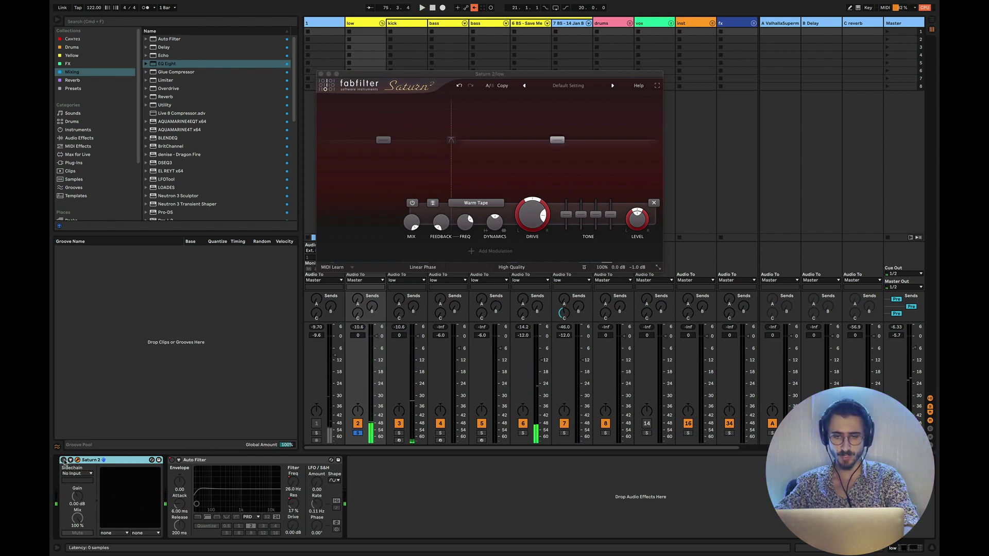
key("space")
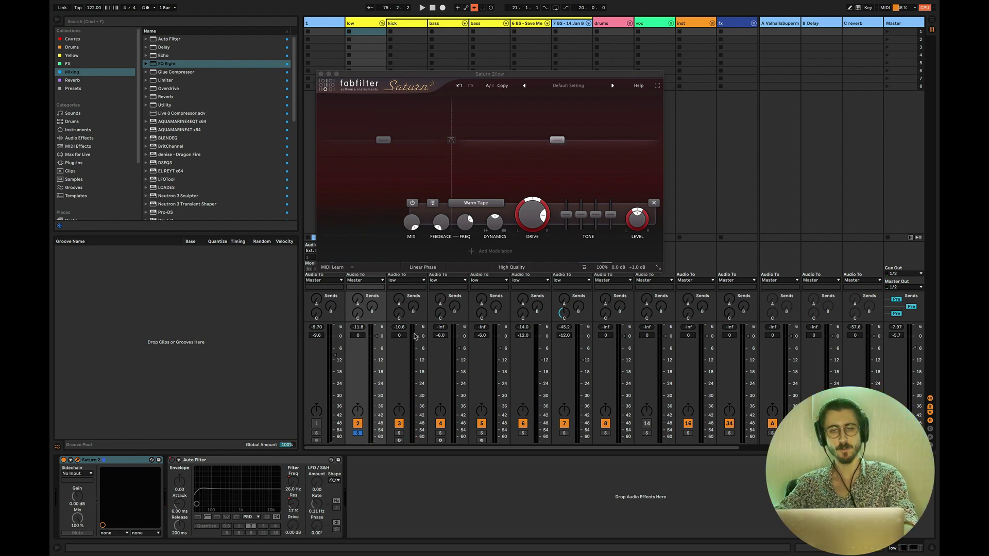
left_click(321, 74)
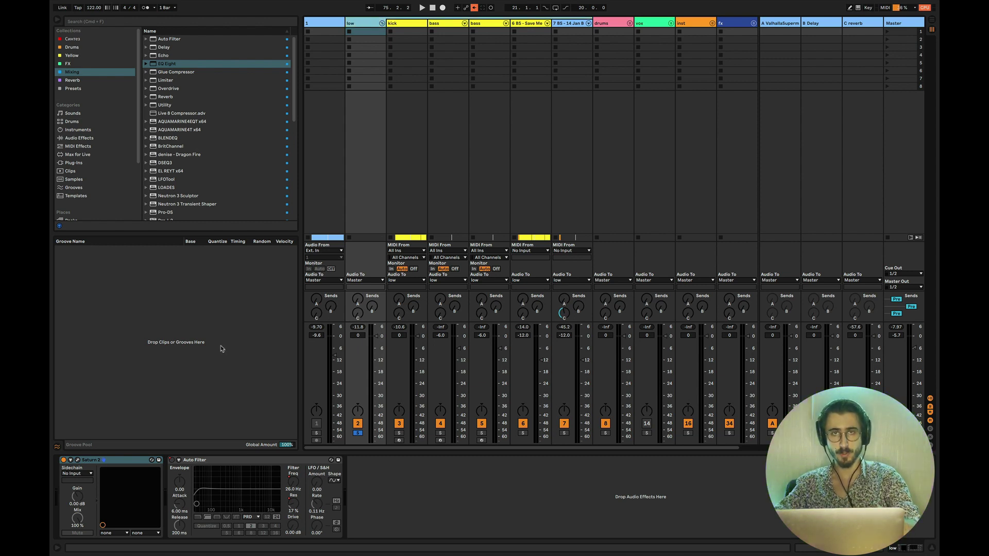
key("Tab")
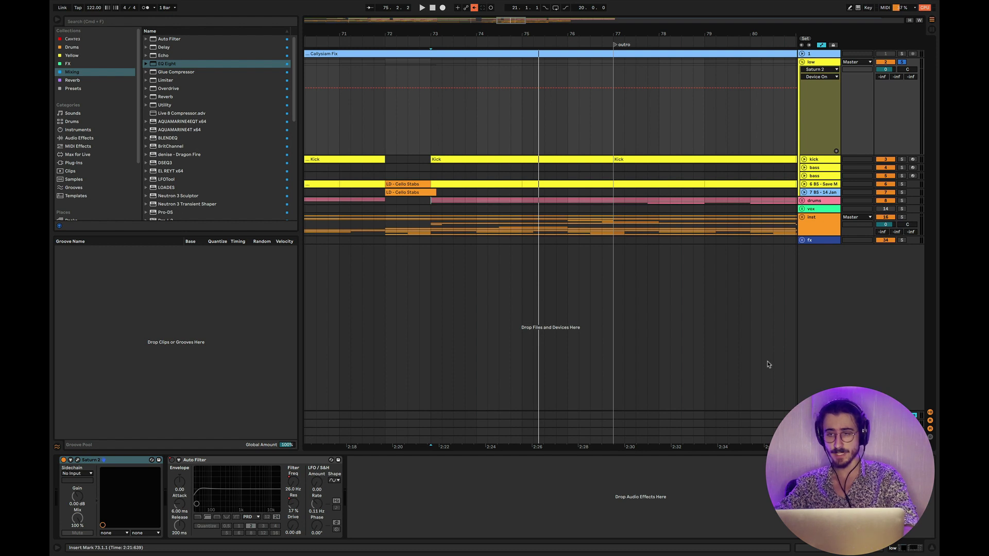
Unfold the 6 BS - Save Me track and open the LFOTool plug-in in its device chain
left_click(805, 185)
left_click(817, 186)
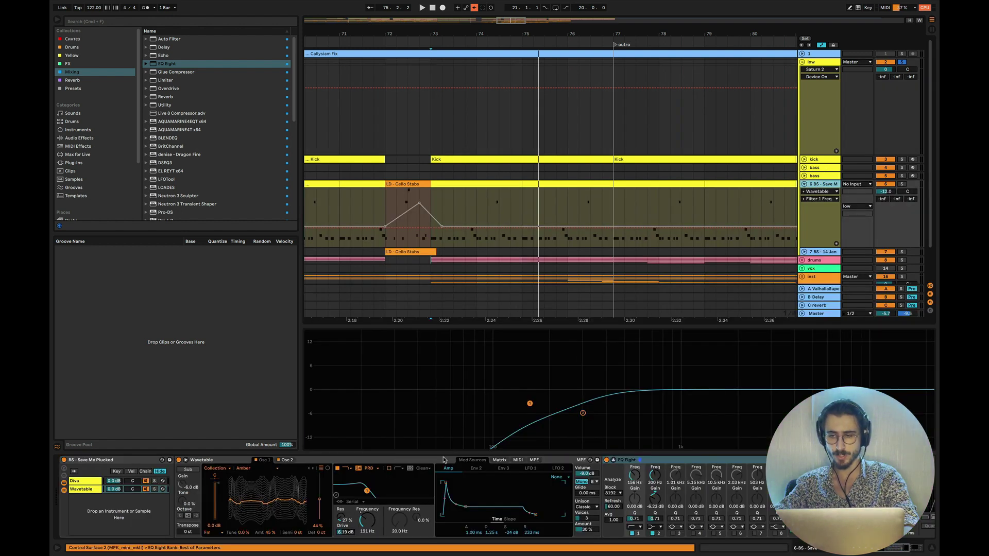
left_click(645, 462)
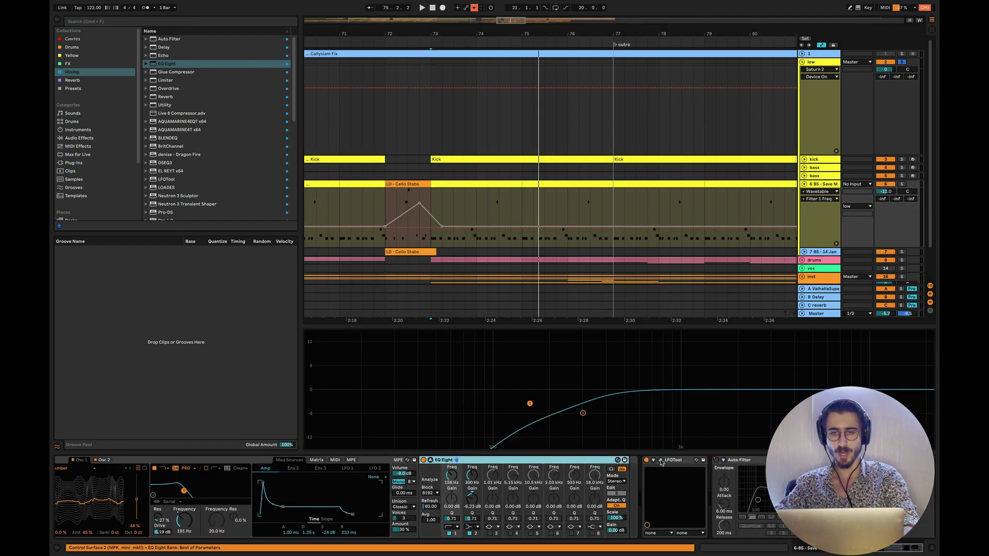
left_click(661, 460)
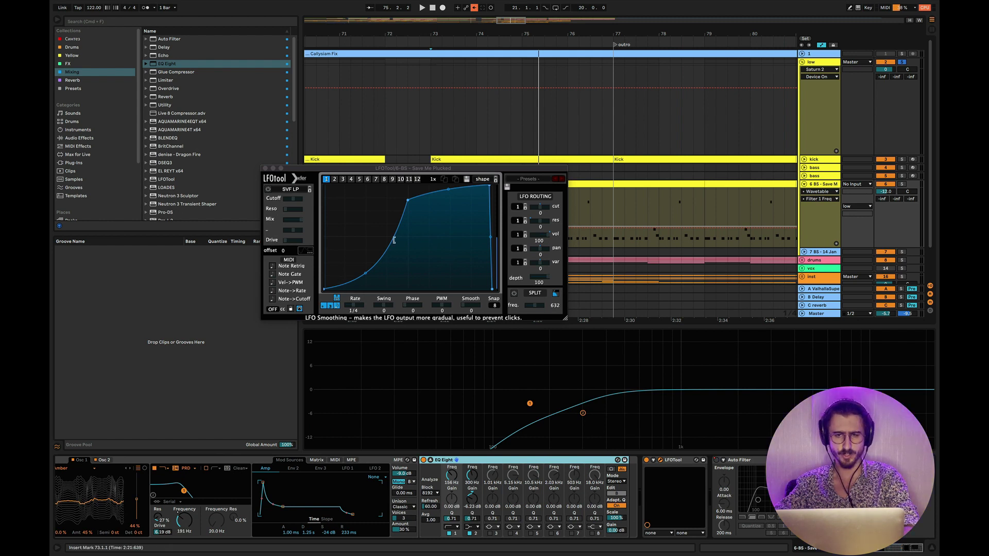
Reshape LFOTool's curve into a steep S-shape by lowering its middle point, bowing the upper segment up and the lower segment down
left_click_drag(408, 201, 410, 241)
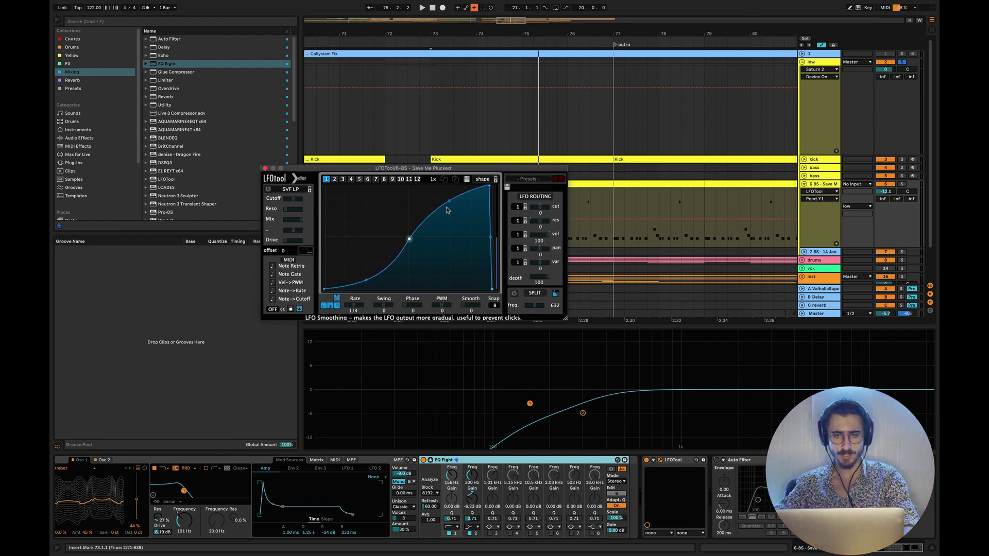
left_click_drag(451, 202, 450, 189)
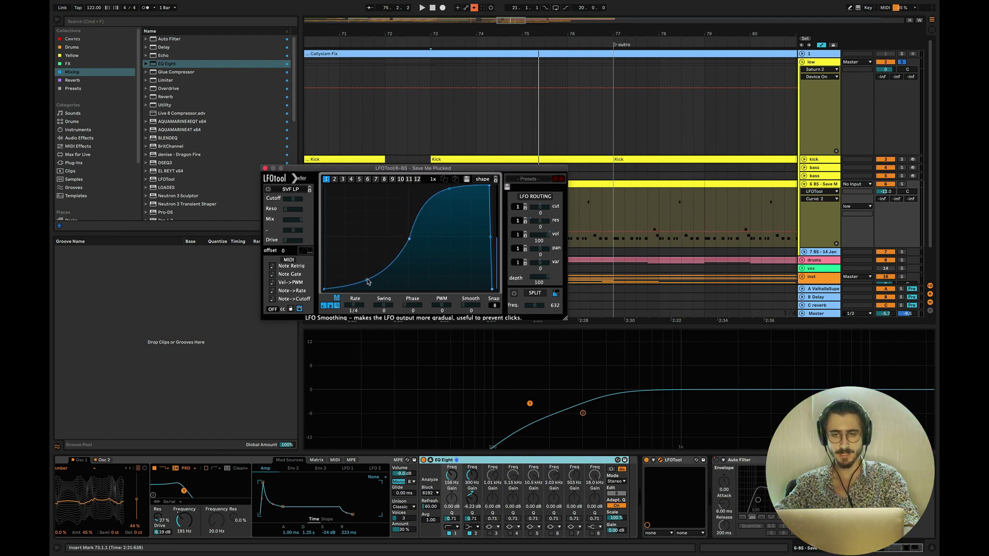
left_click_drag(367, 282, 368, 289)
Turn on LFOTool's Split with a crossover frequency of 297 Hz and briefly play the low group
left_click(514, 293)
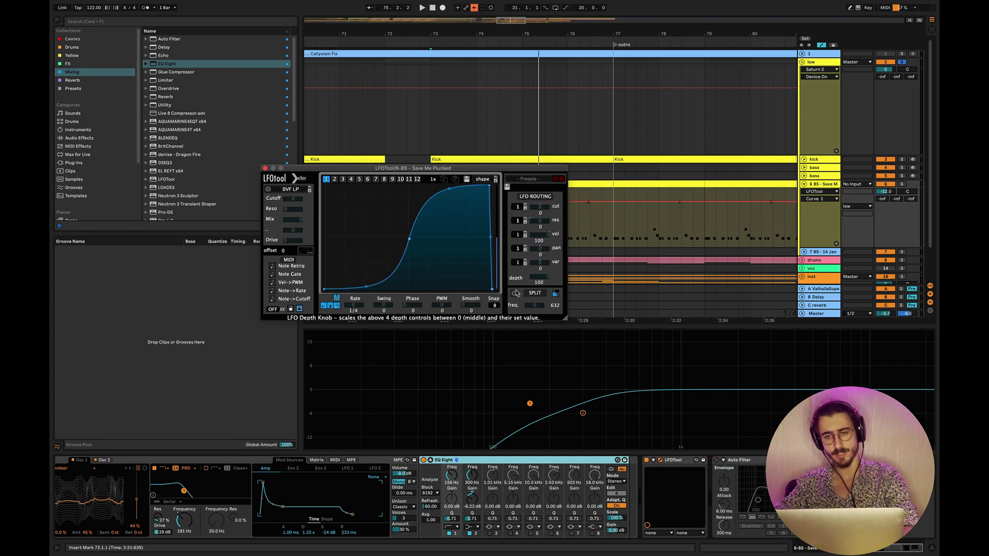
left_click_drag(615, 346, 657, 351)
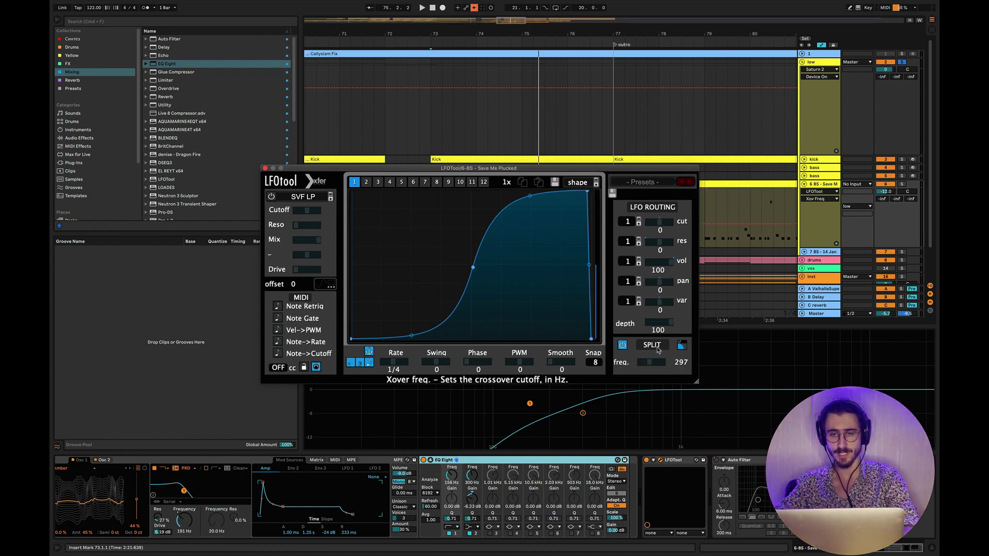
key("space")
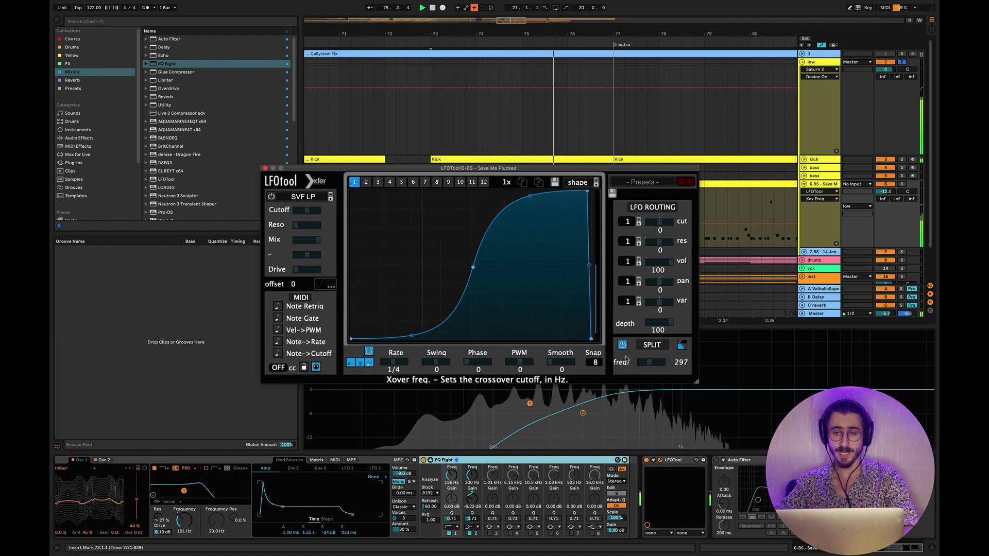
key("space")
Turn off LFOTool's Split, play the low group from 73.1.1, and close and reopen LFOTool
left_click(622, 345)
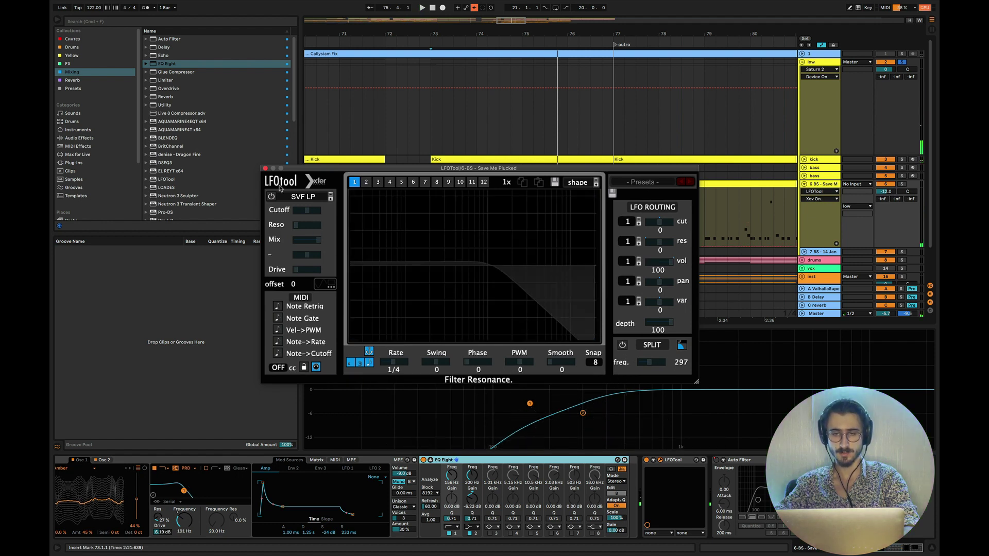
key("space")
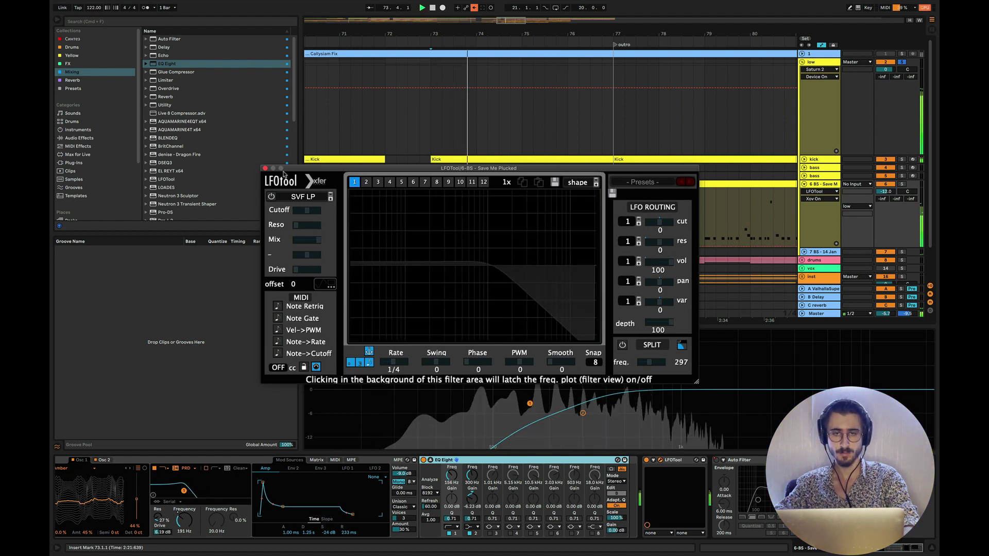
left_click(265, 169)
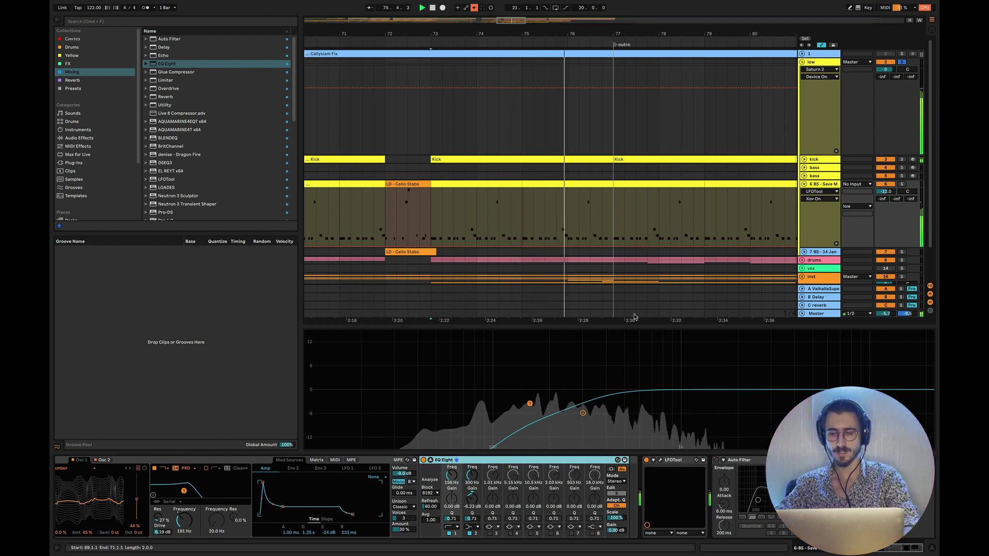
left_click(660, 460)
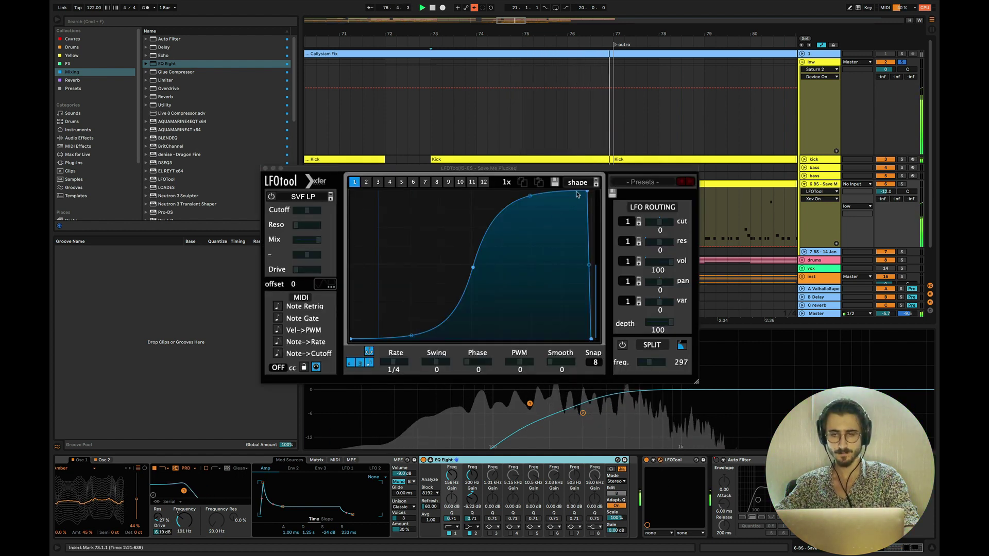
Close LFOTool, fold the inst group in the 124 BPM project, and follow playback from bar 25 into the break
left_click(266, 169)
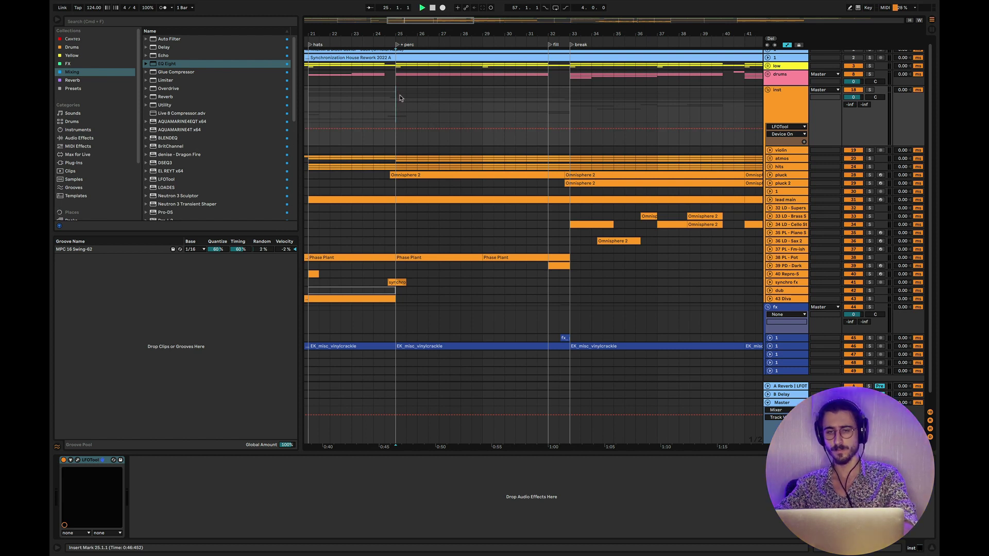
key("u")
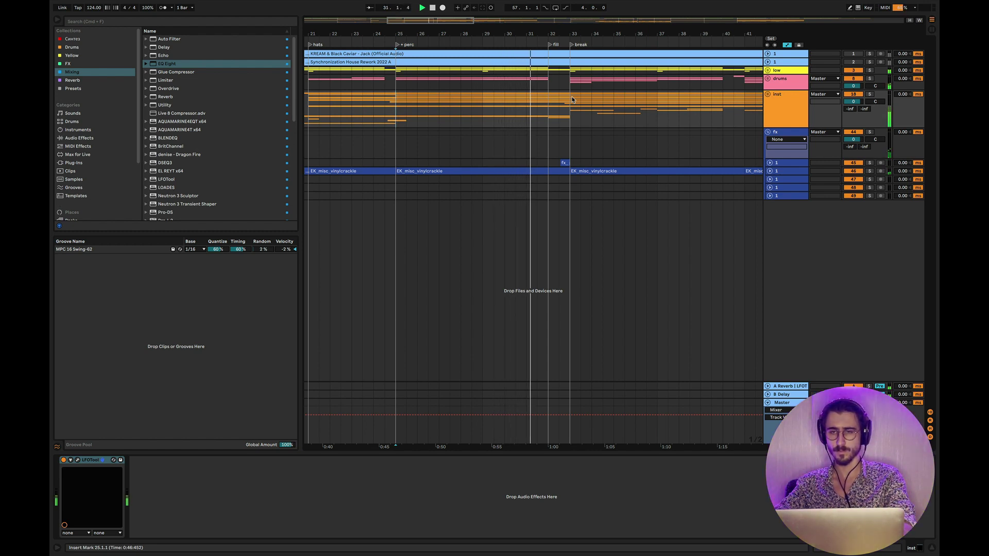
scroll(587, 106, "right", 3)
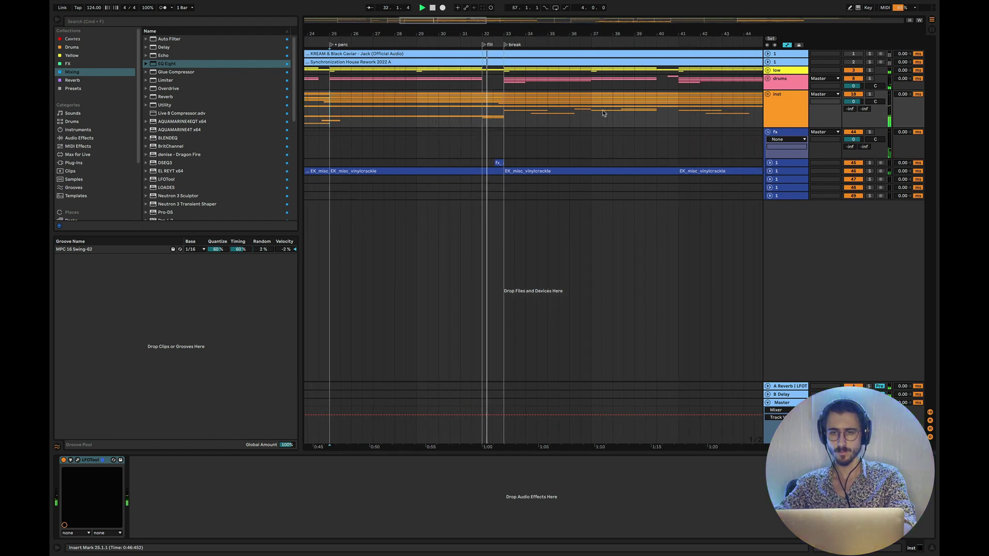
scroll(604, 113, "right", 4)
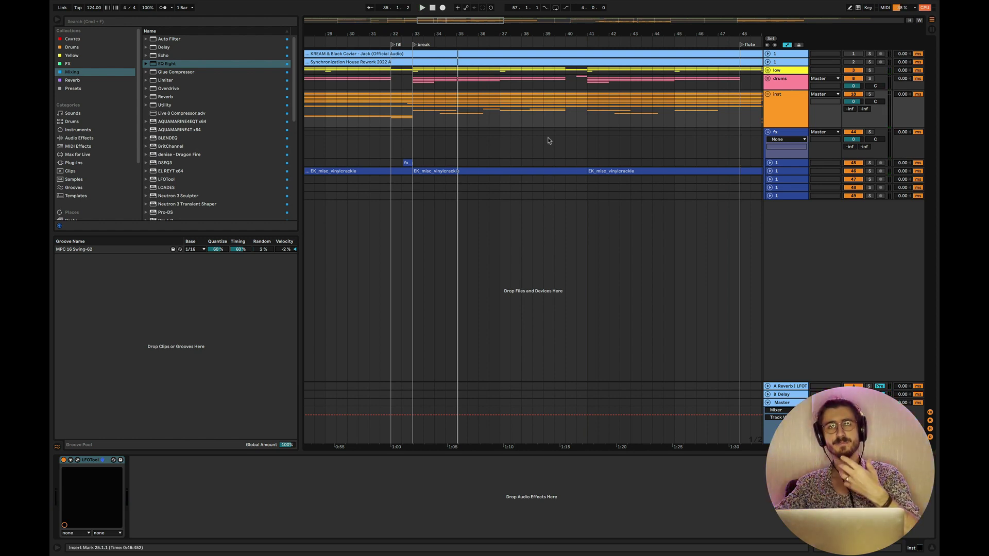
Unfold the low group and open the bass track's MIDI clip at bar 33, the start of the break
left_click(767, 70)
left_click(418, 109)
scroll(420, 108, "up", 2)
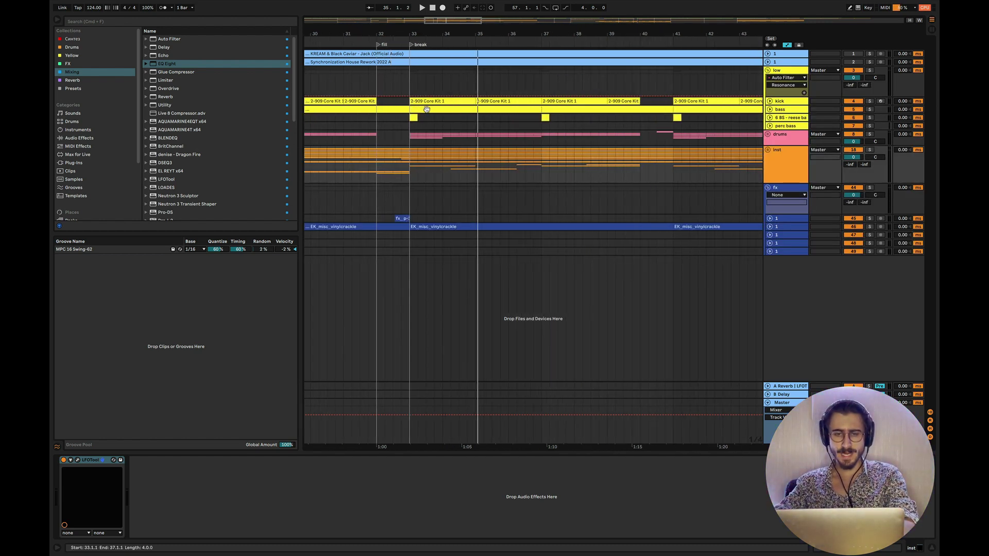
double_click(426, 109)
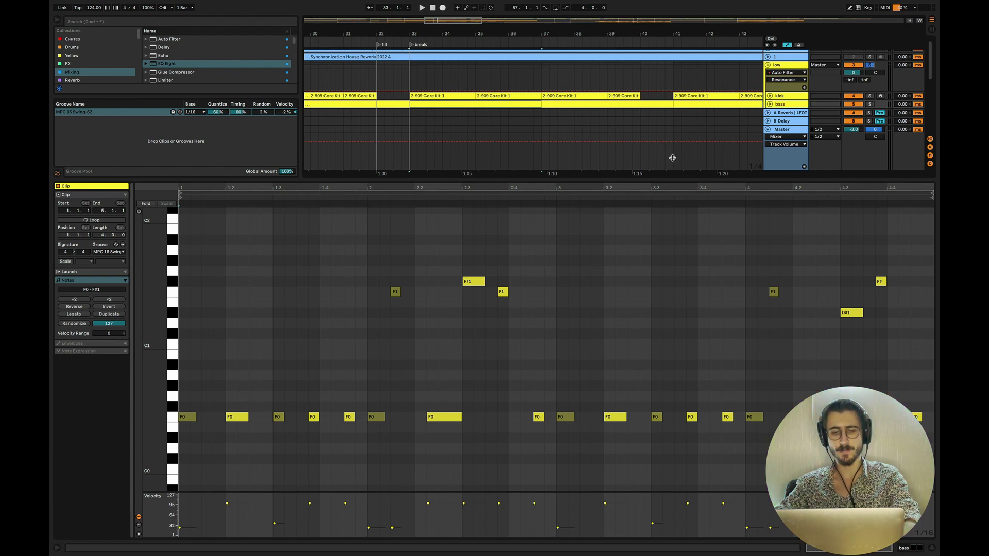
Listen to the soloed low group while viewing the bass clip's notes, stop playback, and hide the note editor
key("space")
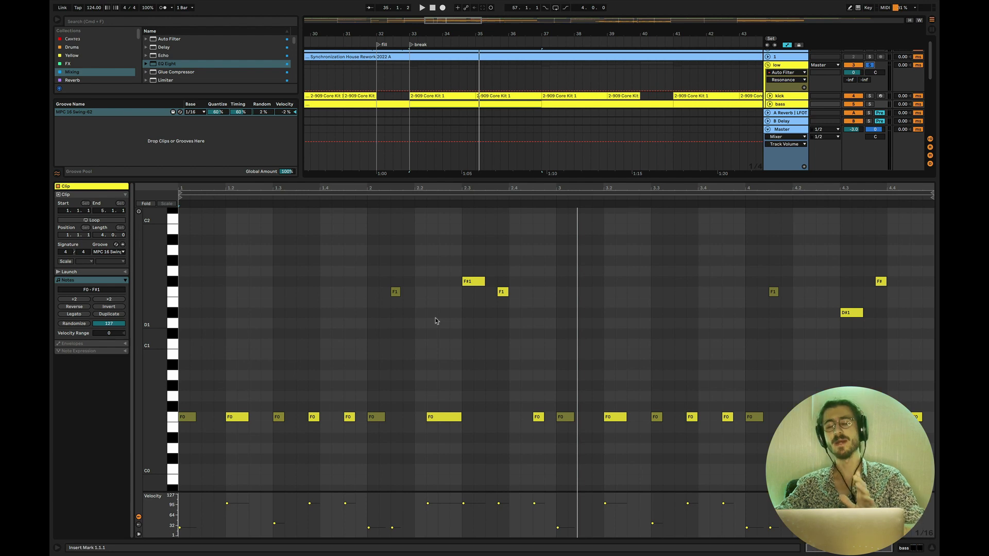
key("space")
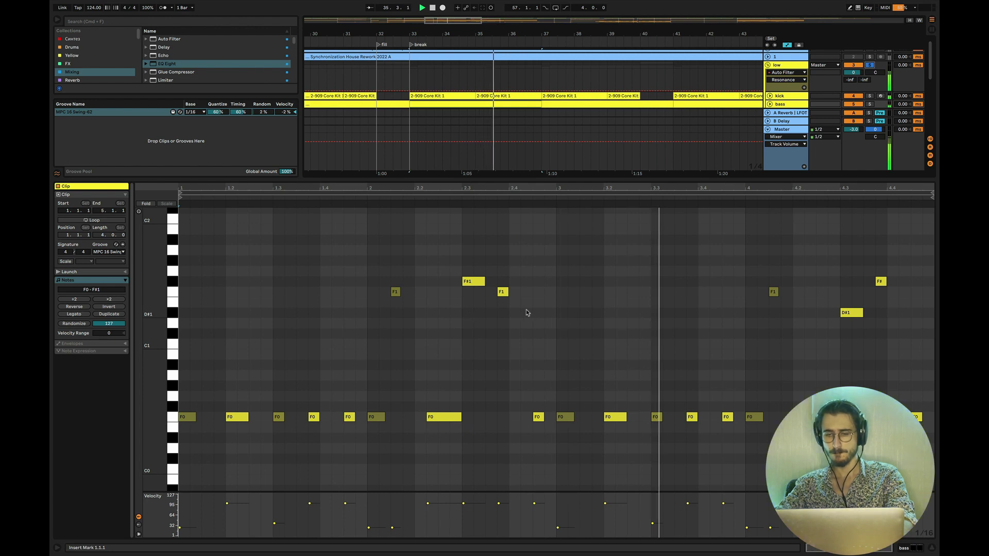
key("space")
left_click(932, 547)
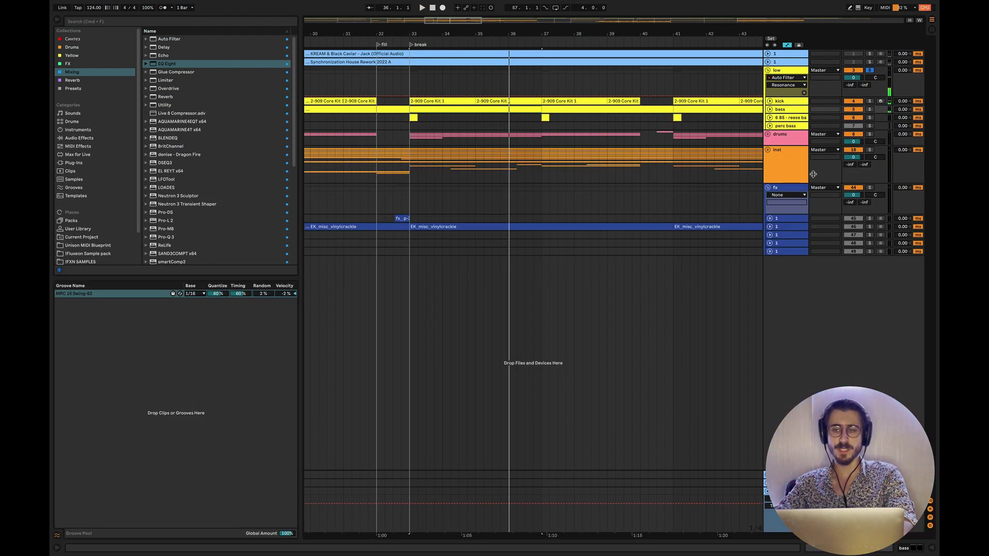
Open the Diva synth on the bass track and set its VCF1 filter cutoff to 63.00 during playback
double_click(781, 109)
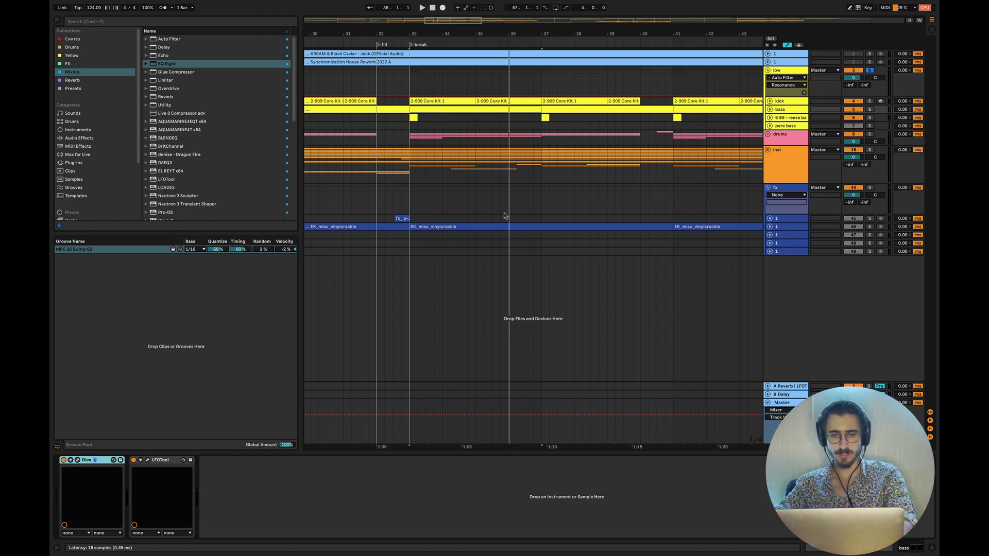
key("super+alt+p")
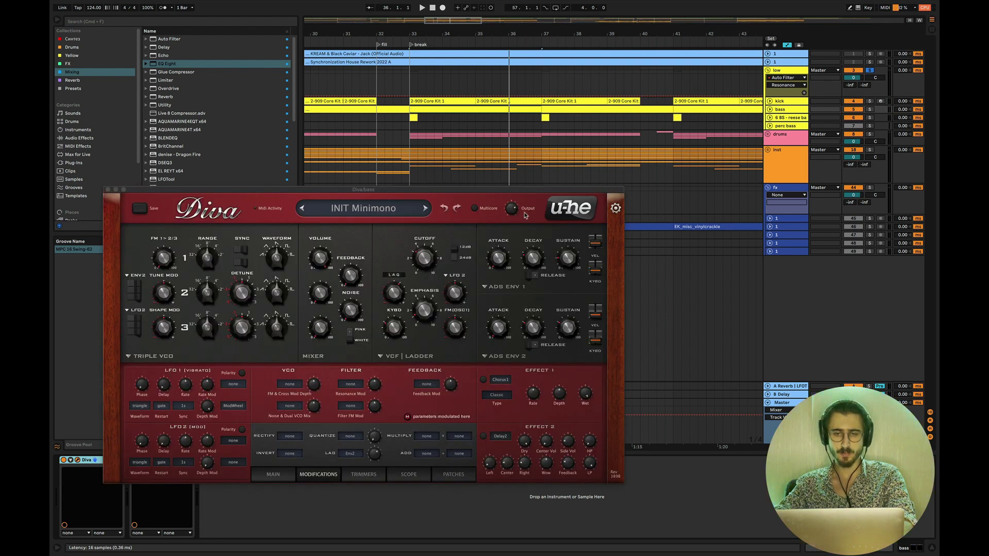
left_click(434, 257)
key("space")
mouse_move(433, 257)
left_mouse_down()
mouse_move(428, 218)
mouse_move(433, 261)
left_mouse_up()
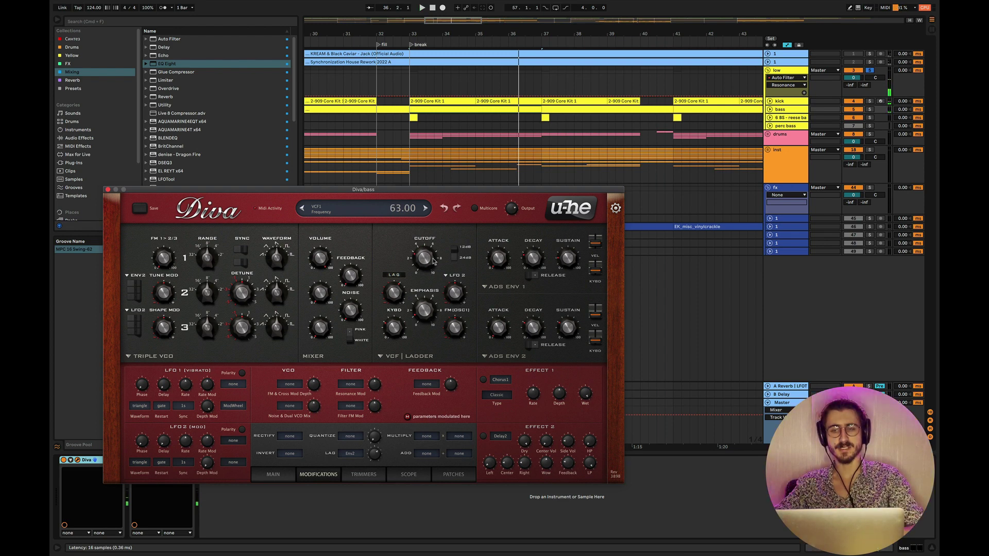